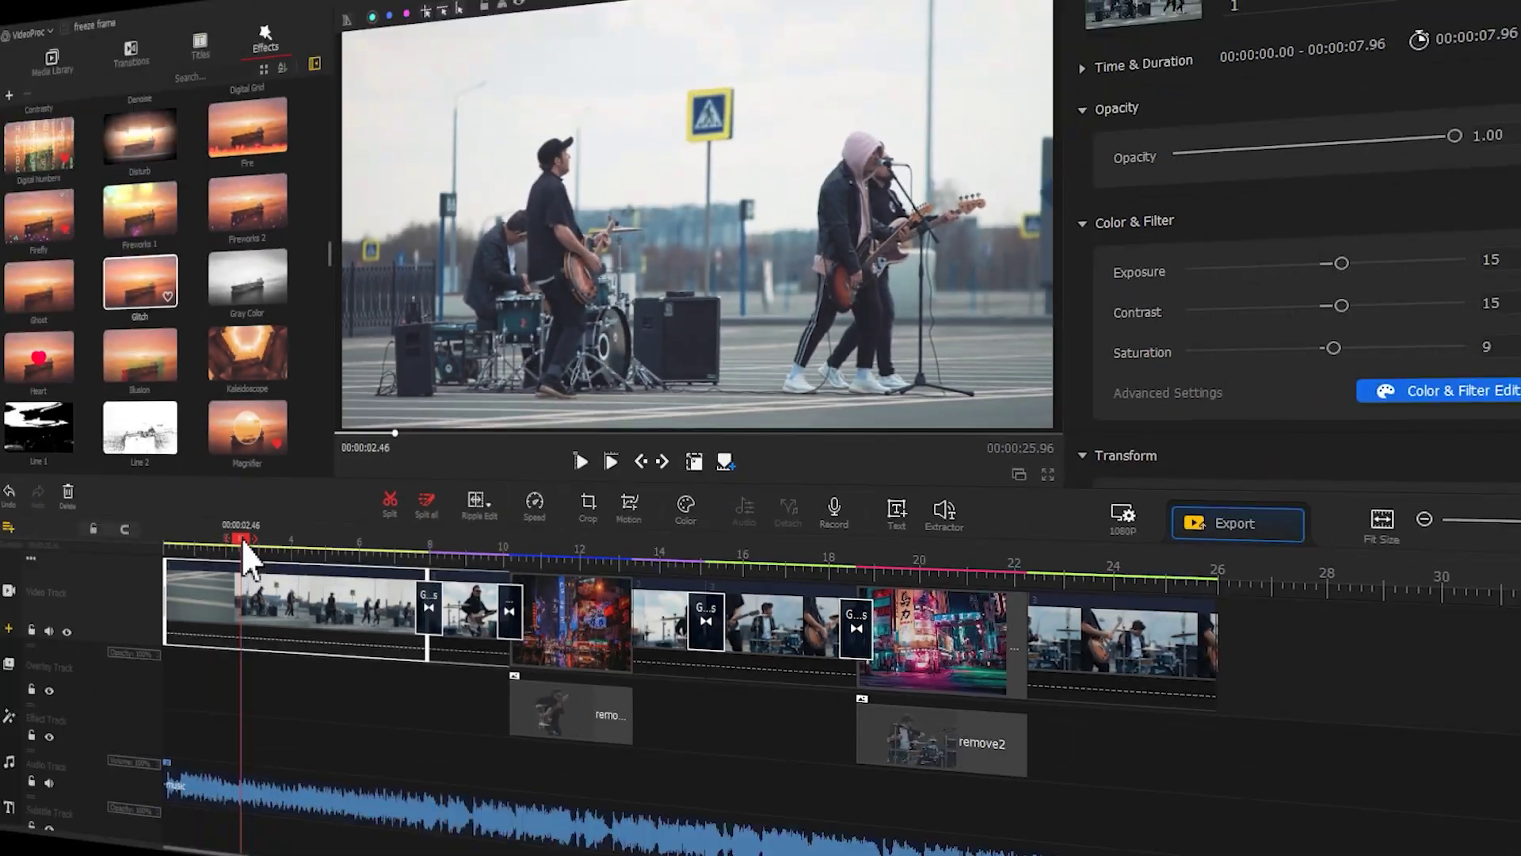
Step: Add a Glitch effect at the 2.46 s playhead and trim it to 0.8 seconds
left_click_drag(141, 310, 246, 699)
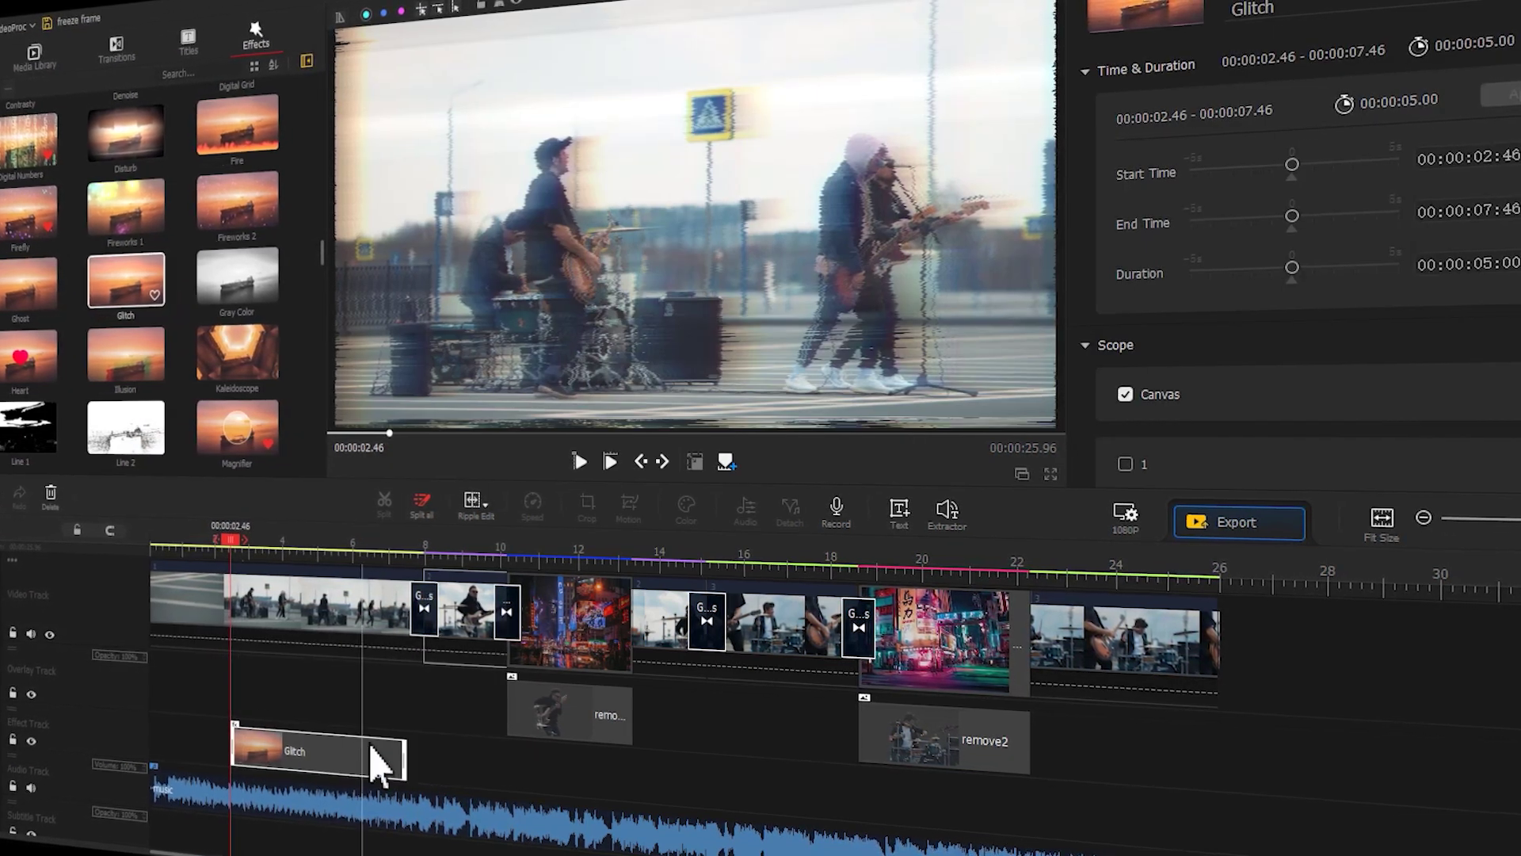
left_click(400, 757)
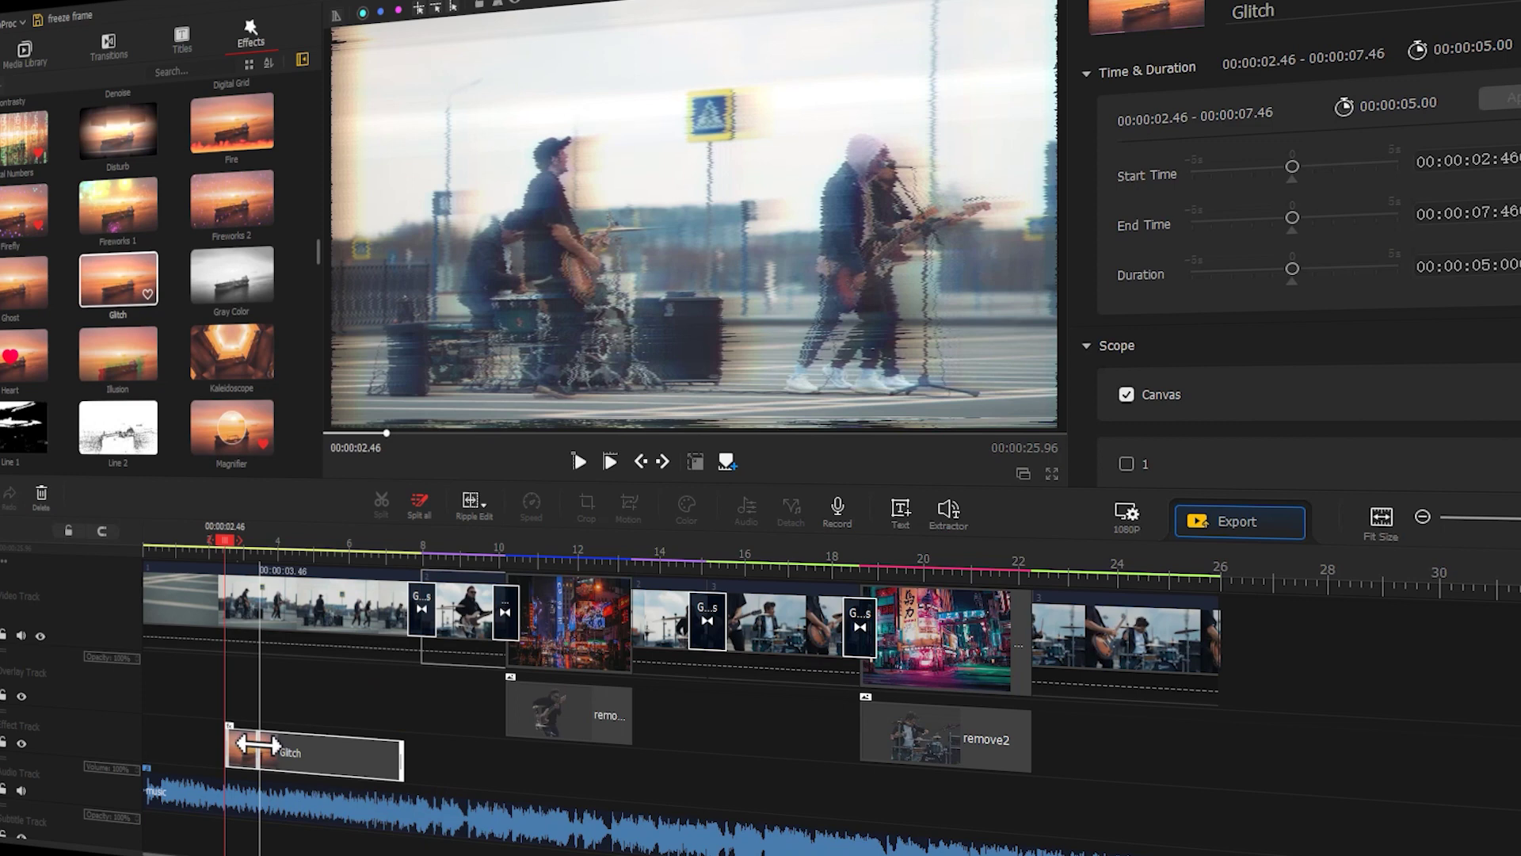
left_click_drag(252, 745, 250, 742)
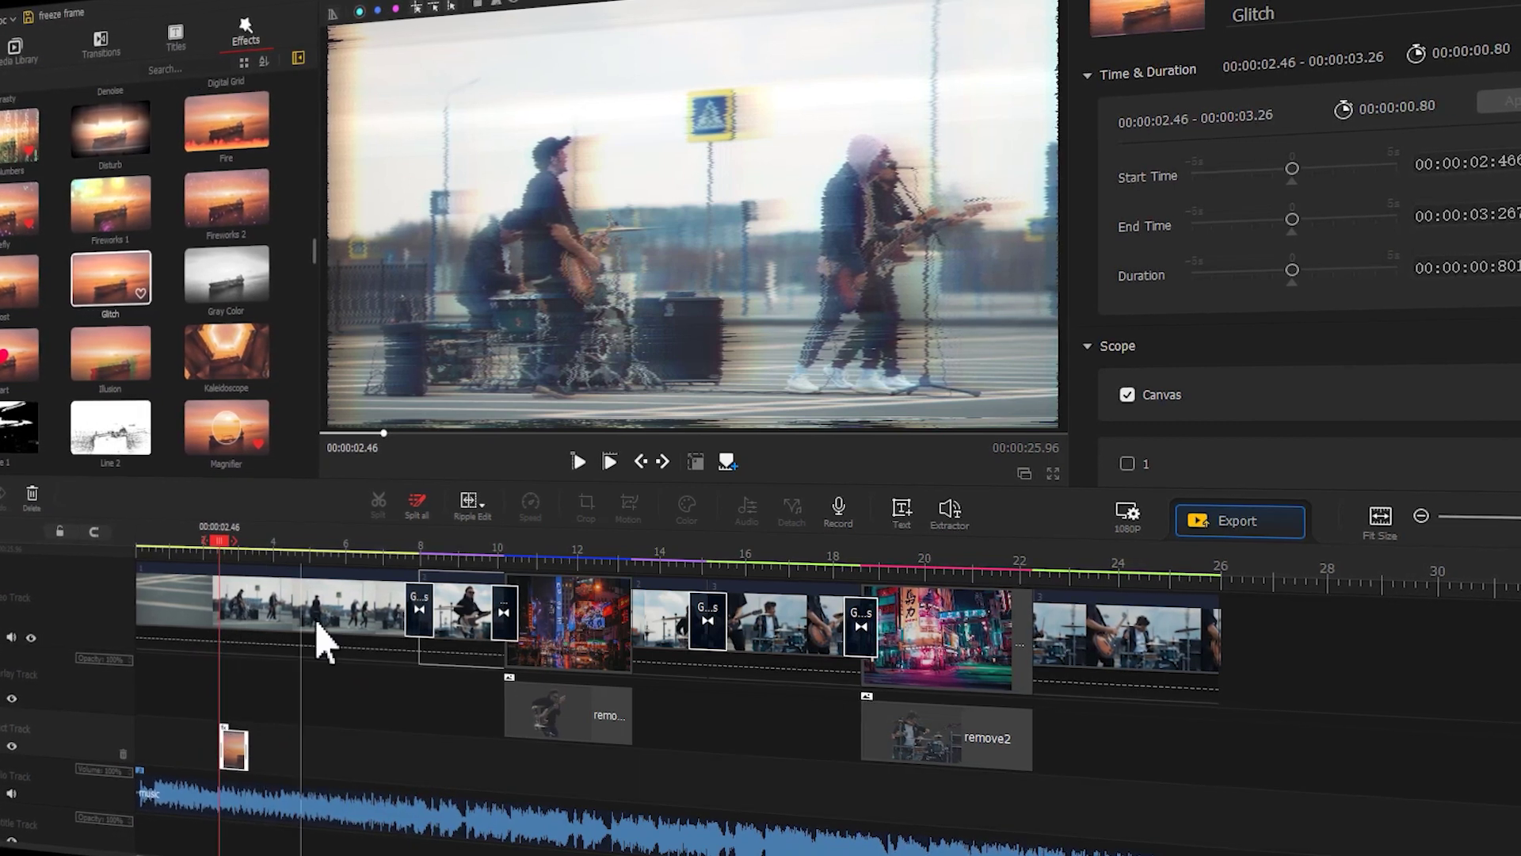
Step: Add a Disturb effect at 5.83 s and trim it to end at 7.33 s
left_click(334, 540)
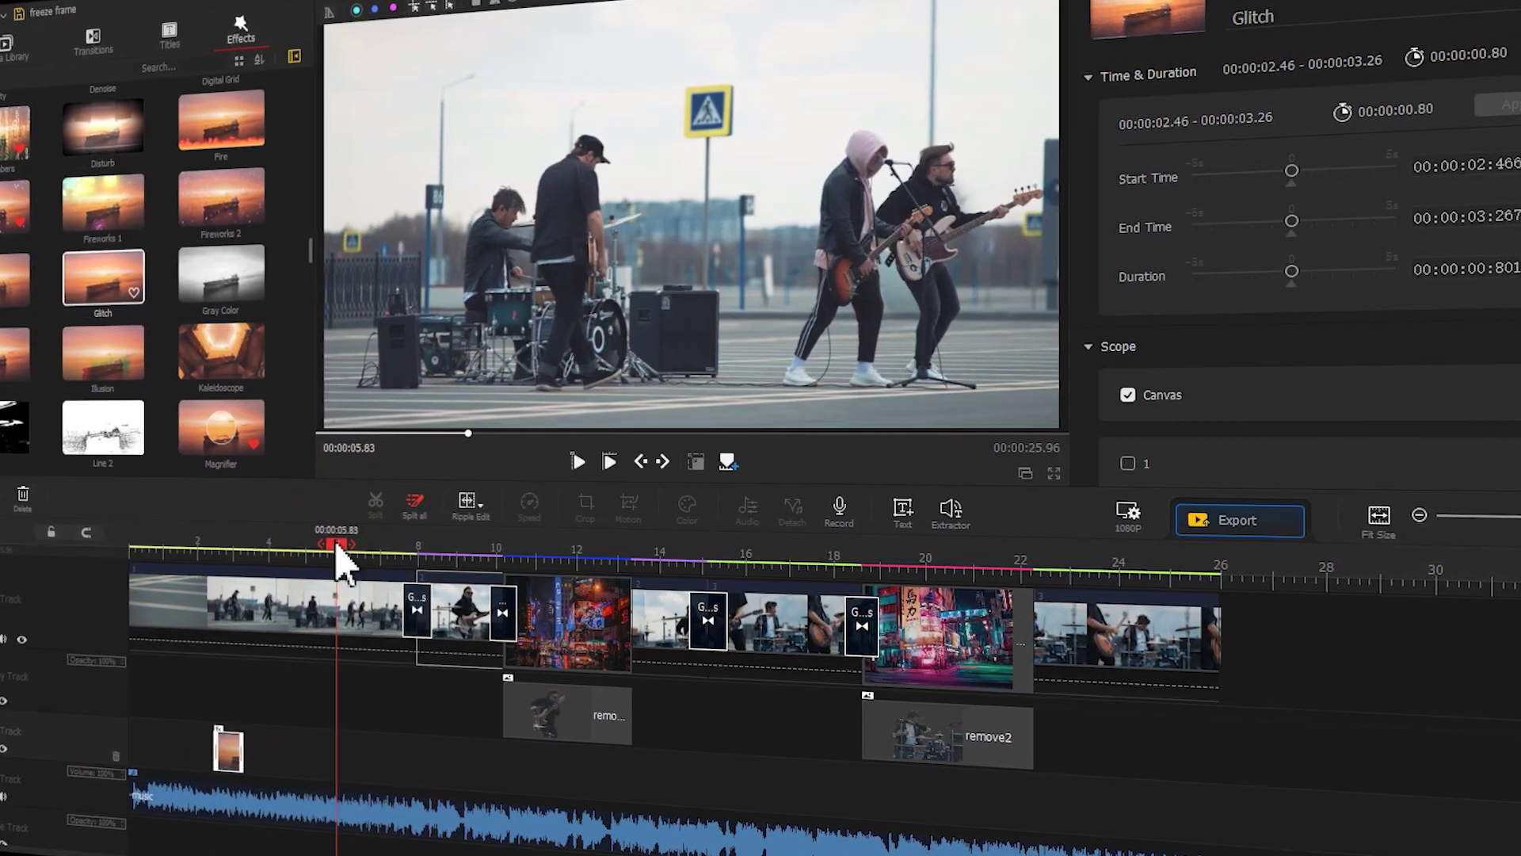
left_click_drag(103, 171, 377, 792)
left_click_drag(523, 778, 384, 759)
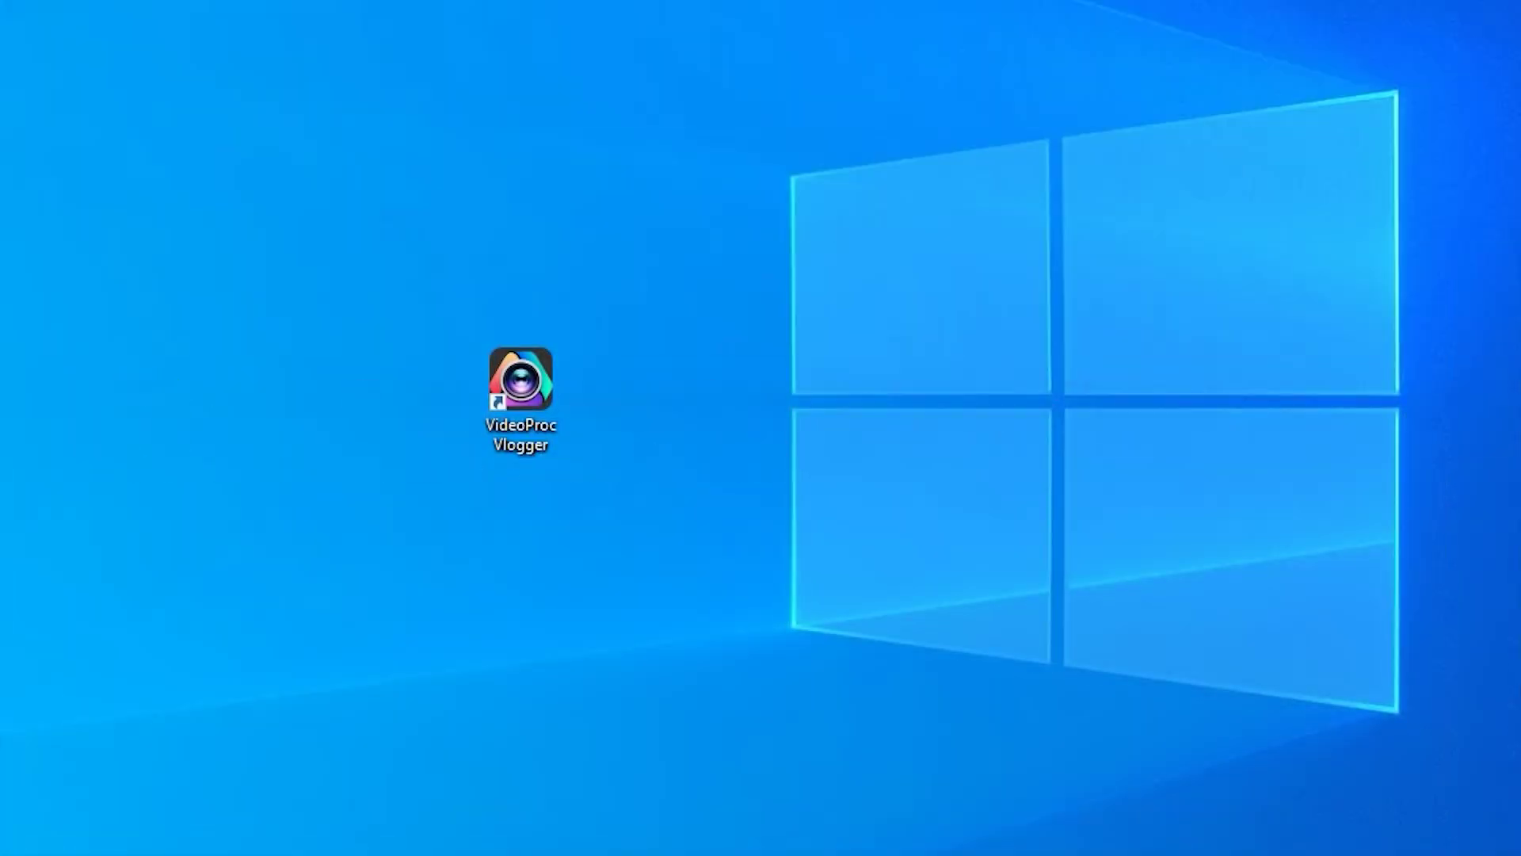
Step: Launch VideoProc Vlogger, create the 'freeze frame' project, and import the band videos, neon picture and music
double_click(553, 385)
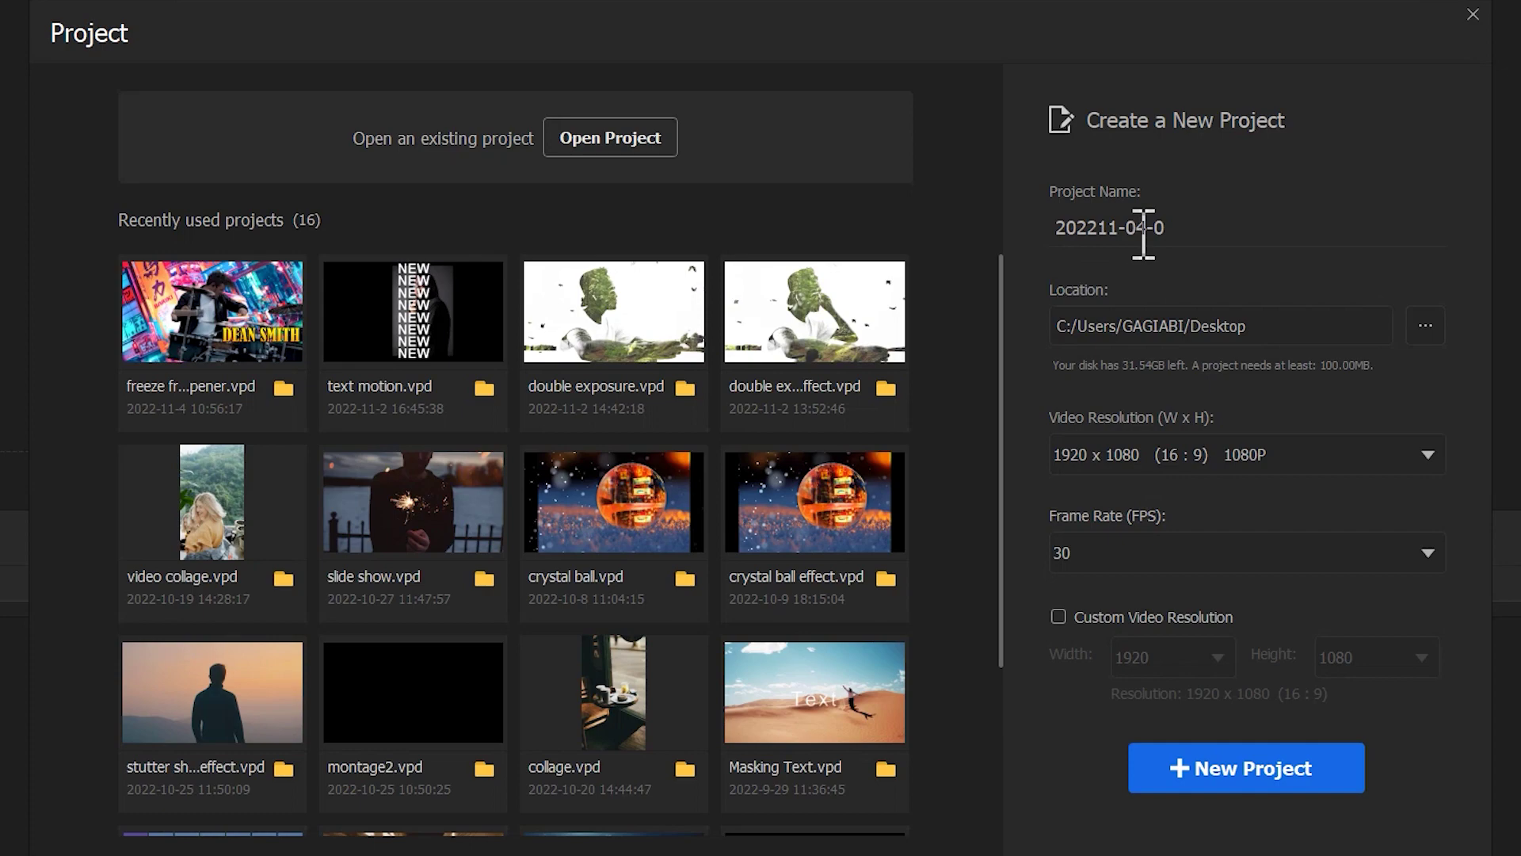
double_click(1144, 229)
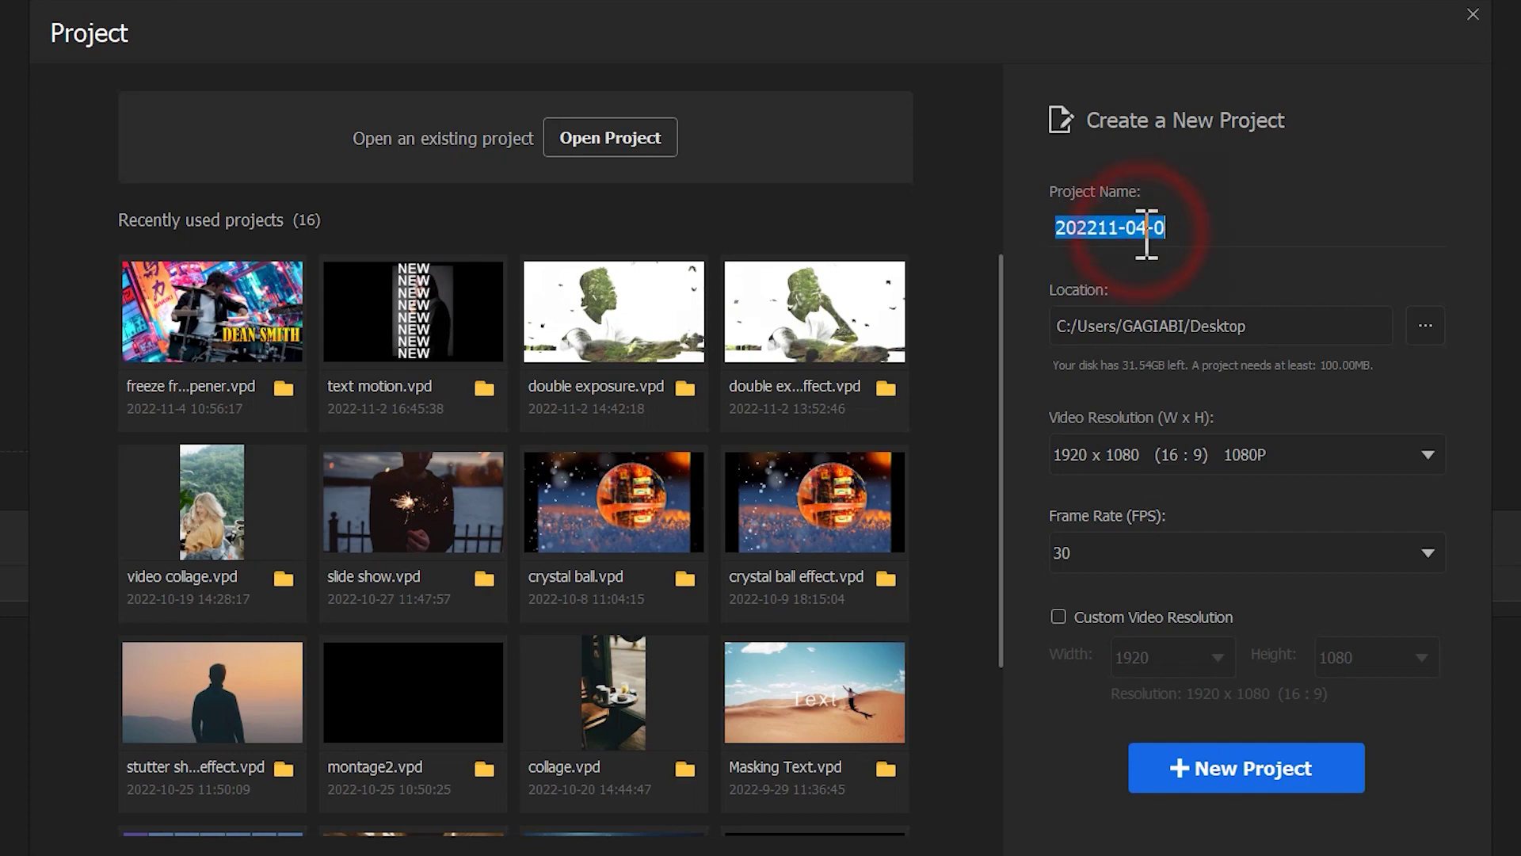
type("freeze frame")
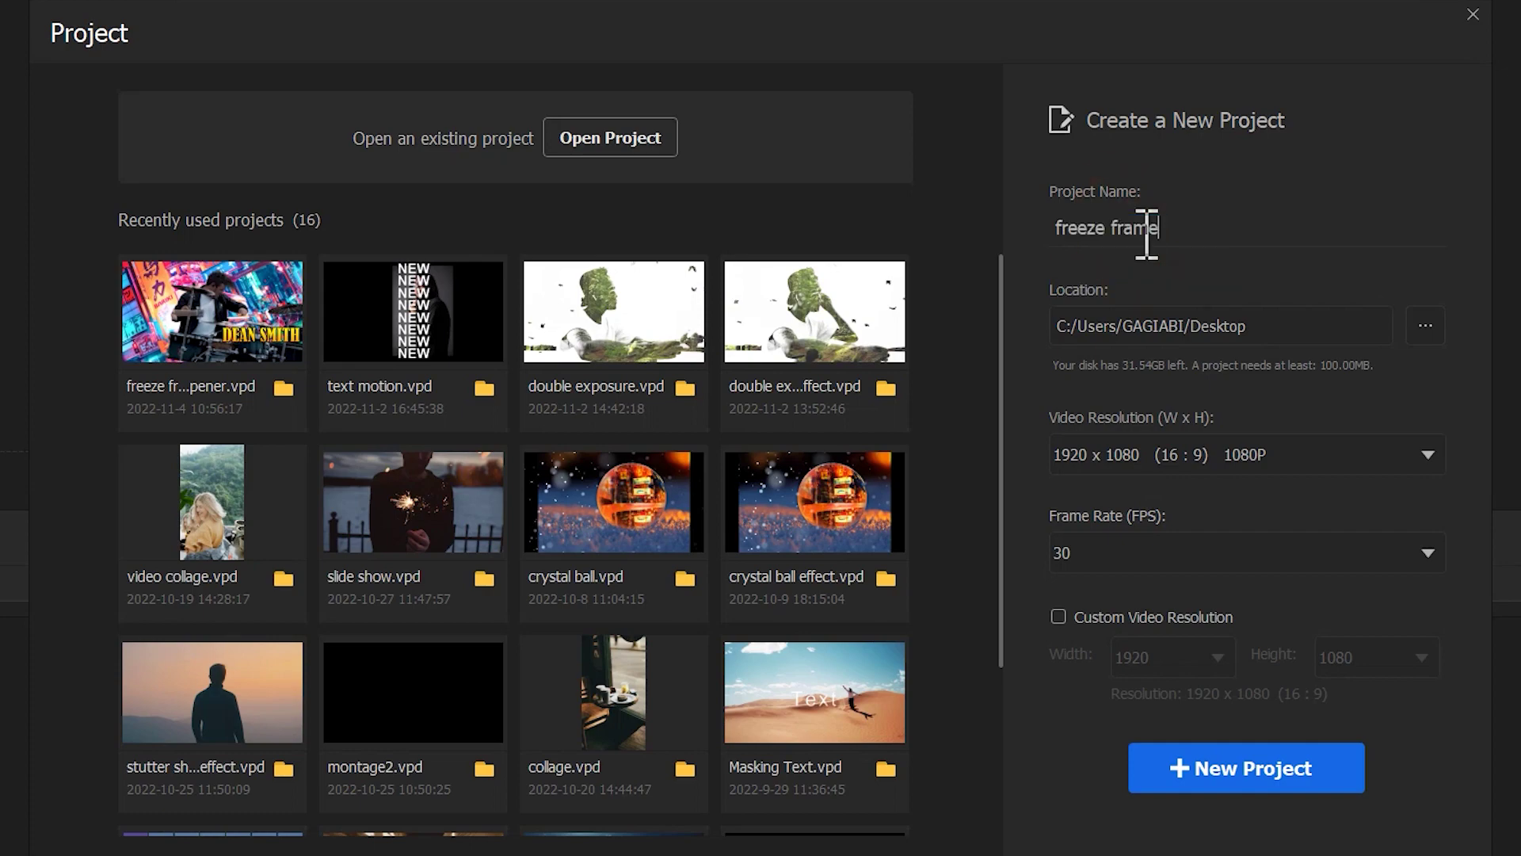
left_click(1249, 773)
left_click_drag(293, 851, 302, 265)
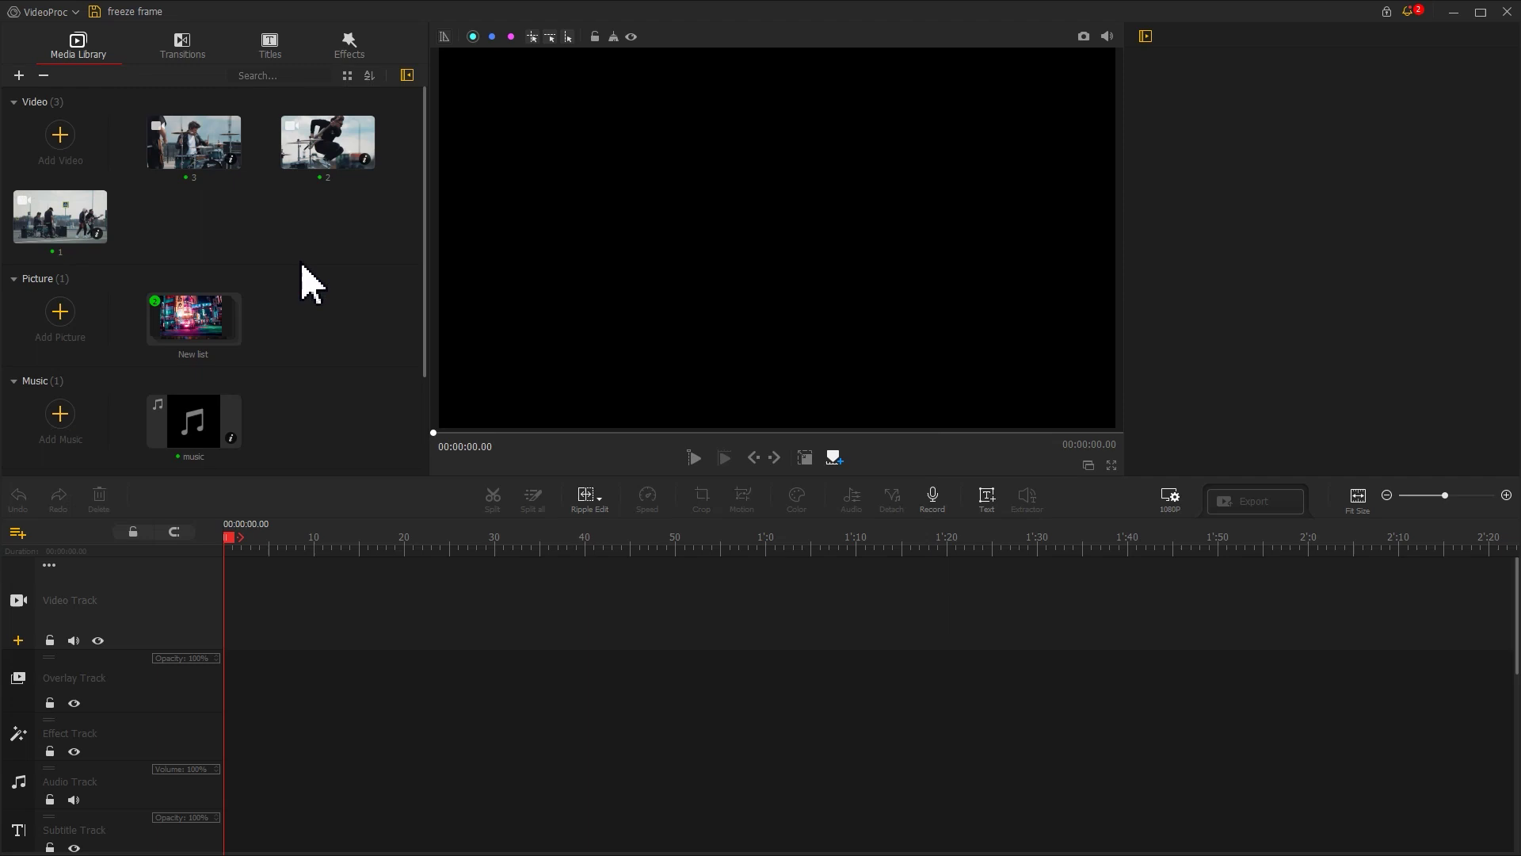
Step: Put the music on the audio track and cut it off at 25.96 seconds
left_click_drag(193, 440, 229, 788)
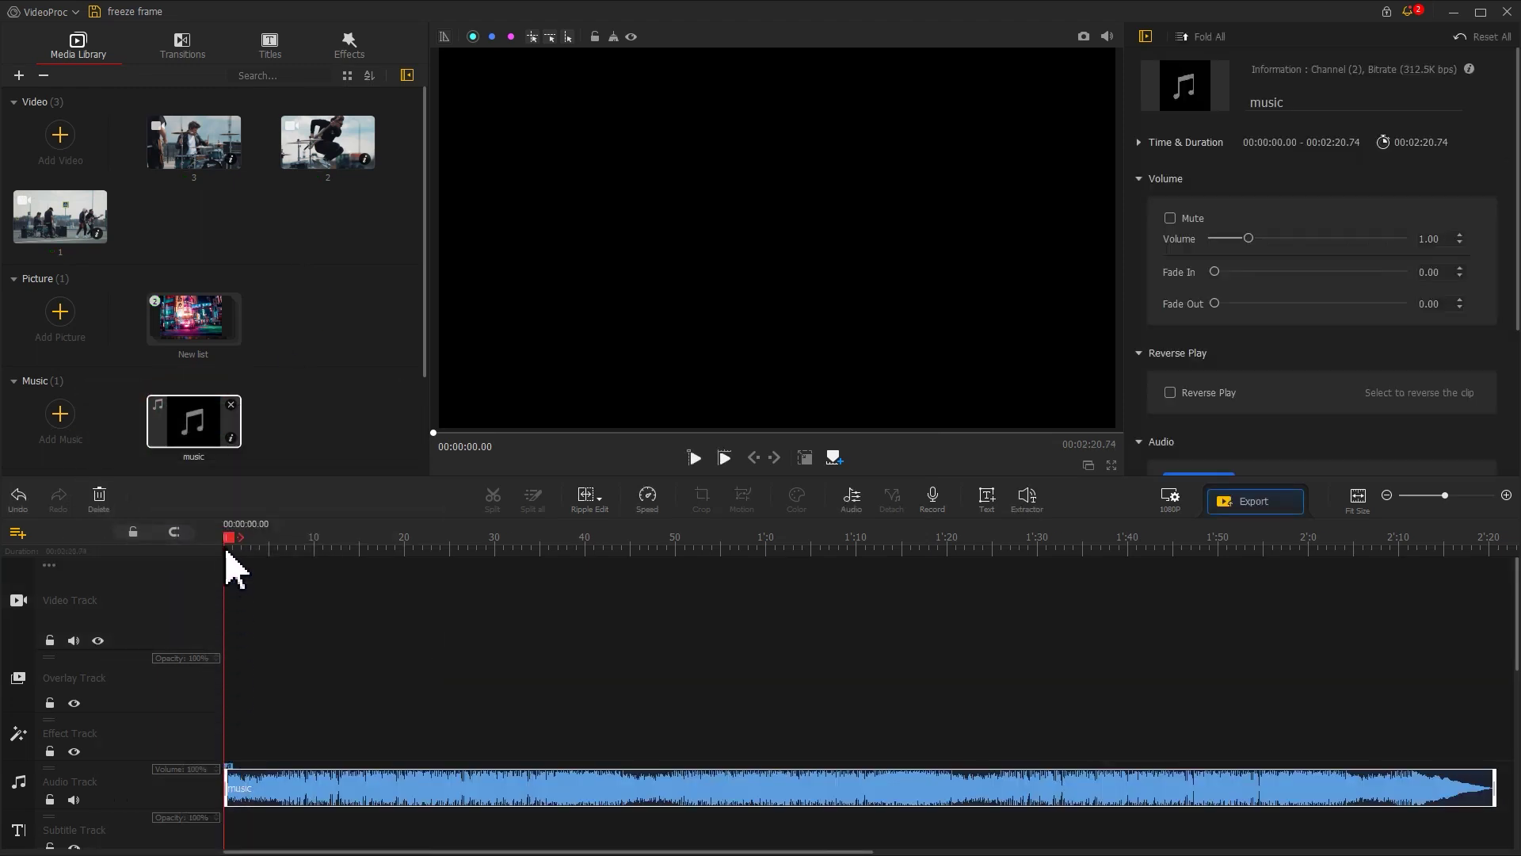
left_click_drag(237, 543, 468, 564)
left_click(491, 500)
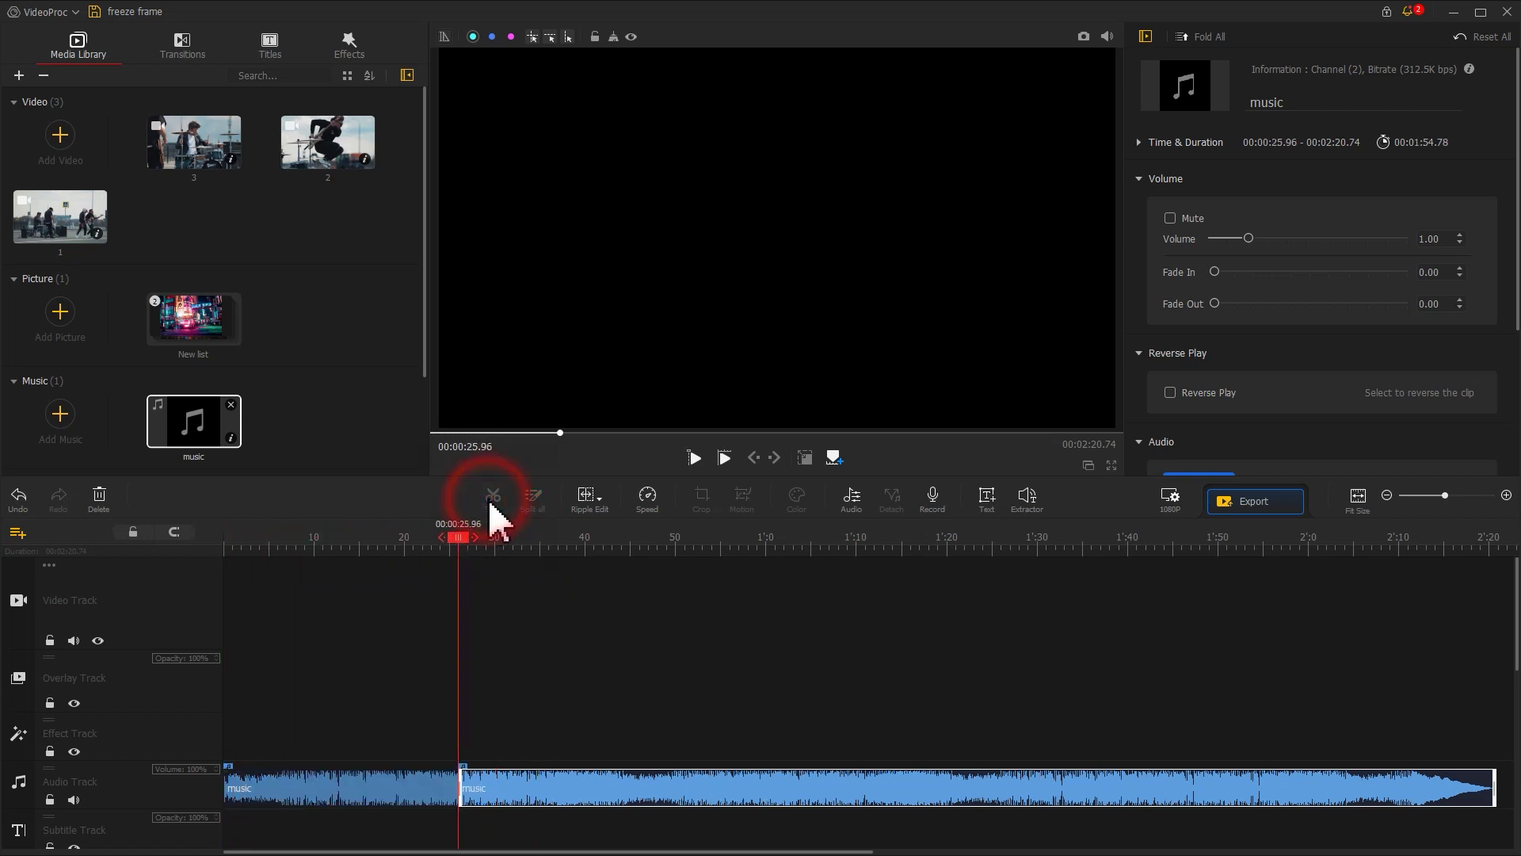
left_click(511, 793)
key("Delete")
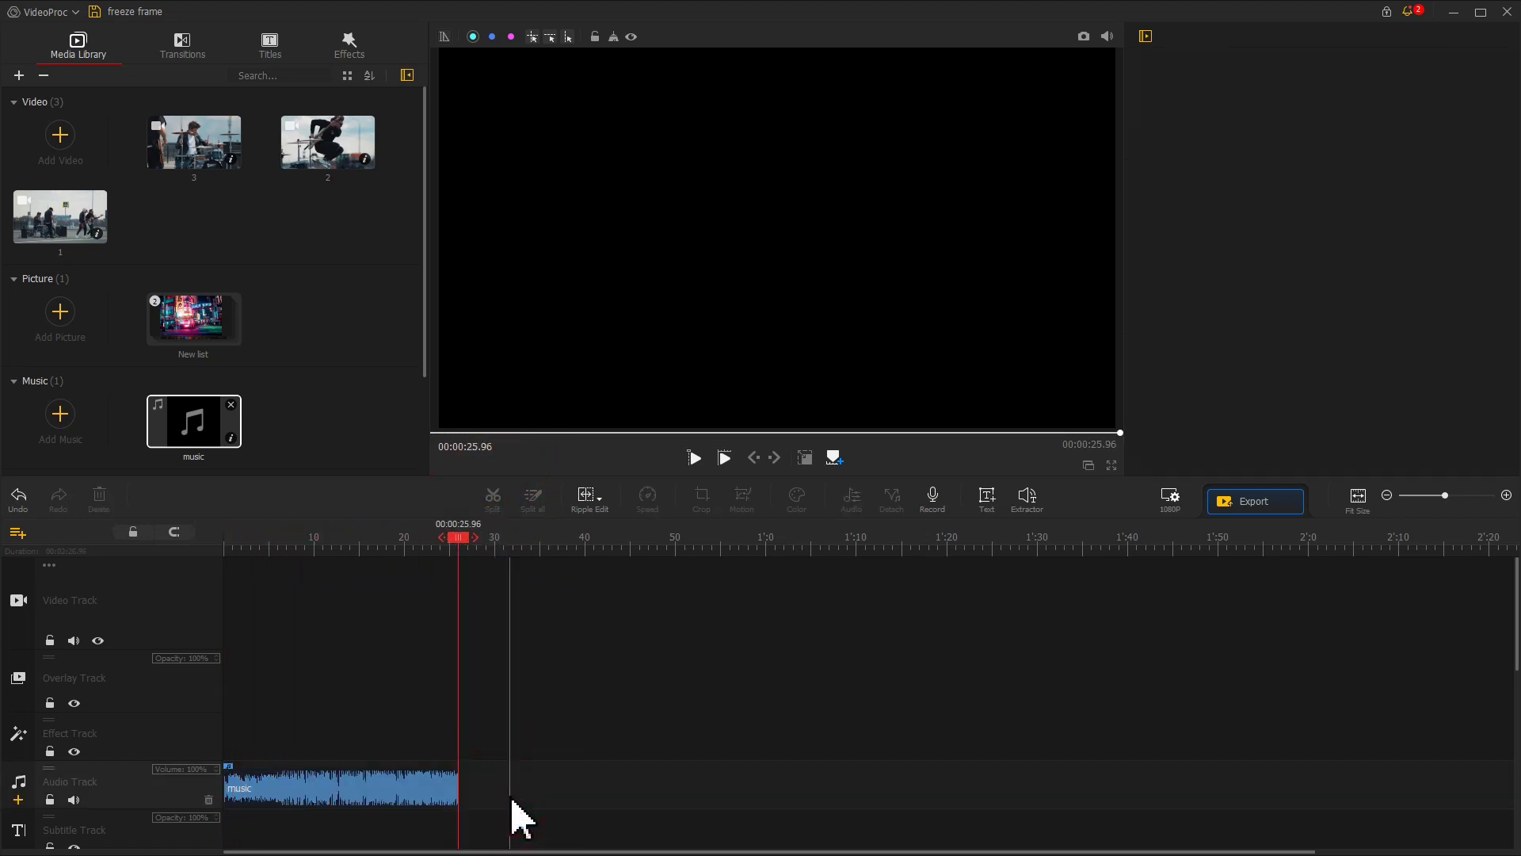
Step: Give the shortened music a 1.69-second fade-out
left_click_drag(394, 549, 578, 550)
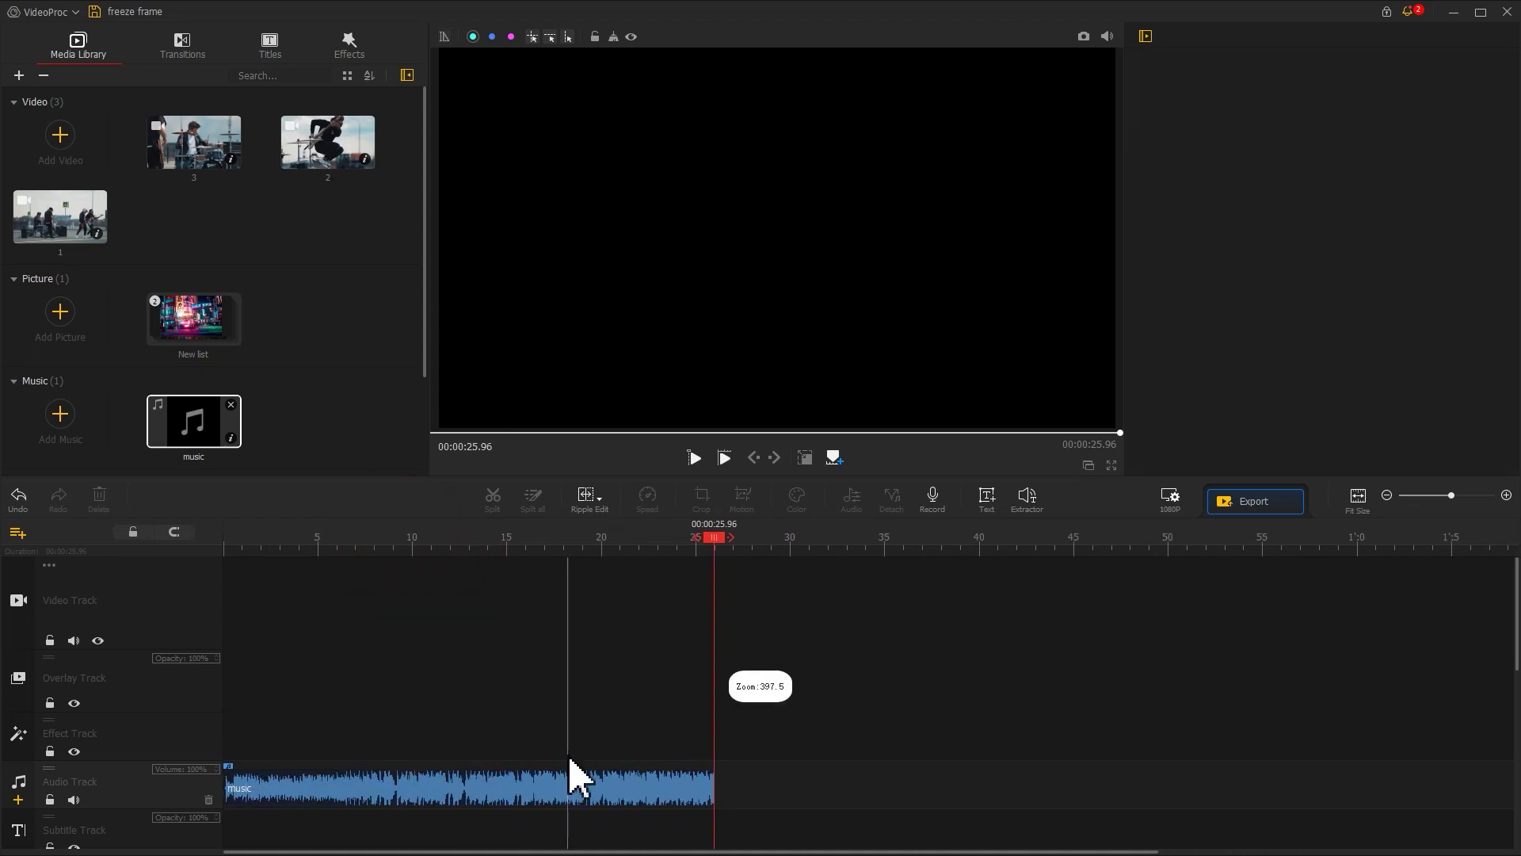
left_click(572, 790)
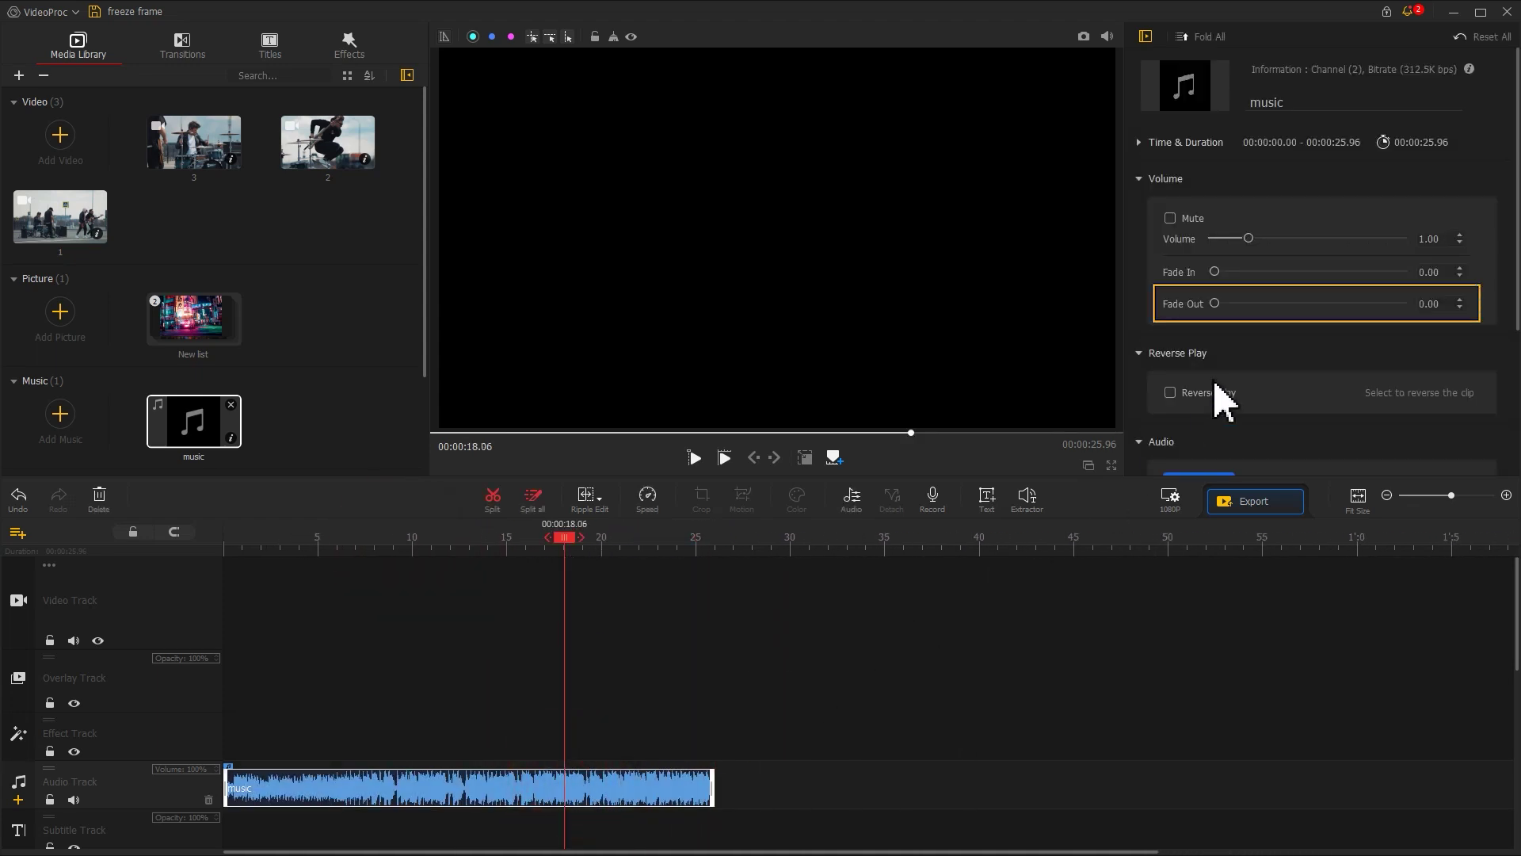
left_click_drag(1216, 306, 1233, 303)
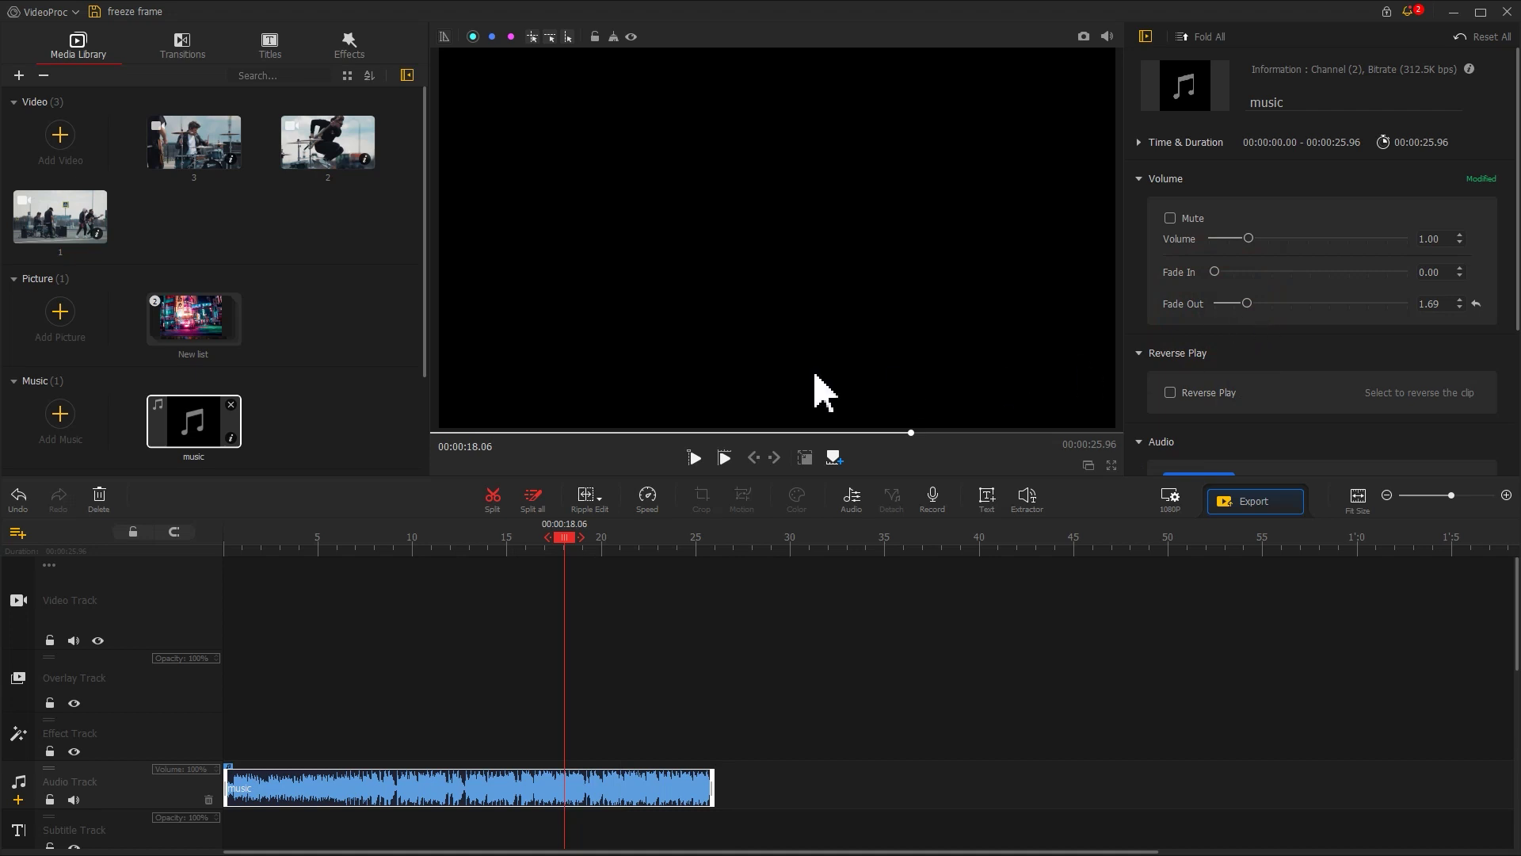
Step: Place band clips 1, 2 and 3 one after another on the video track
left_click_drag(88, 244, 240, 626)
left_click_drag(323, 187, 489, 626)
left_click_drag(159, 153, 679, 618)
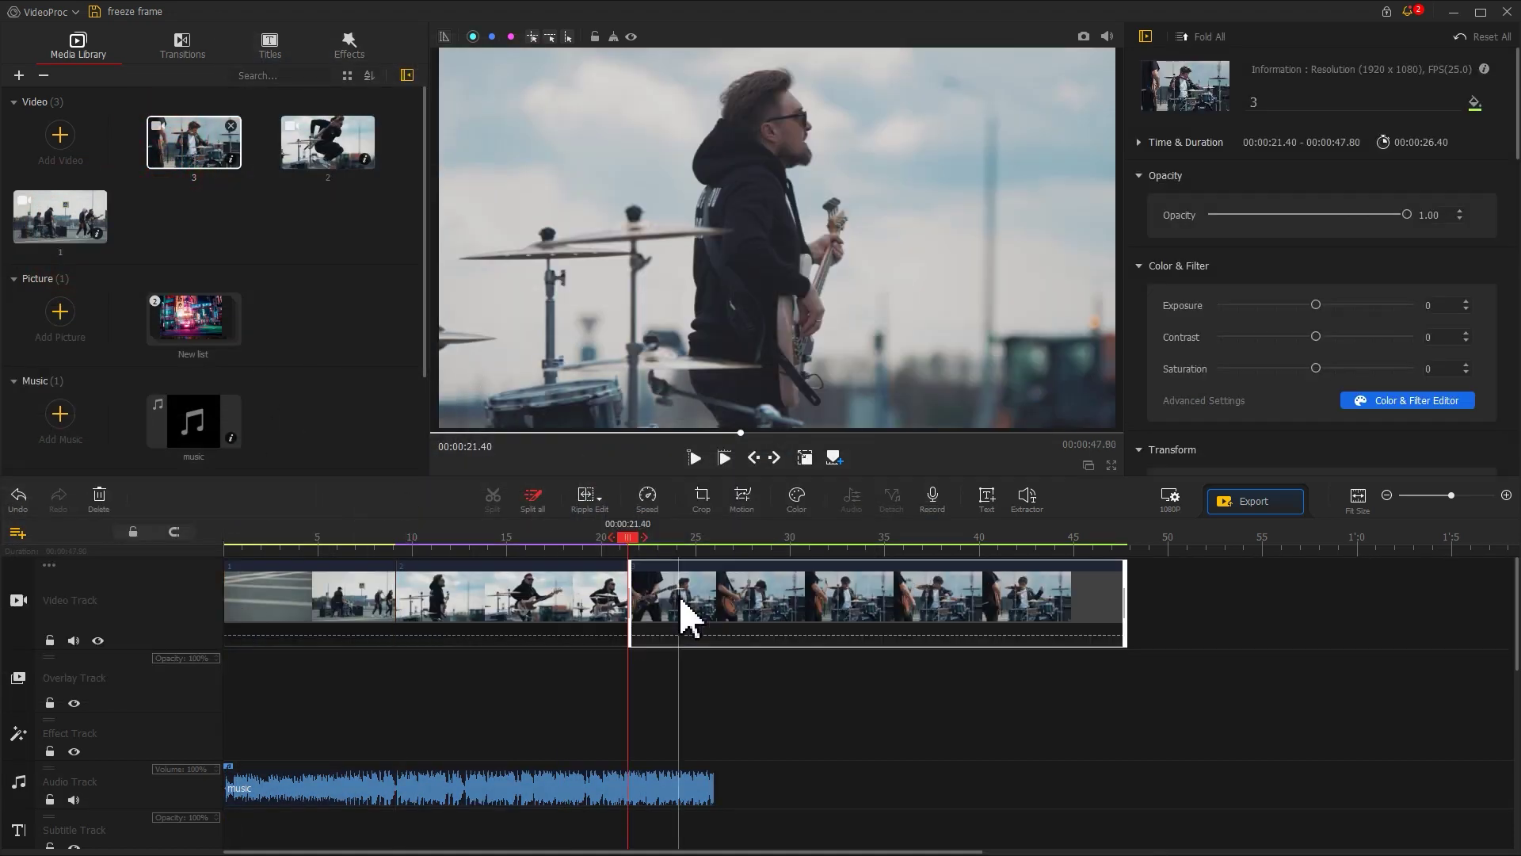
scroll(526, 568, "up", 3)
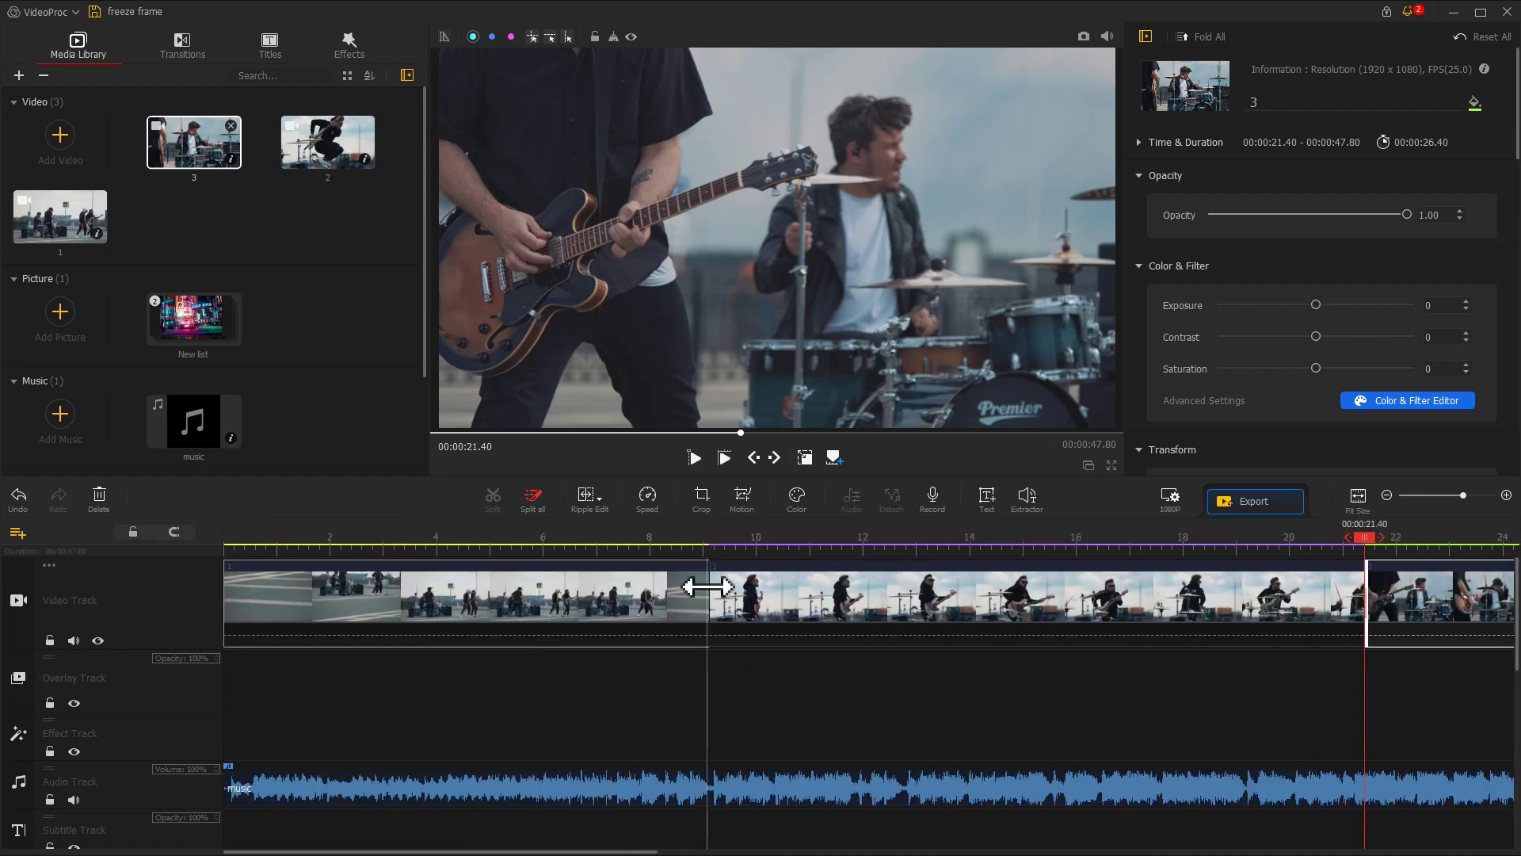
Step: Trim clip 1 to end at 7.96 s and clip 2 to end at 11.96 s
left_click_drag(710, 593, 646, 591)
left_click(783, 539)
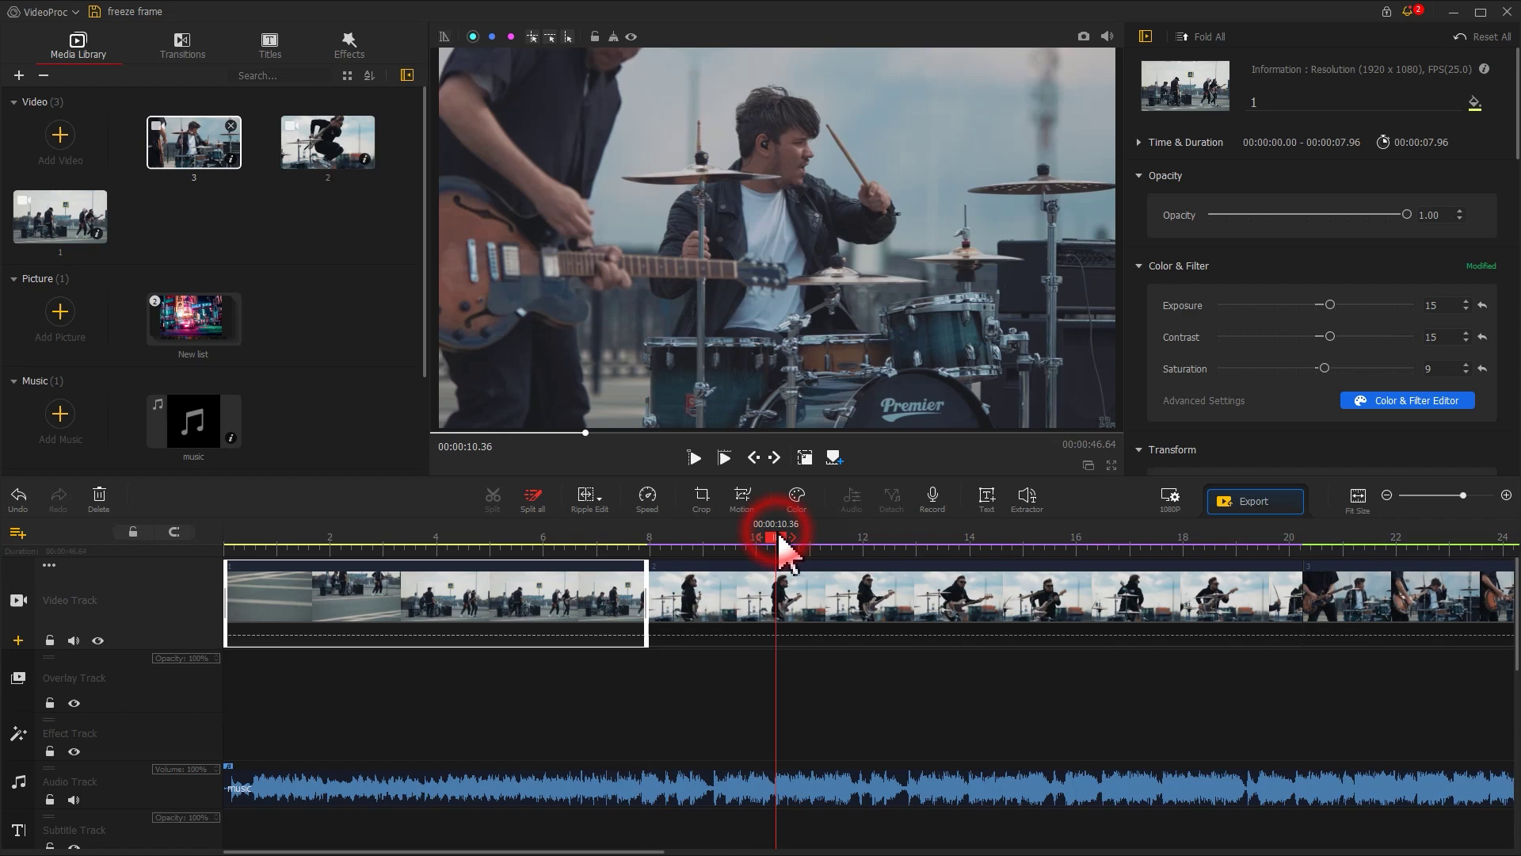
left_click(653, 598)
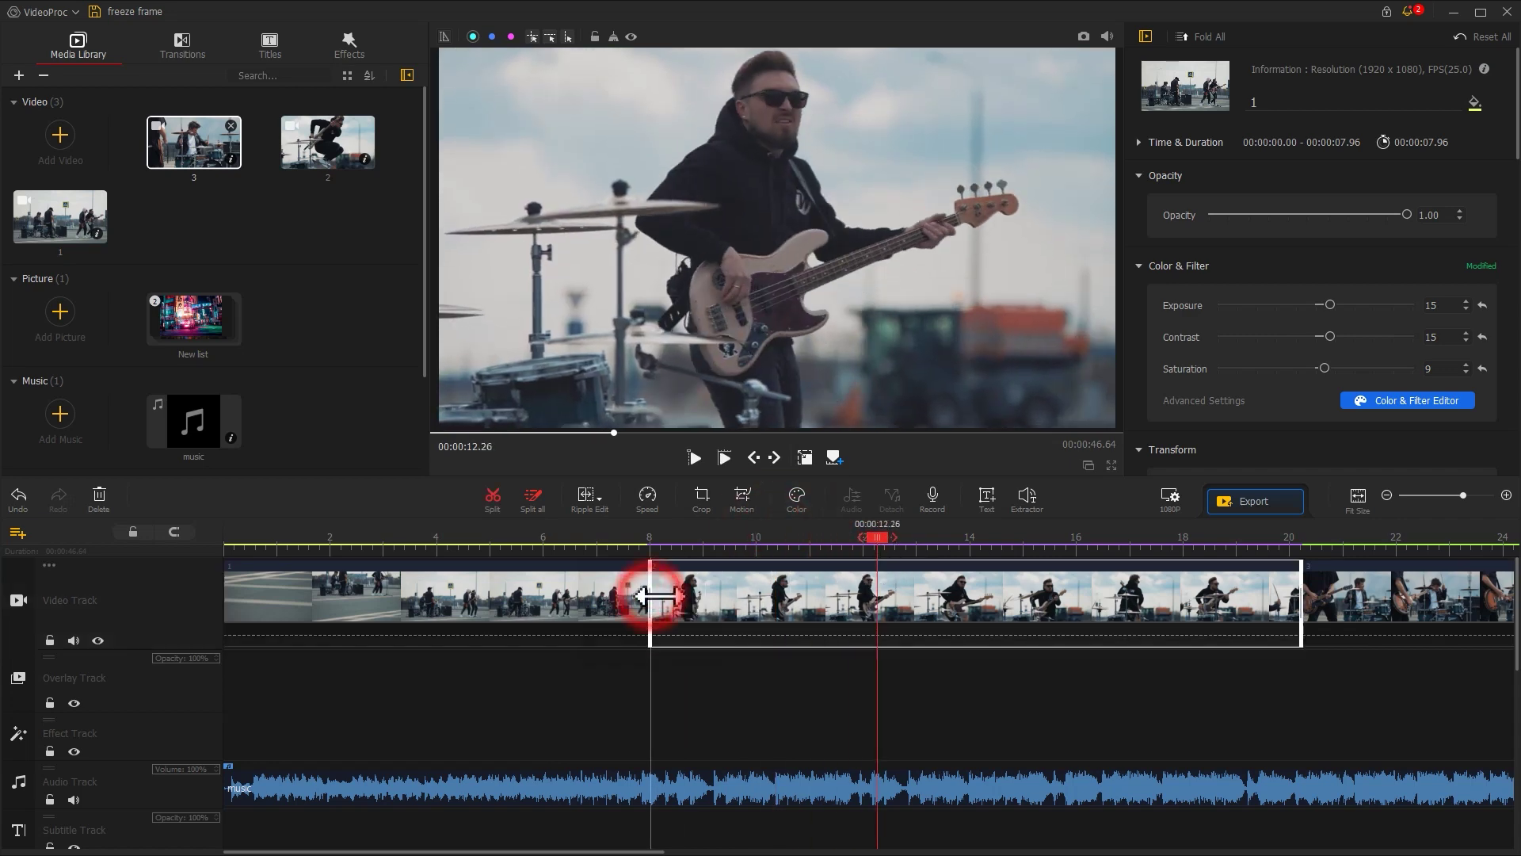
mouse_move(879, 550)
left_mouse_down()
mouse_move(829, 548)
mouse_move(868, 548)
left_mouse_up()
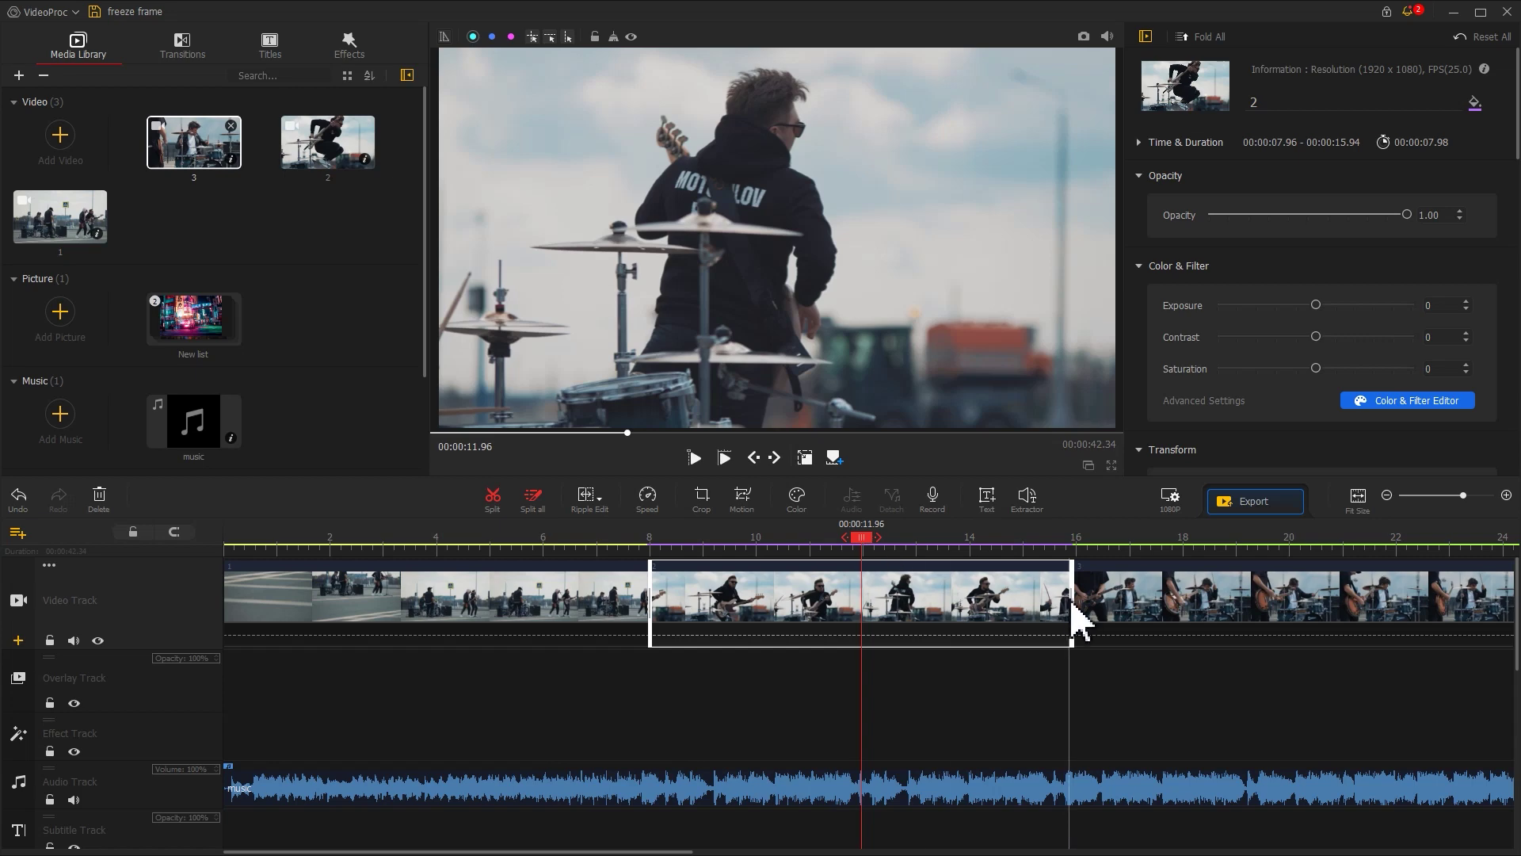
left_click_drag(1074, 600, 871, 620)
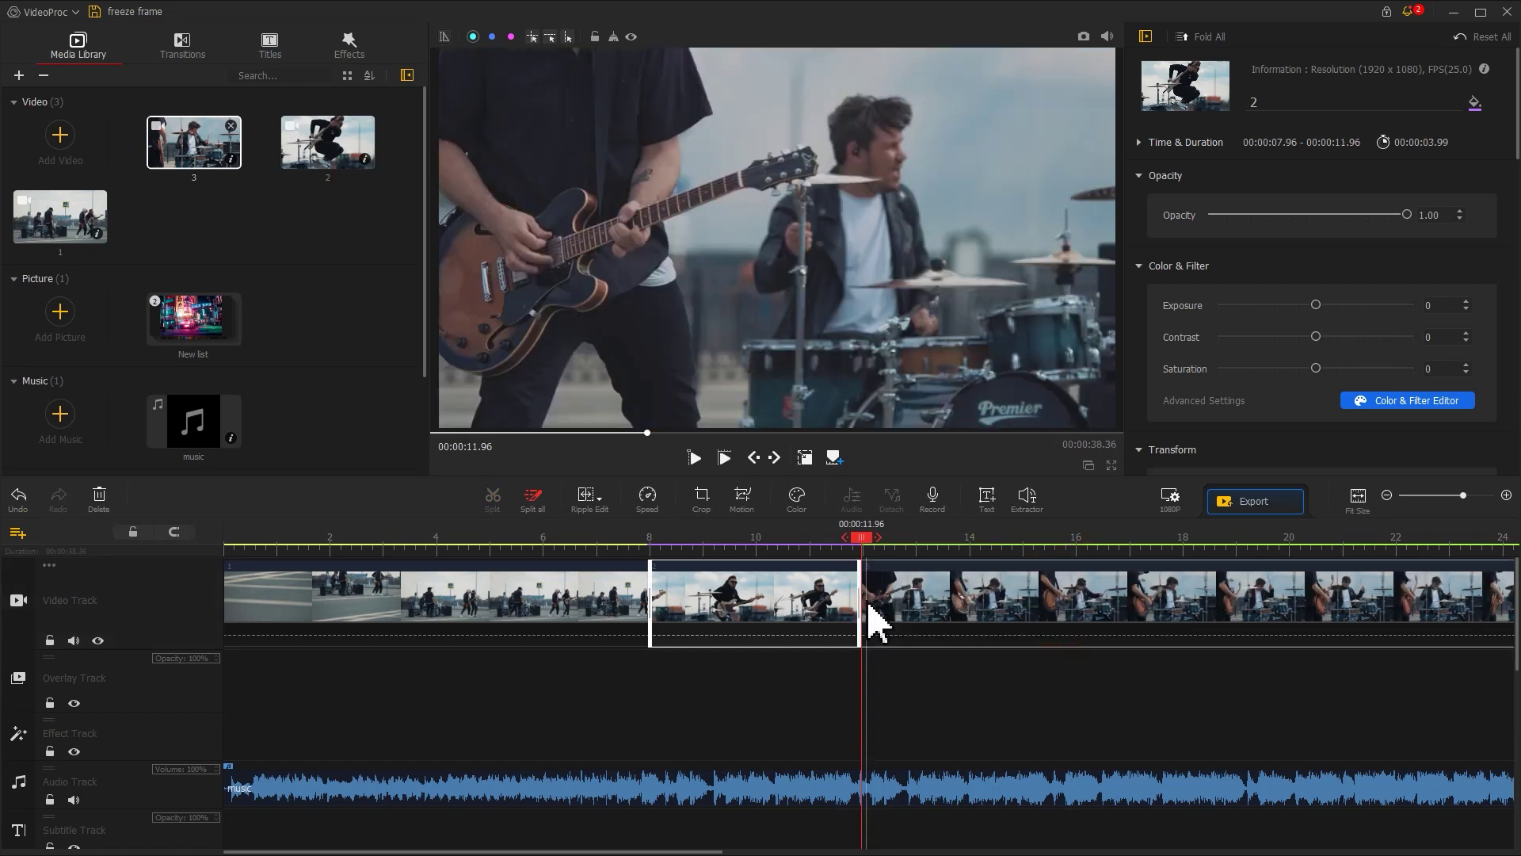
Step: Split clip 3 at 19.13 seconds and delete the part after the cut
left_click_drag(862, 539, 1256, 586)
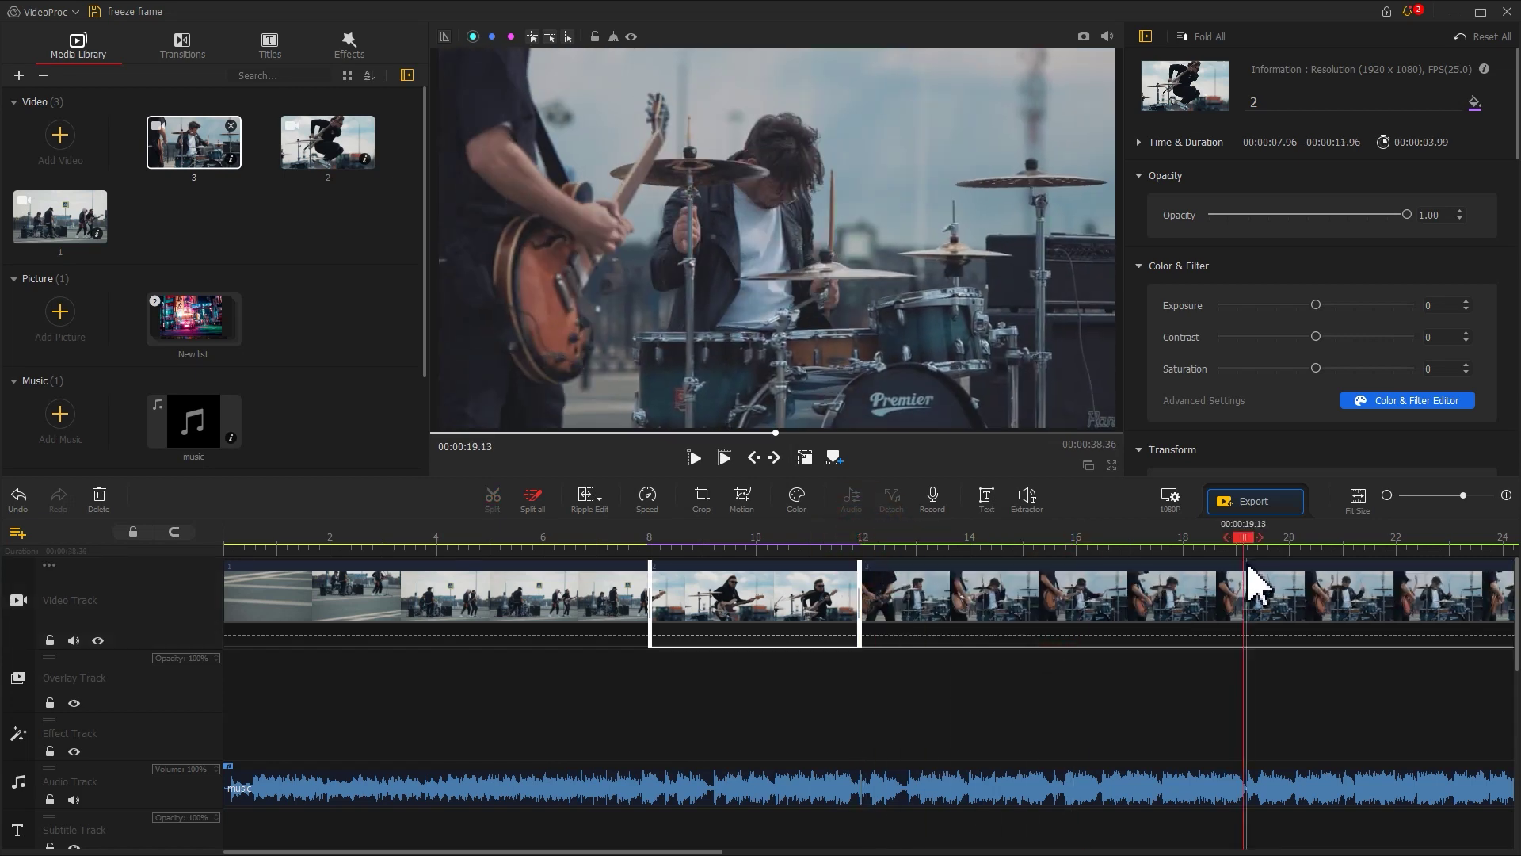
left_click(1250, 600)
left_click(492, 498)
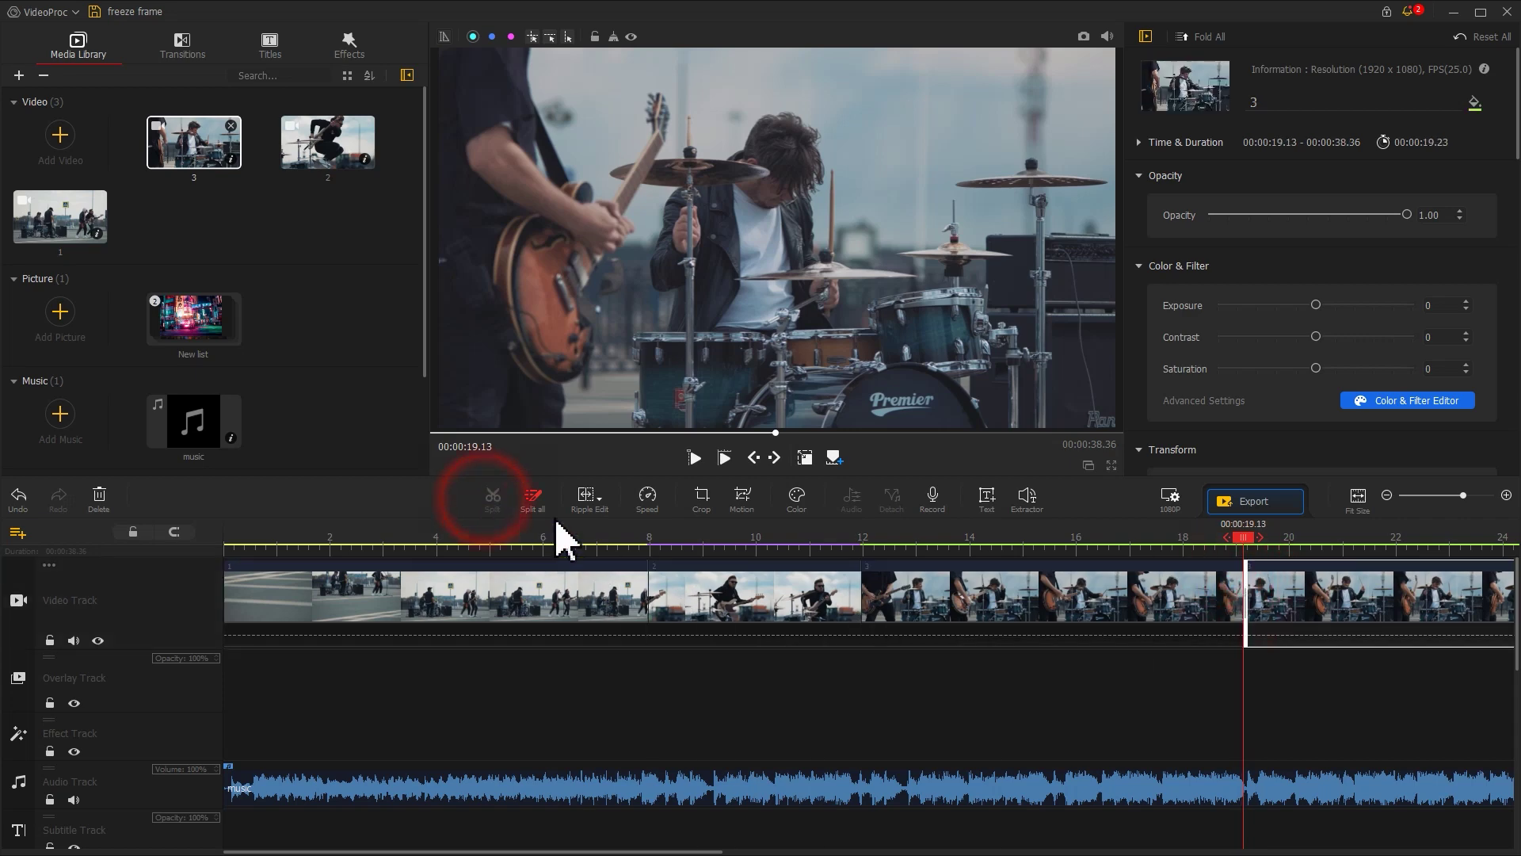
left_click(1260, 606)
key("Delete")
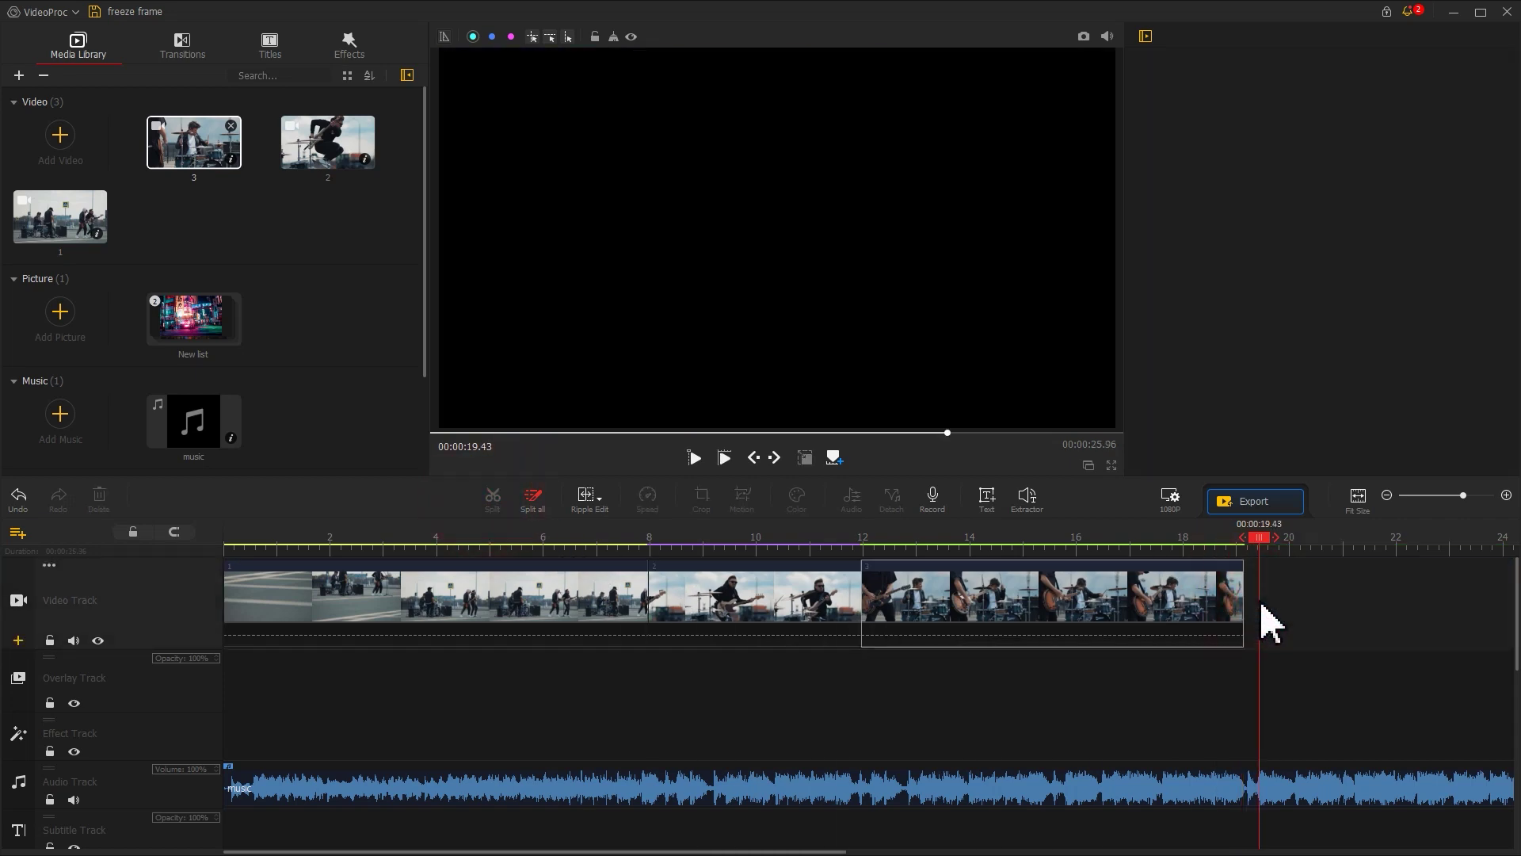
Step: Split the guitarist clip 2 at 10.16 seconds
left_click_drag(1259, 538, 775, 571)
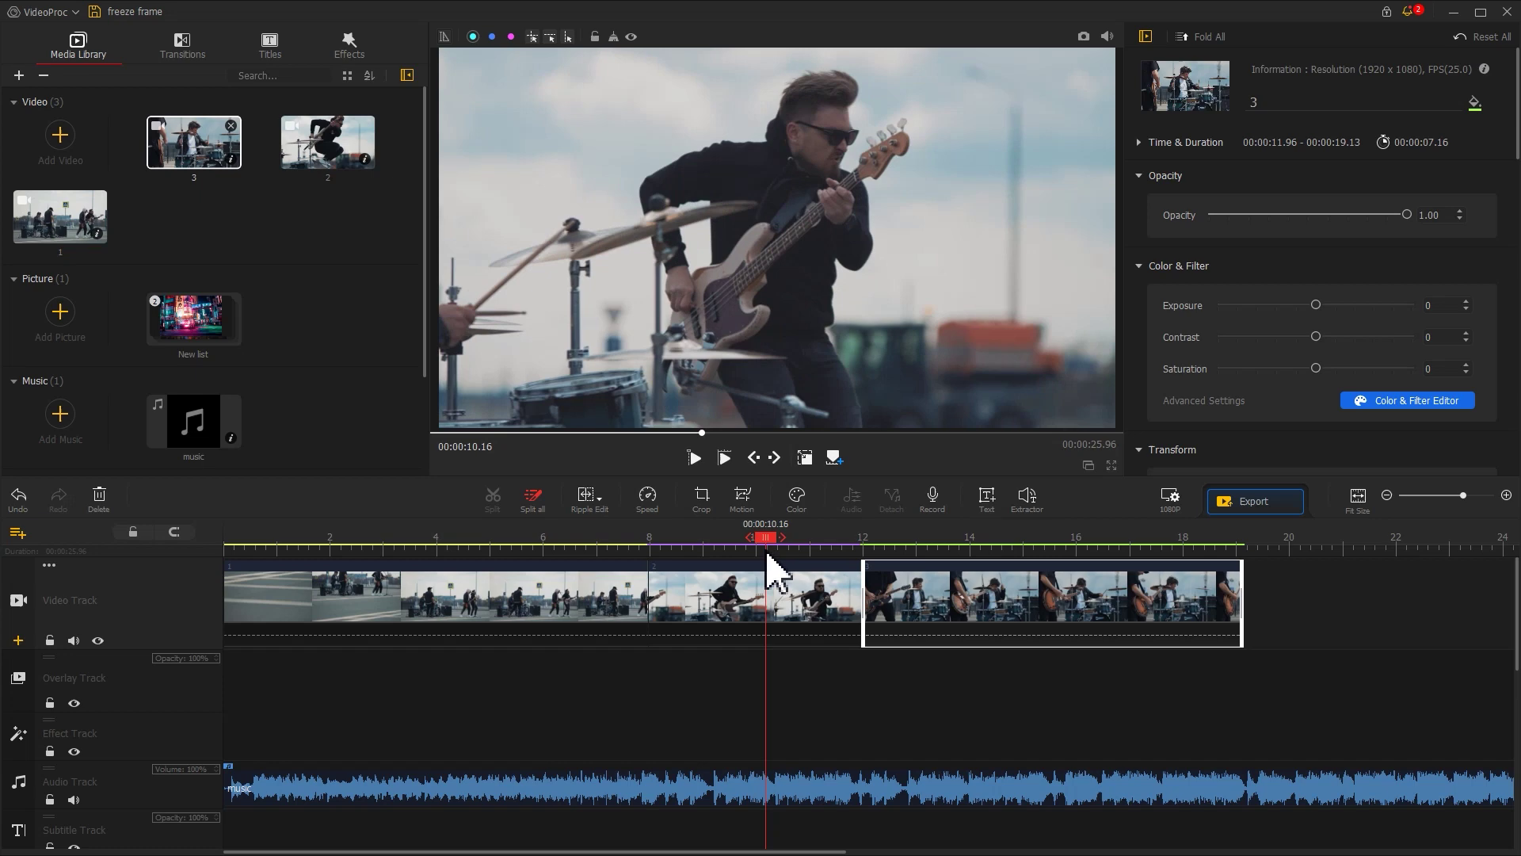
left_click(768, 602)
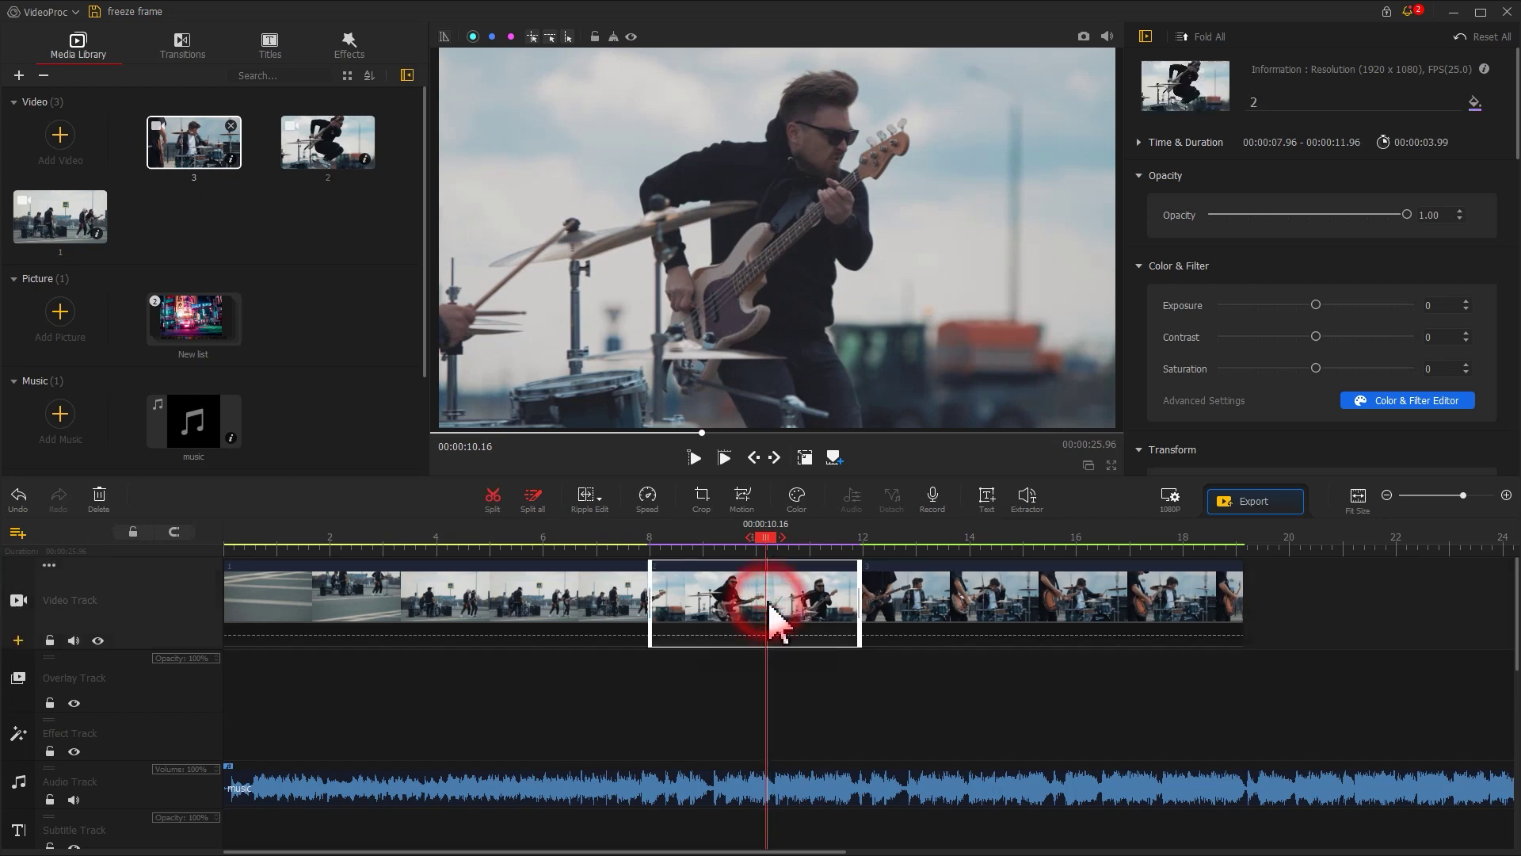
left_click(499, 496)
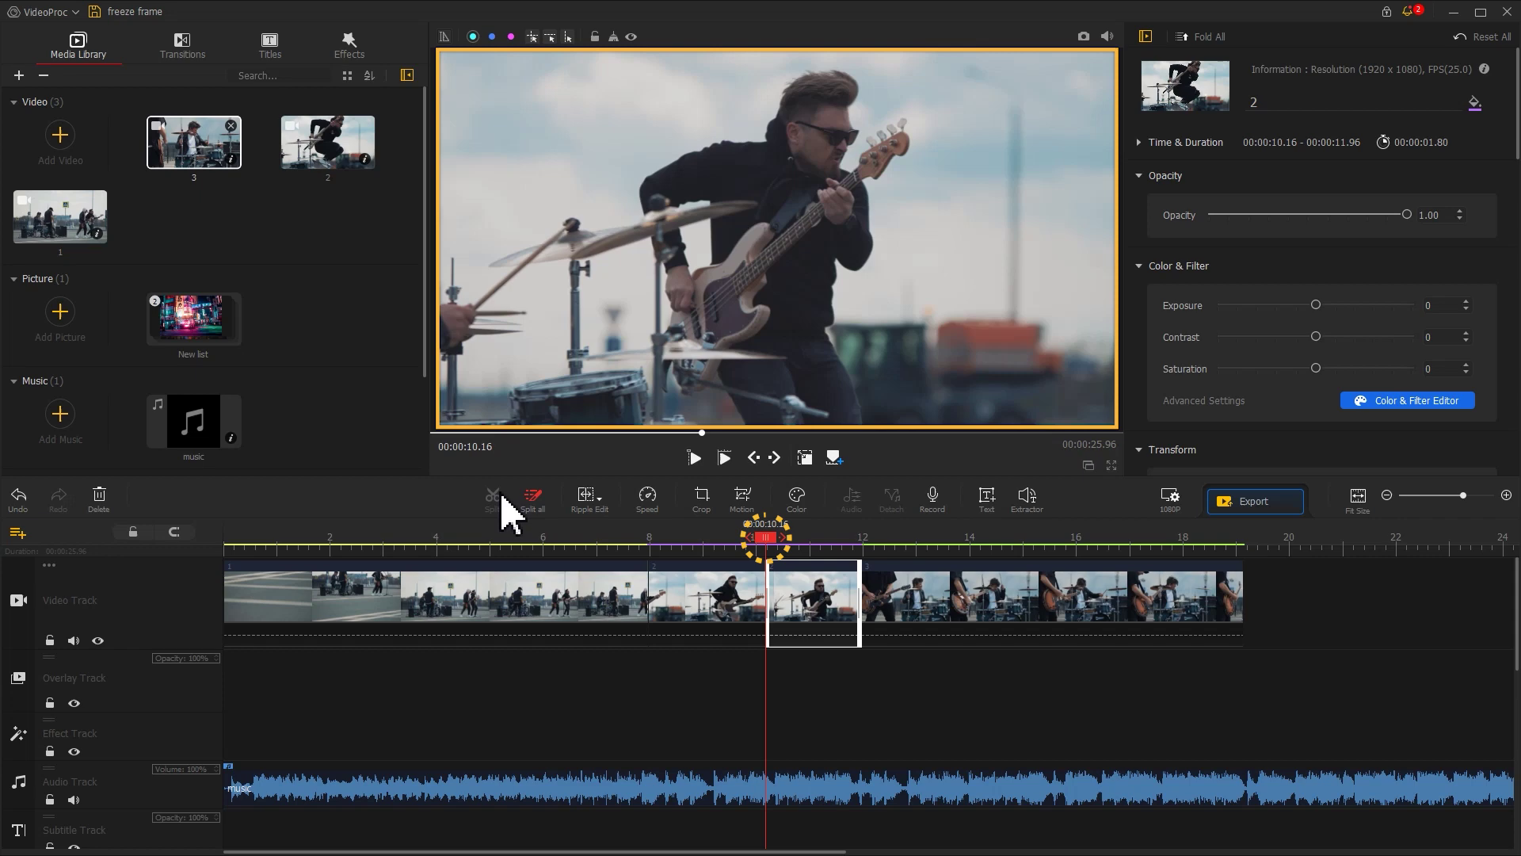
Step: Save the 10.16 s frame as freeze frame.png, check the image, and return to the editor
left_click(1086, 36)
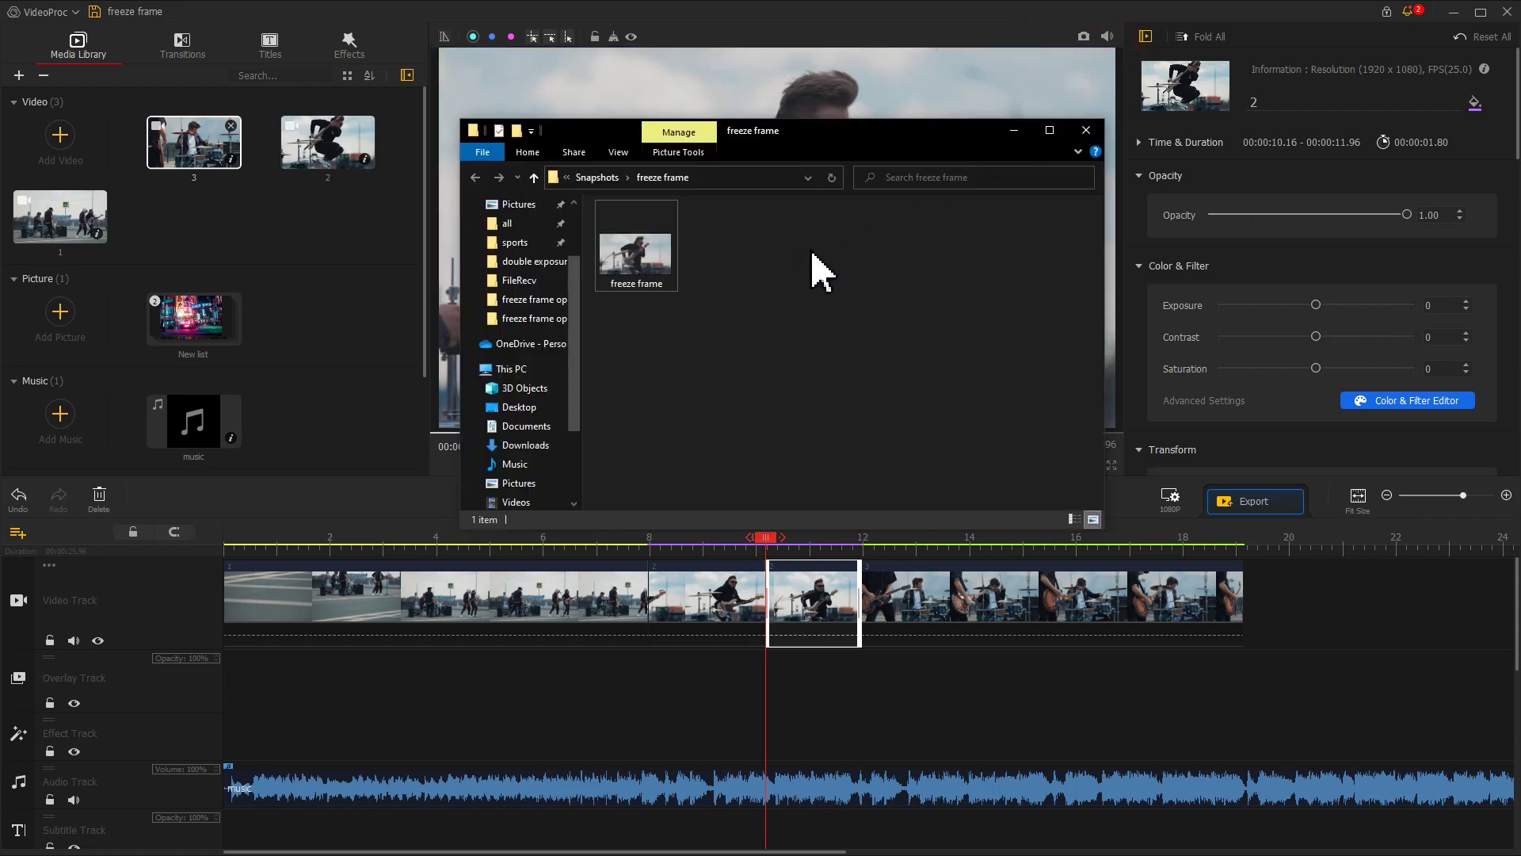
double_click(666, 270)
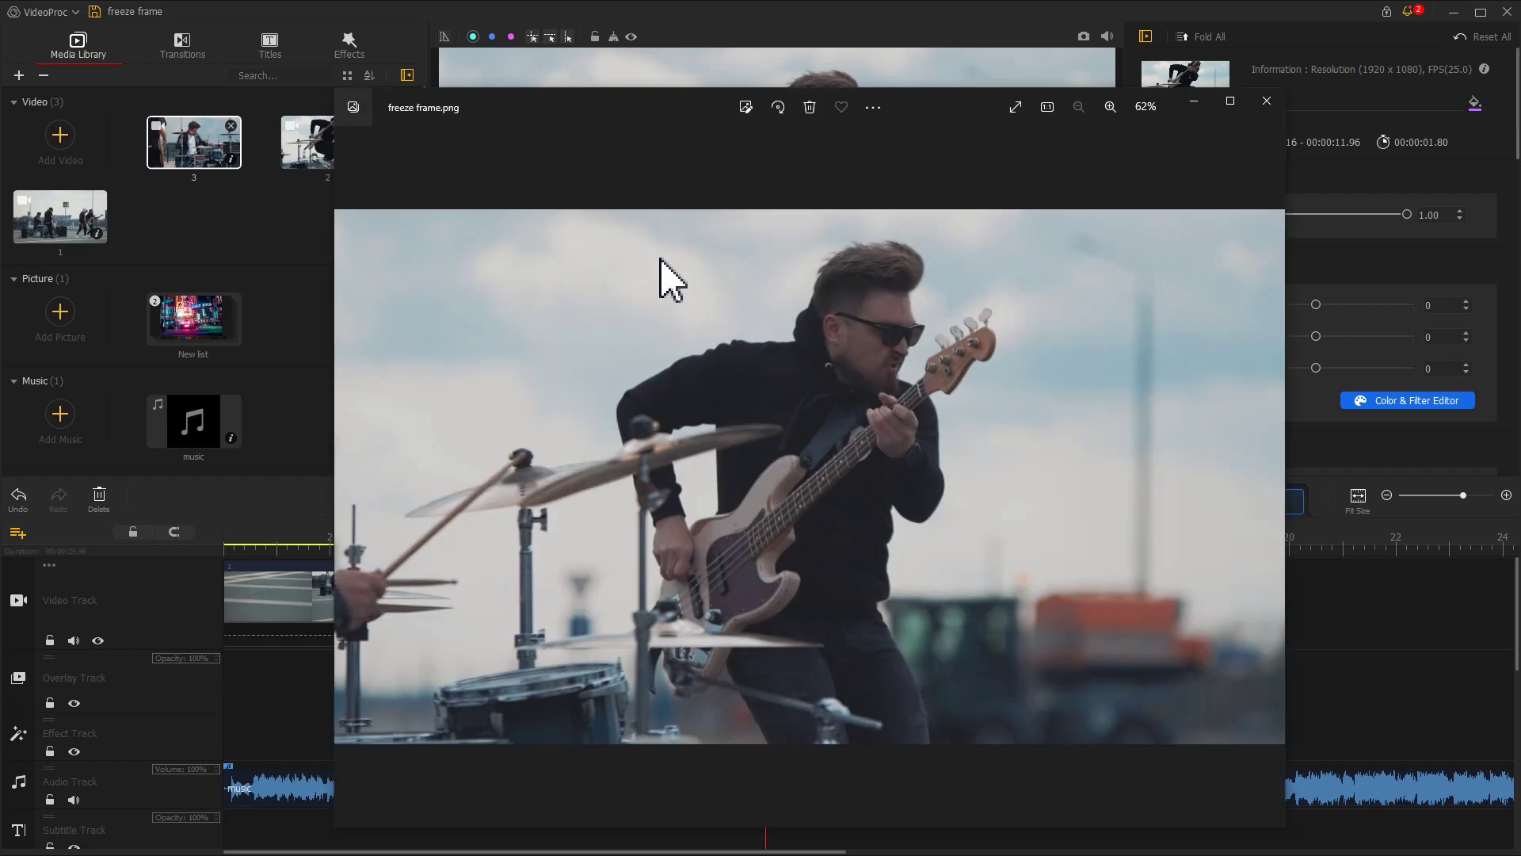
left_click(1267, 100)
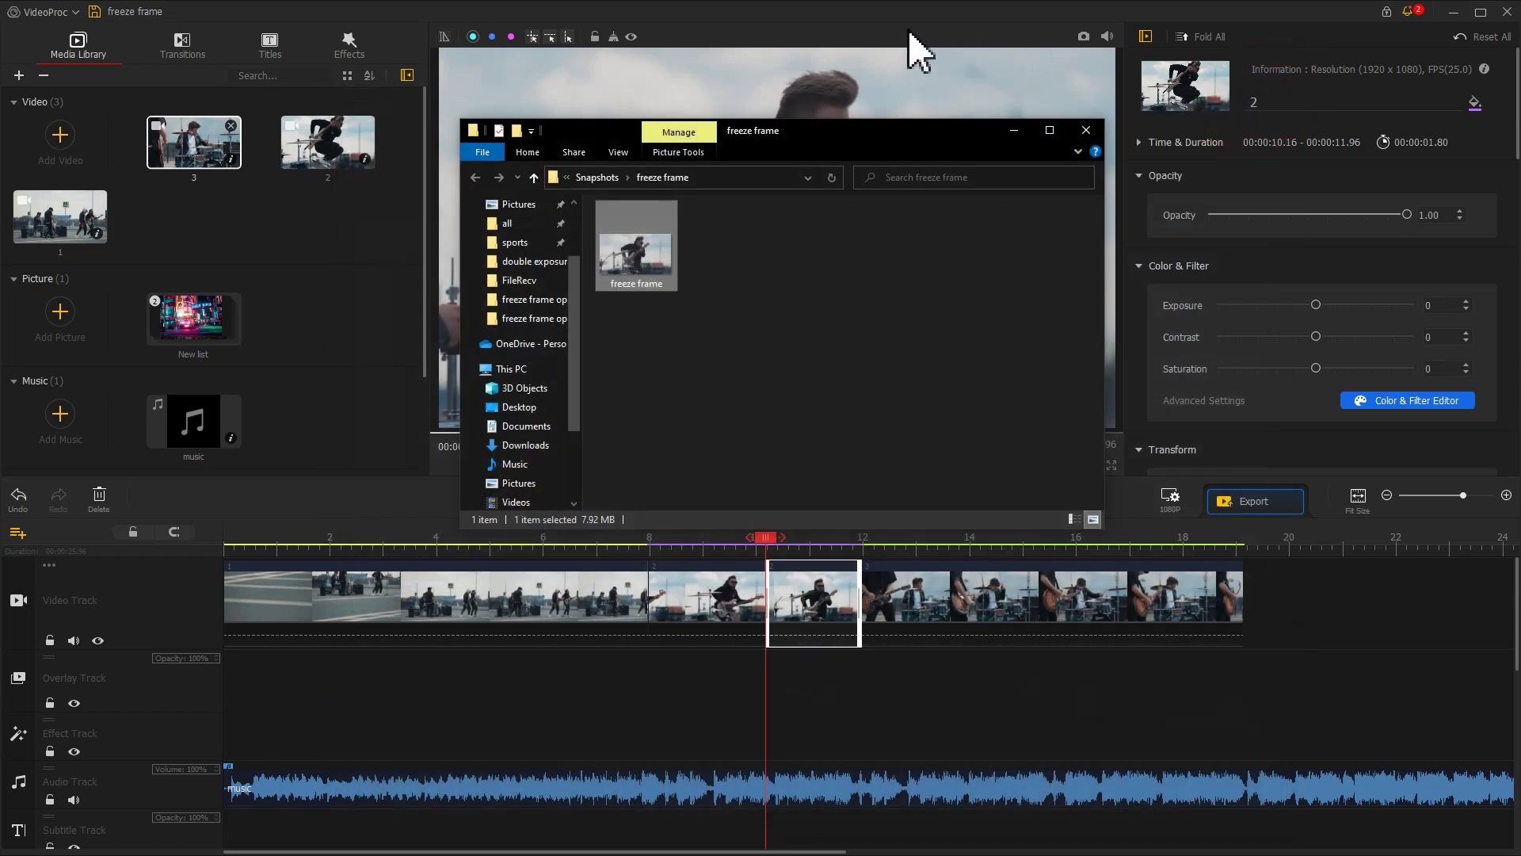
left_click(861, 42)
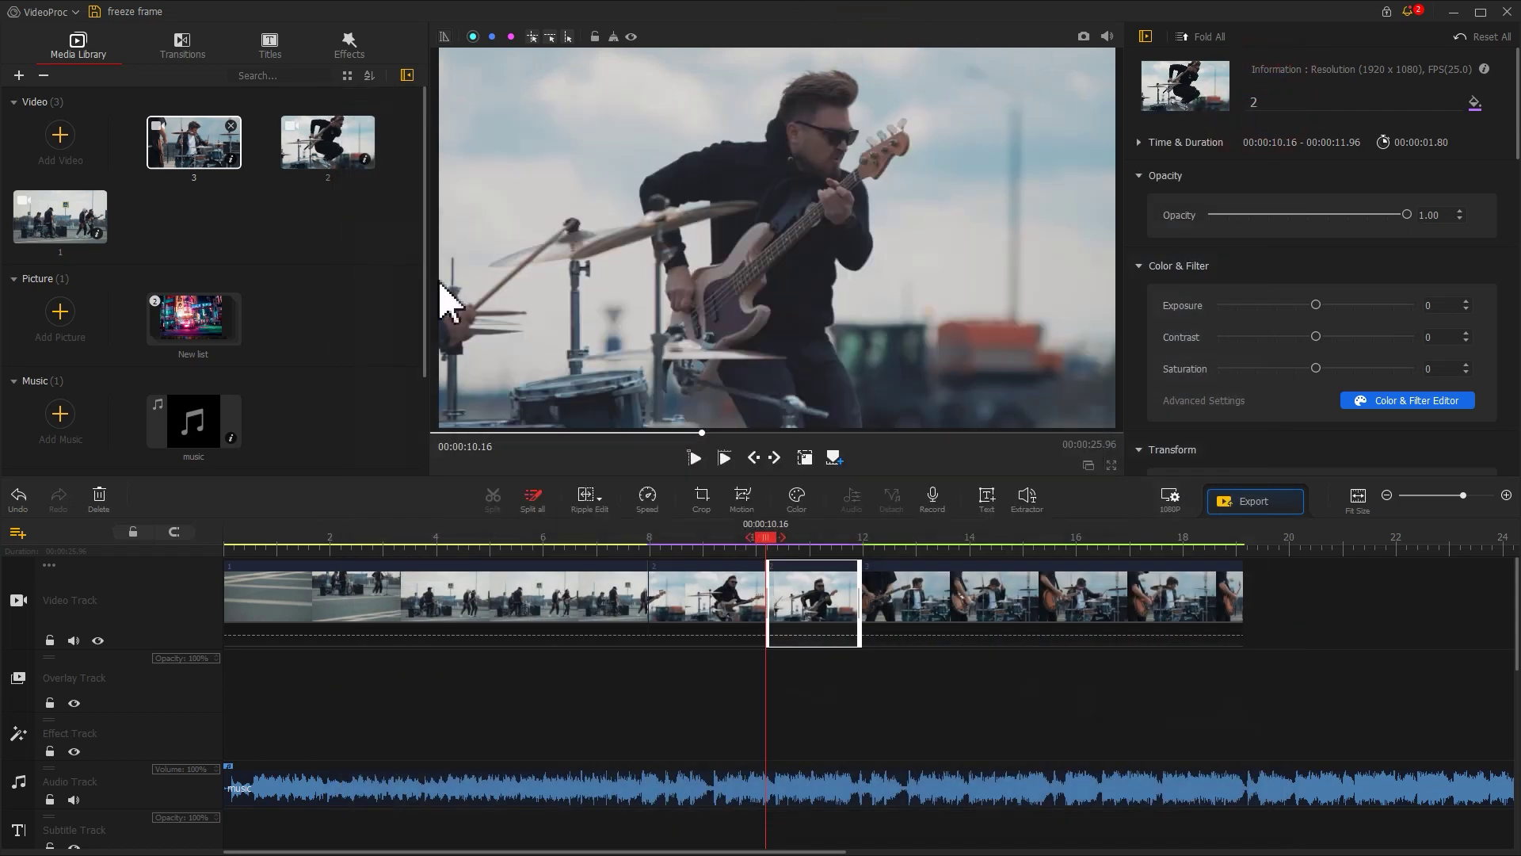
Step: Insert neon picture1 at 10.16 s, then split the drummer clip at 18.60 s and snapshot that frame
double_click(204, 333)
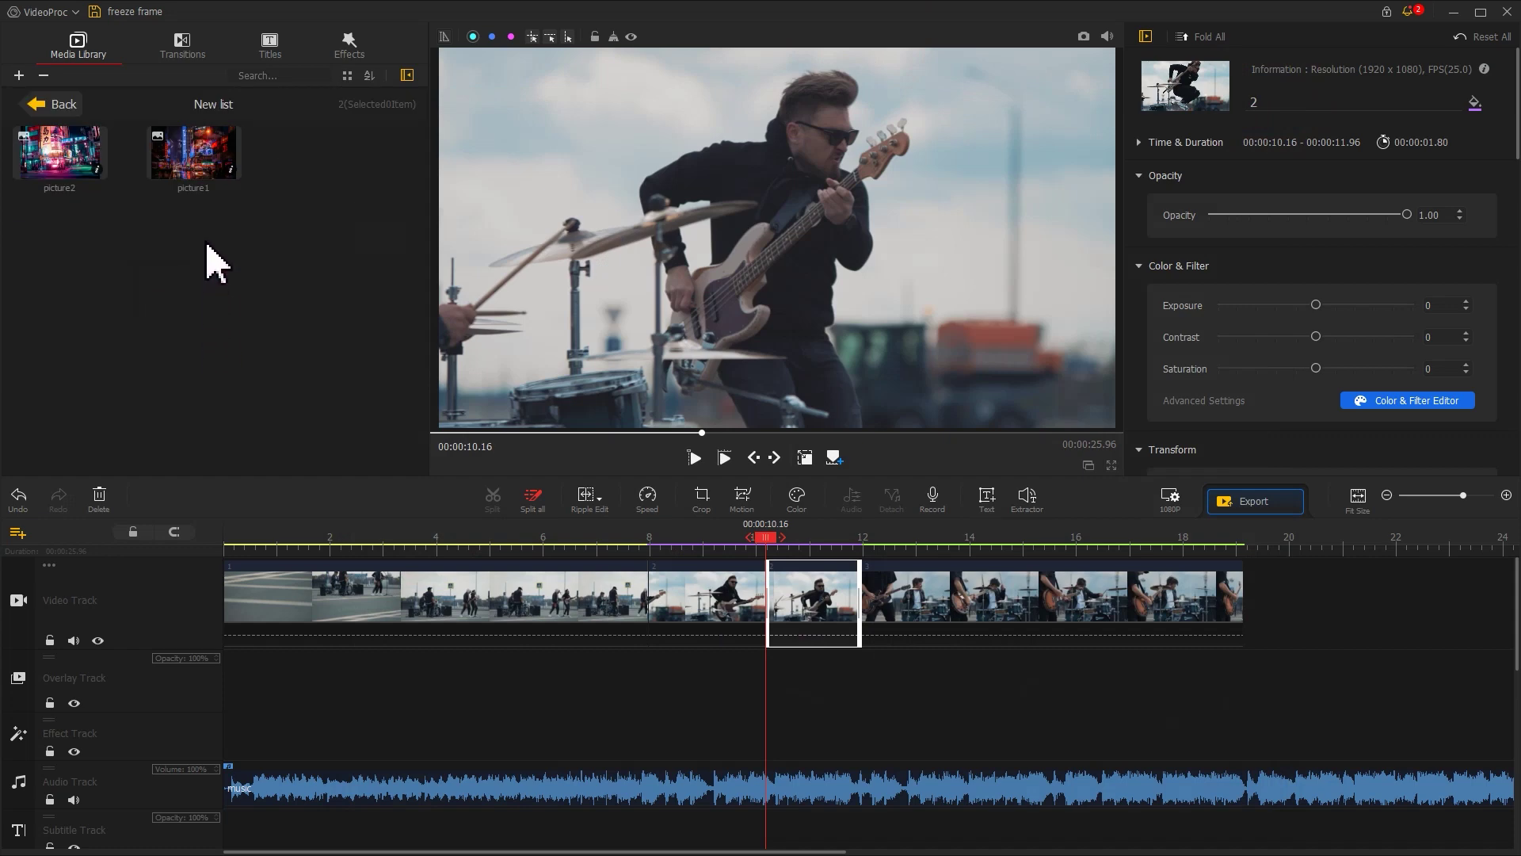
left_click_drag(199, 170, 933, 609)
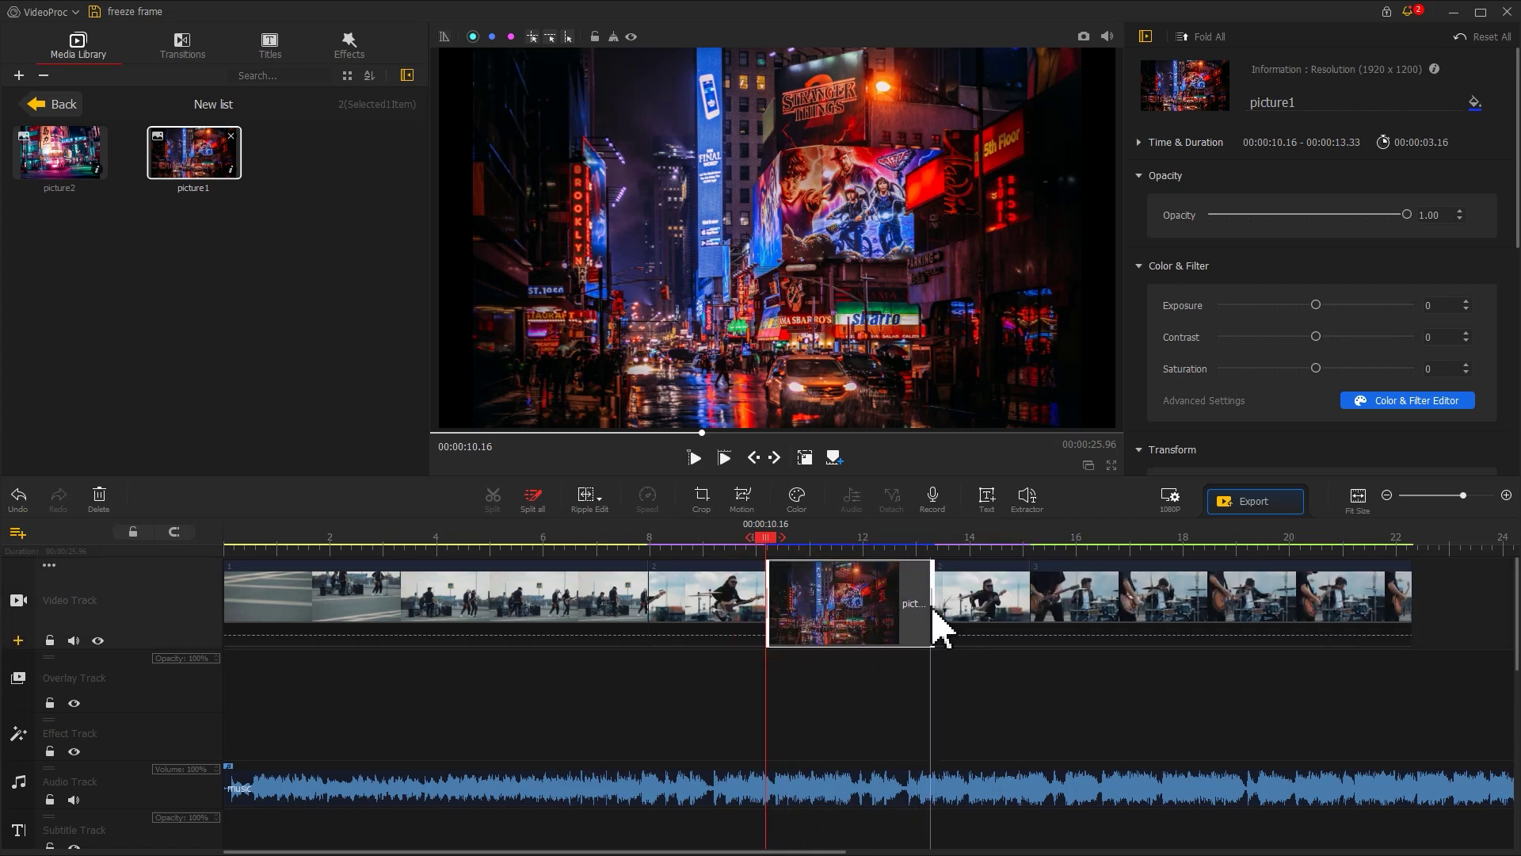
left_click(1236, 555)
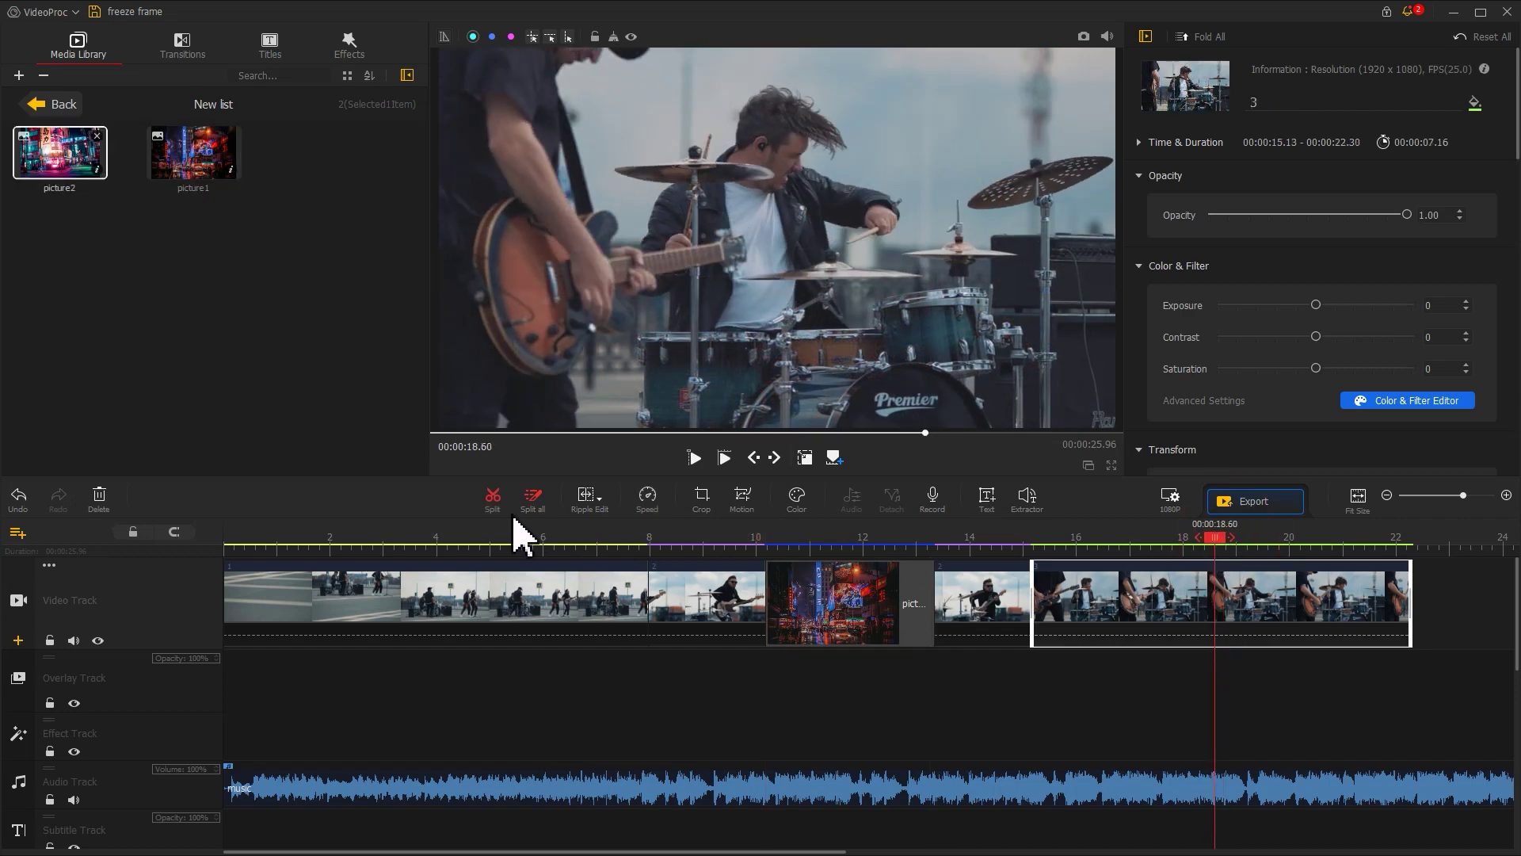
left_click(493, 499)
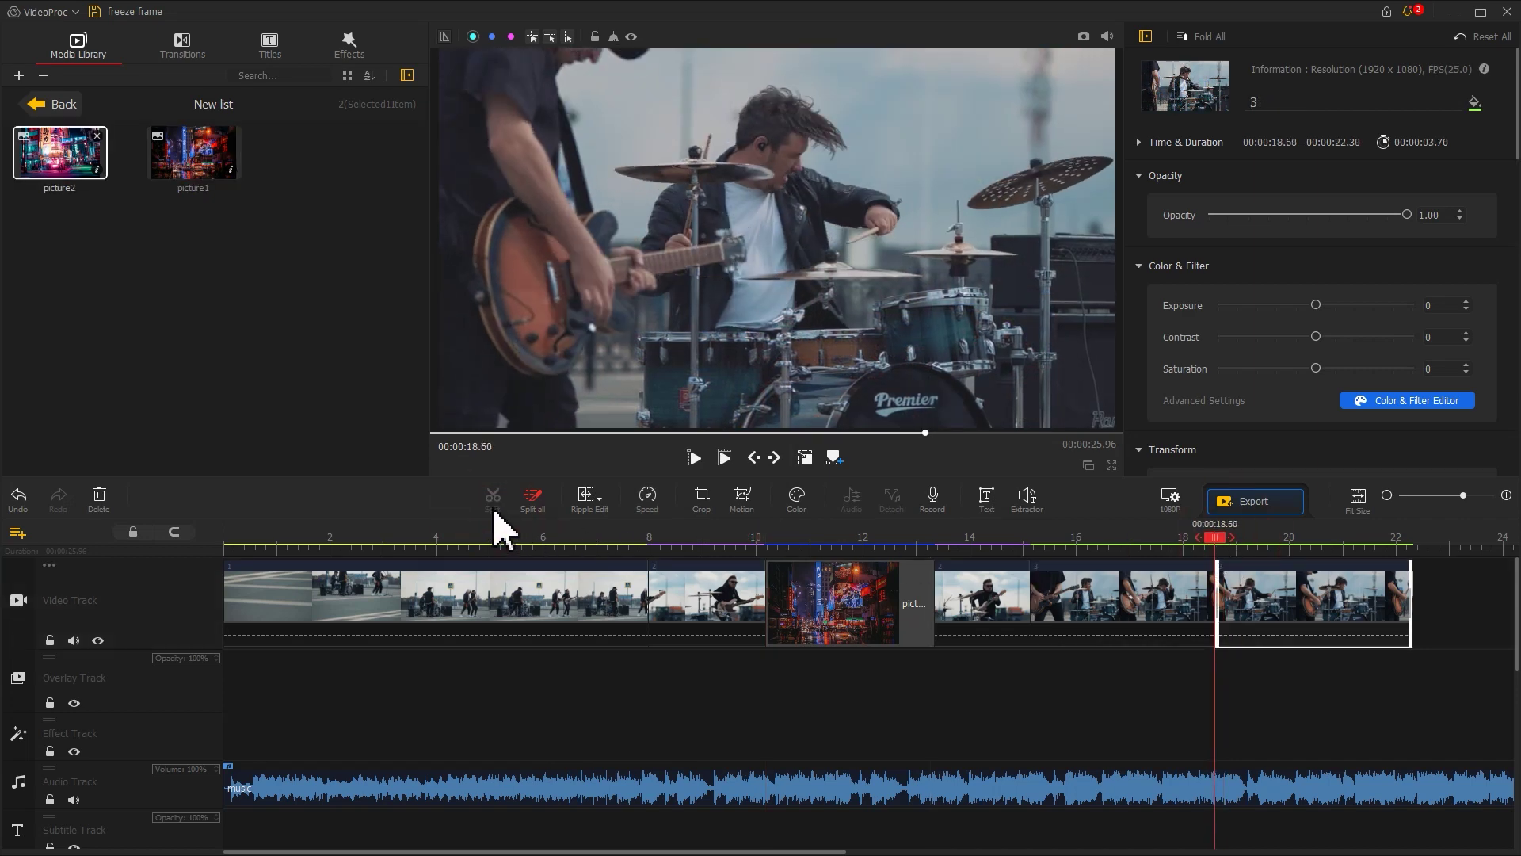
left_click(1084, 38)
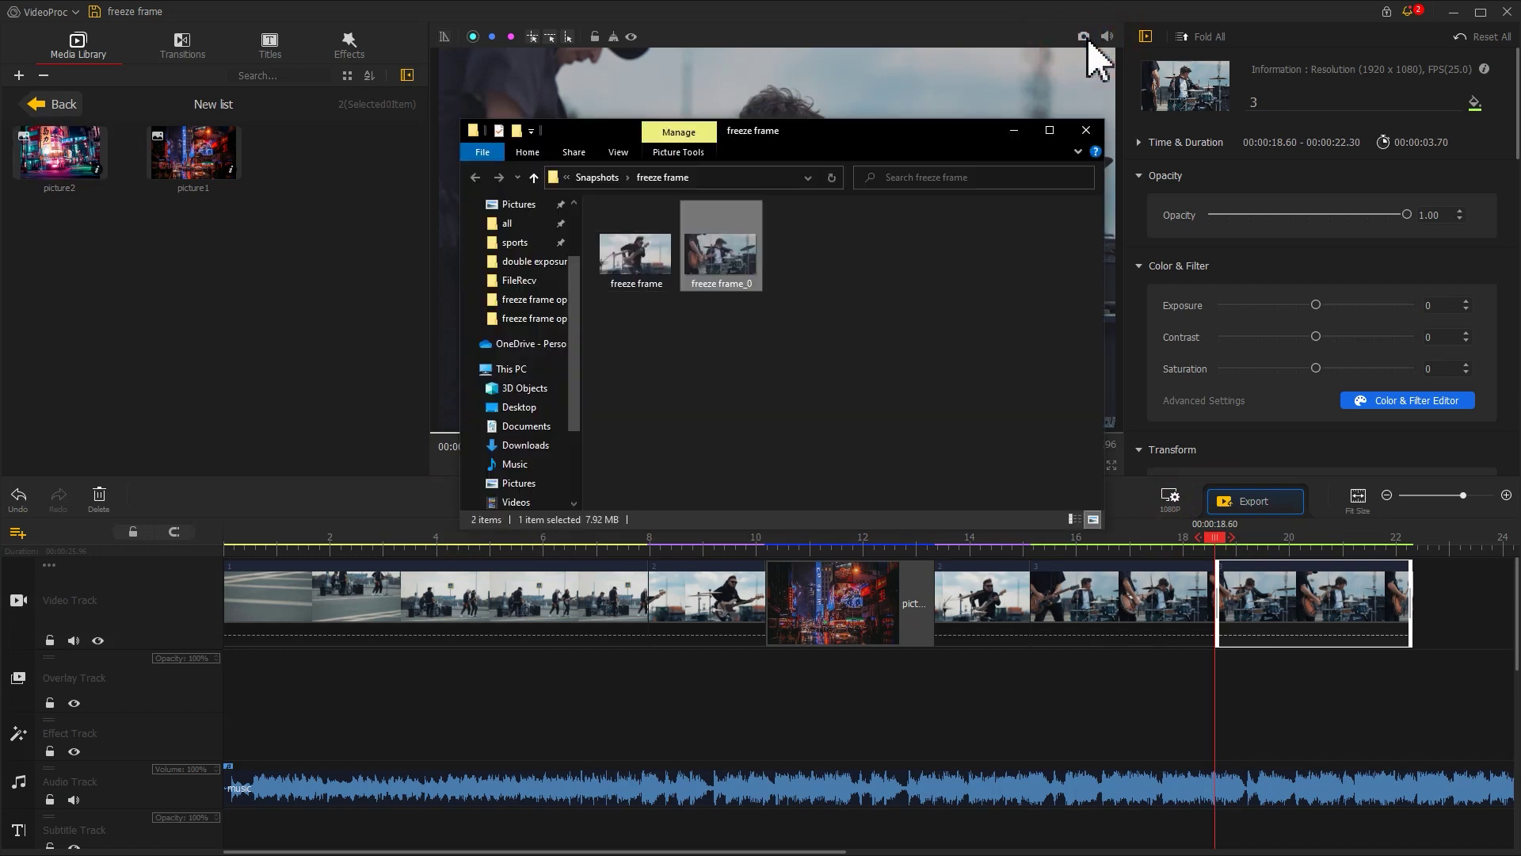
Step: Insert picture2 at 18.60 s so it runs until 22.26 s
left_click(323, 264)
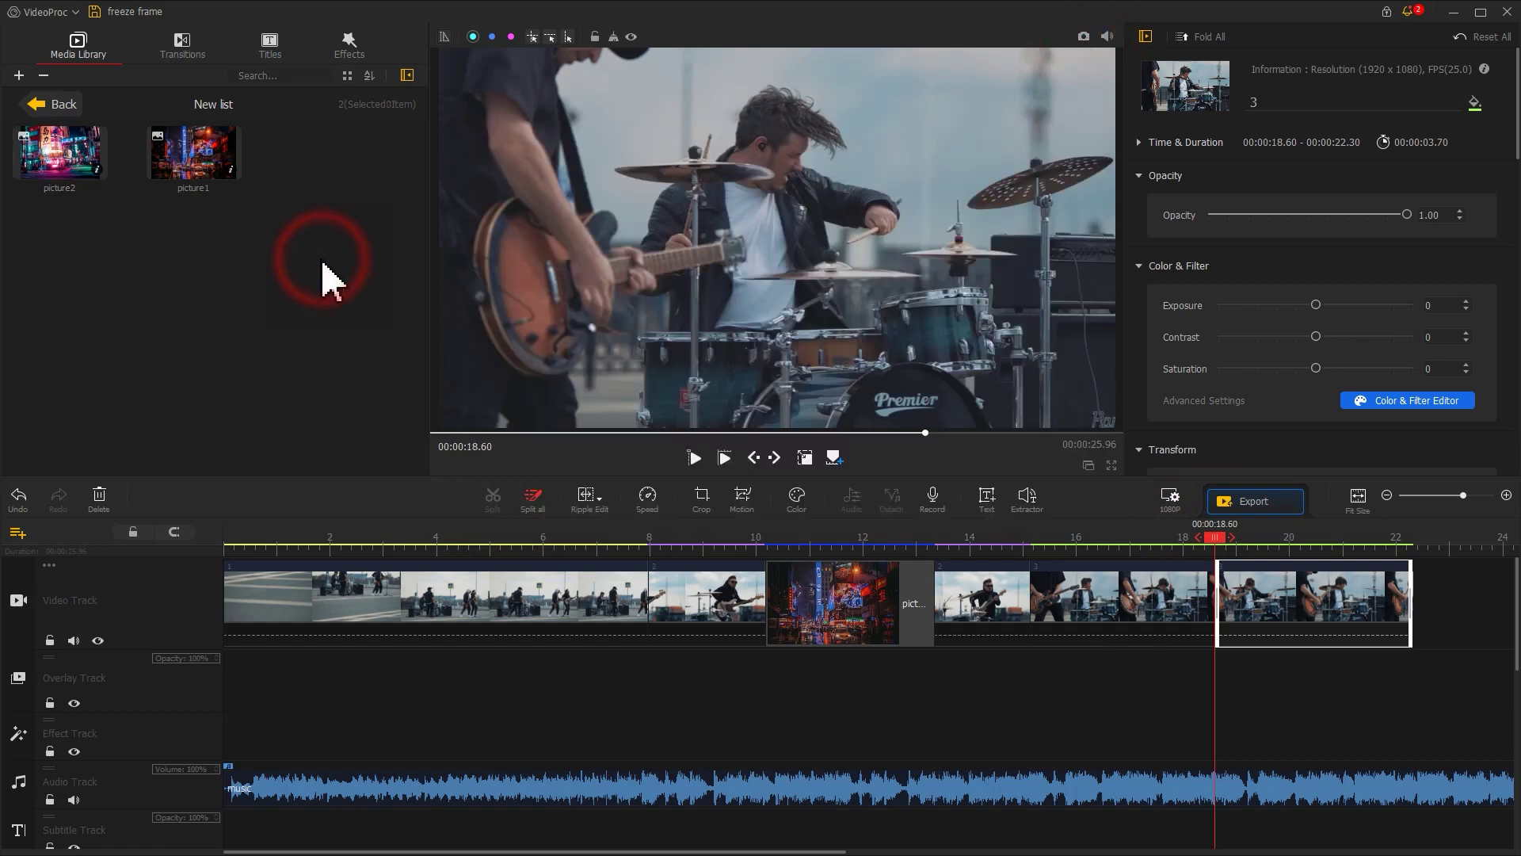
left_click(65, 162)
left_click_drag(65, 163, 1407, 597)
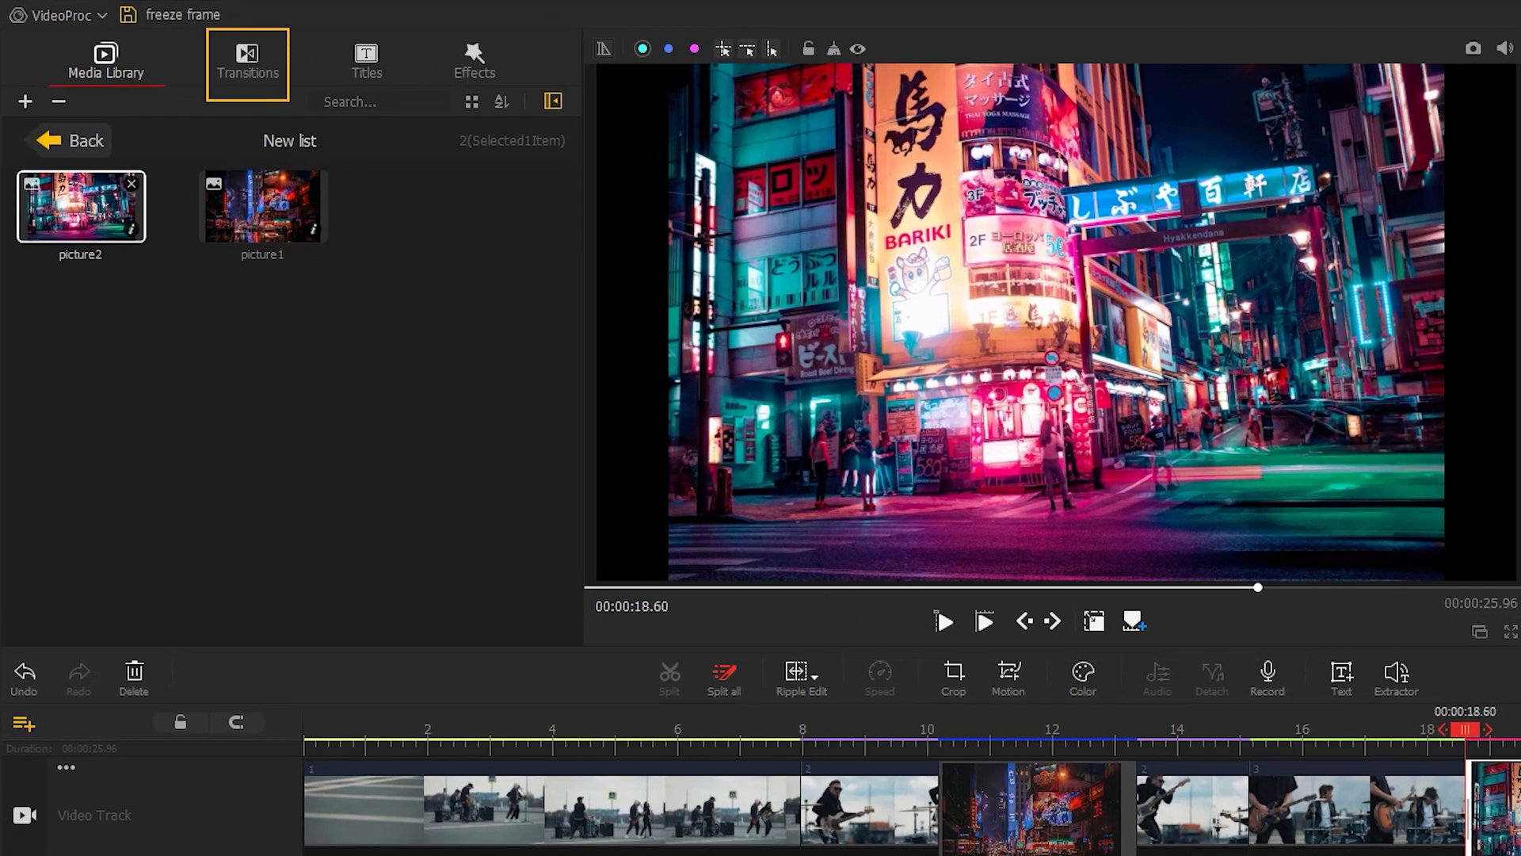
Step: Add a Glitch Memories transition between clips 1 and 2, shortened to 0.73 seconds
left_click(278, 87)
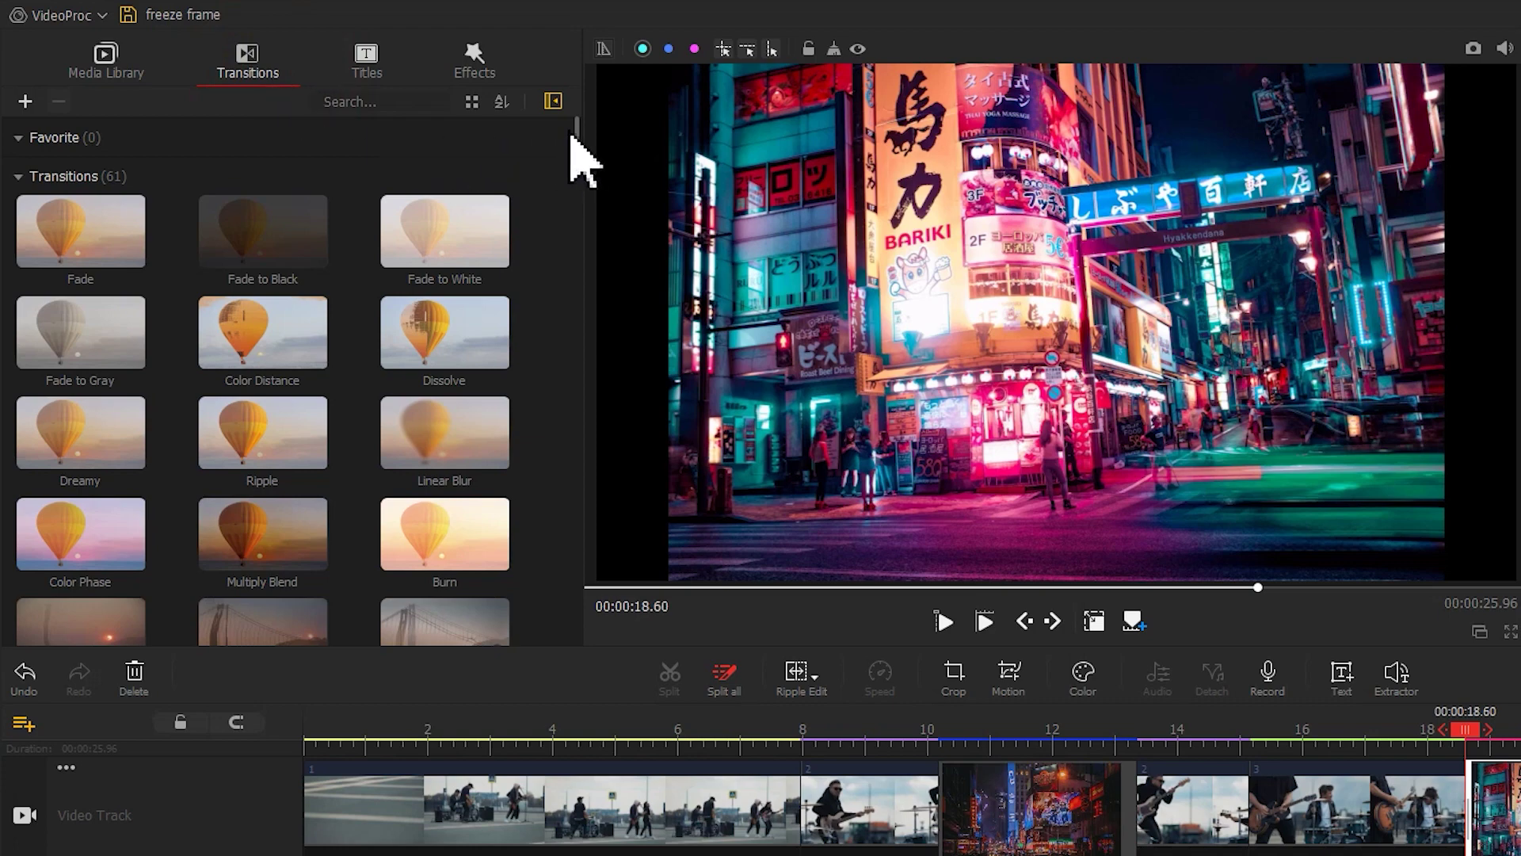
left_click_drag(578, 134, 611, 231)
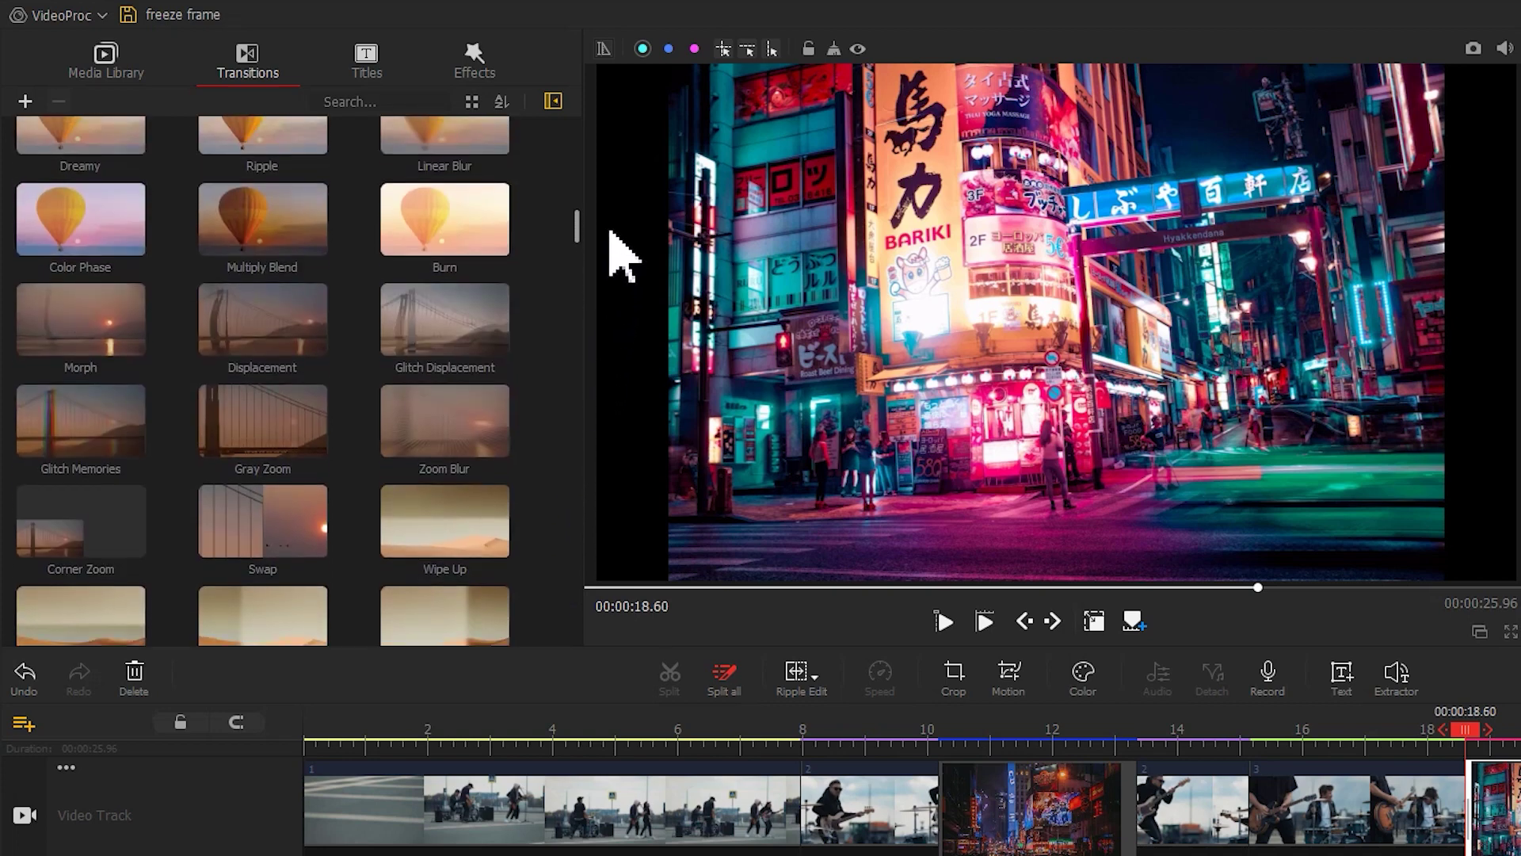
left_click(113, 425)
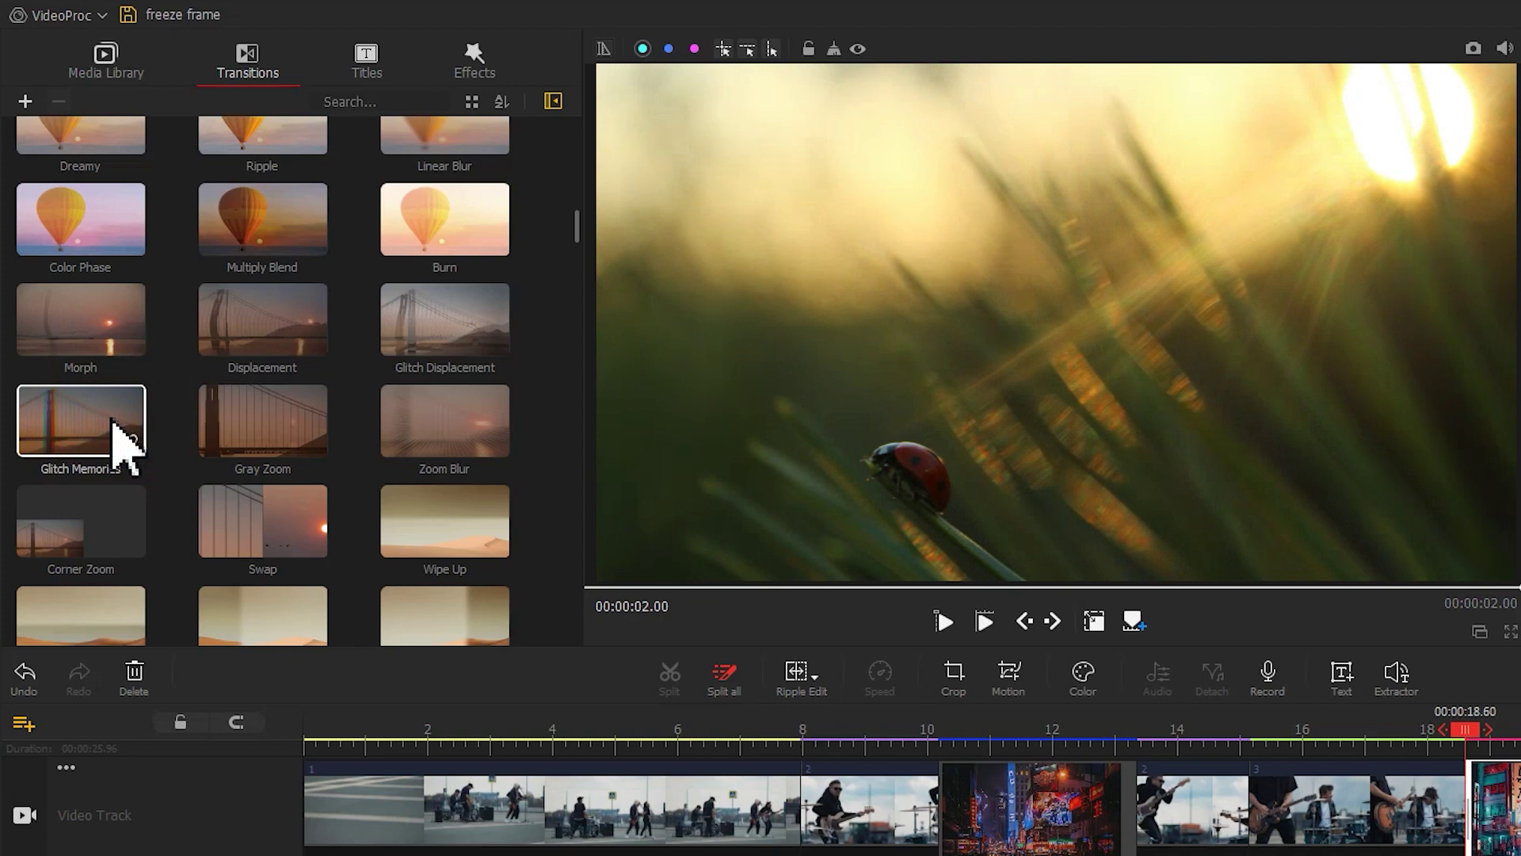
left_click_drag(99, 443, 794, 855)
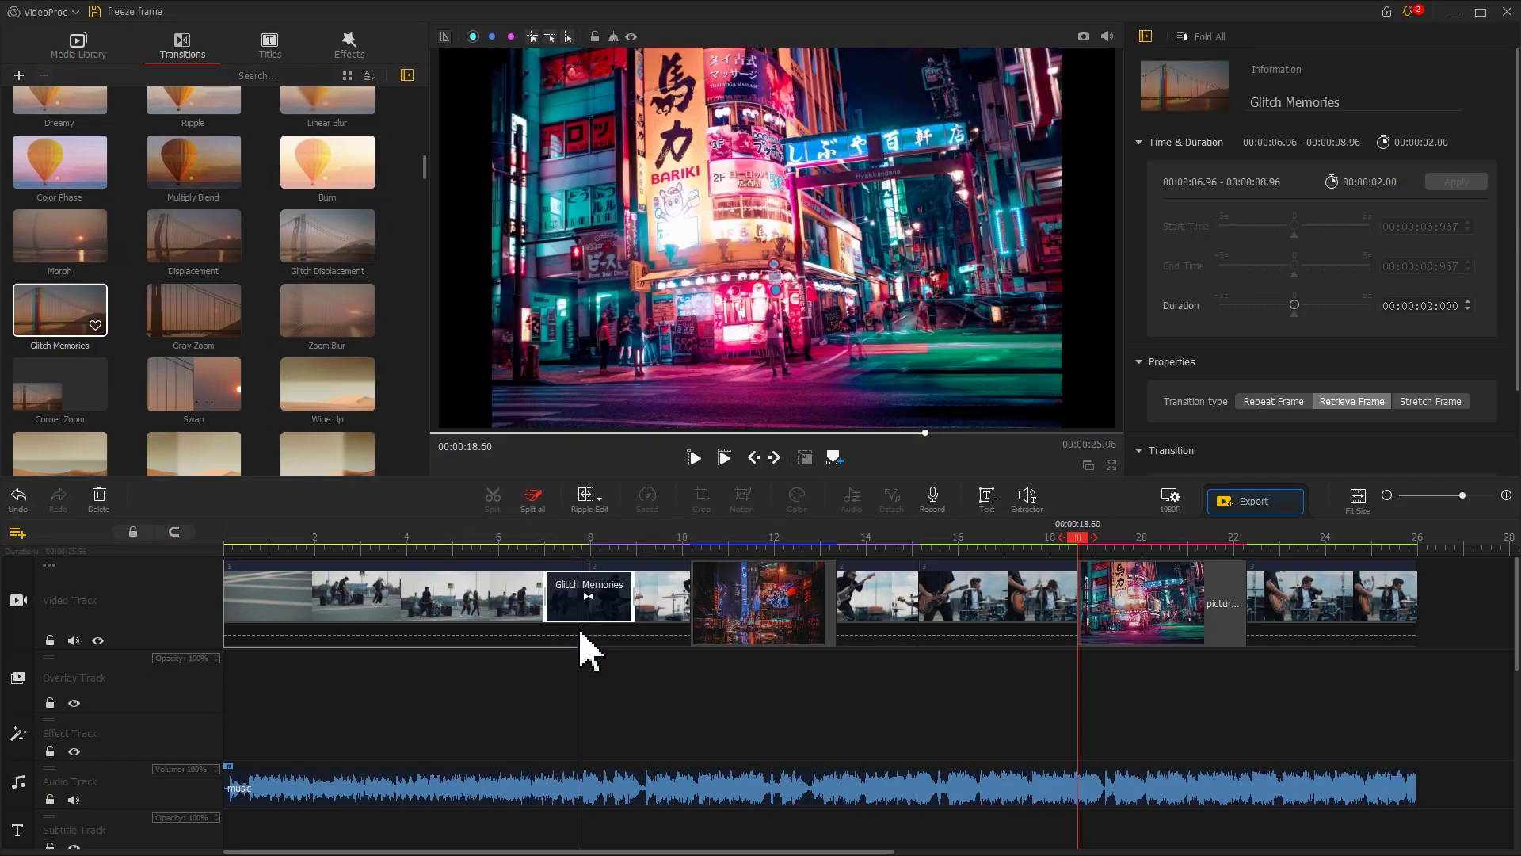
left_click(544, 600)
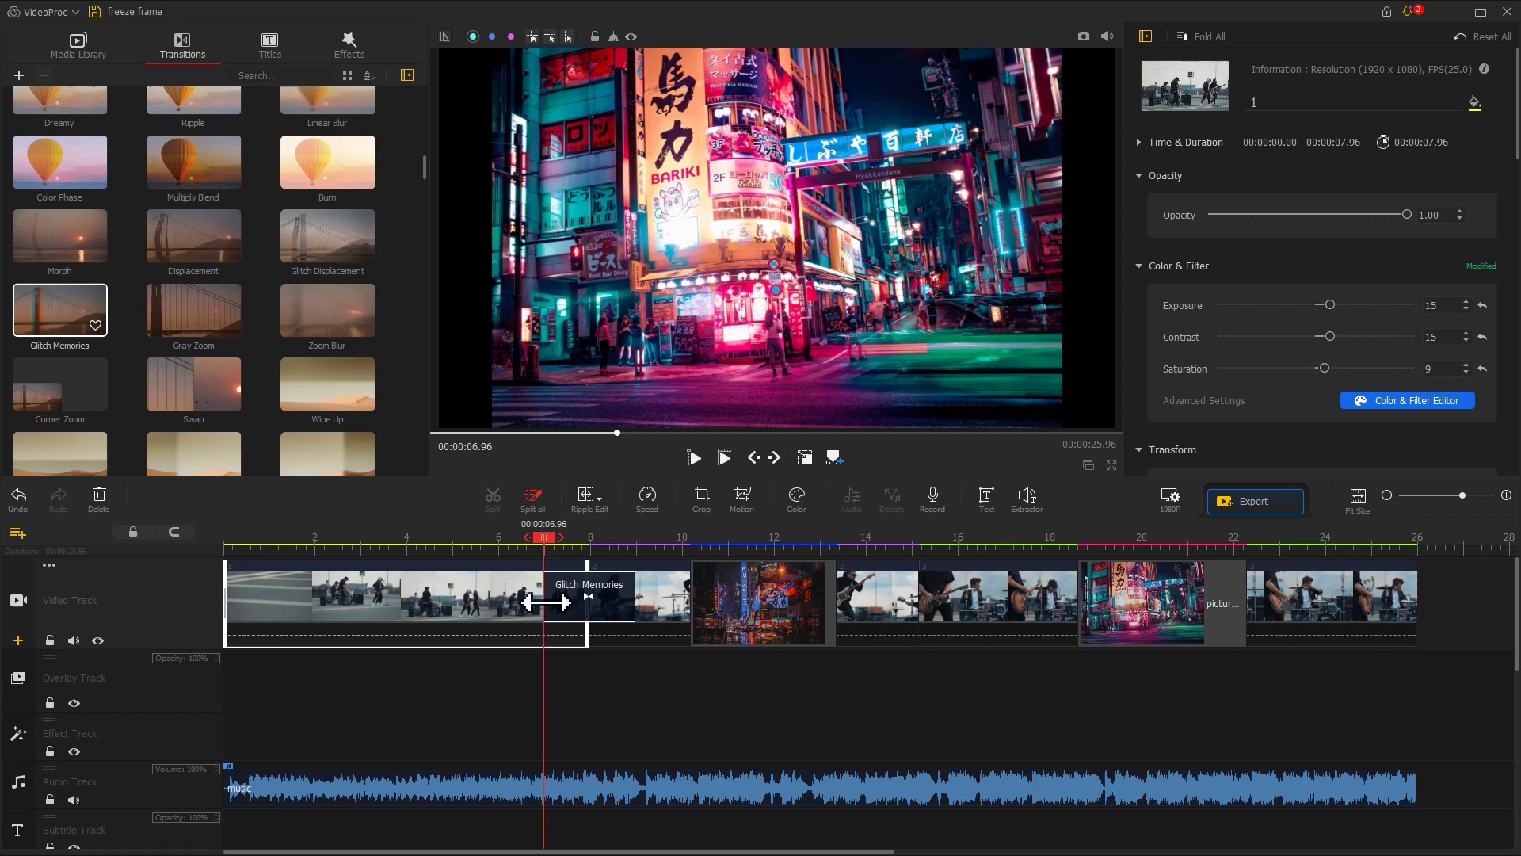
left_click(544, 597)
left_click_drag(572, 600, 577, 604)
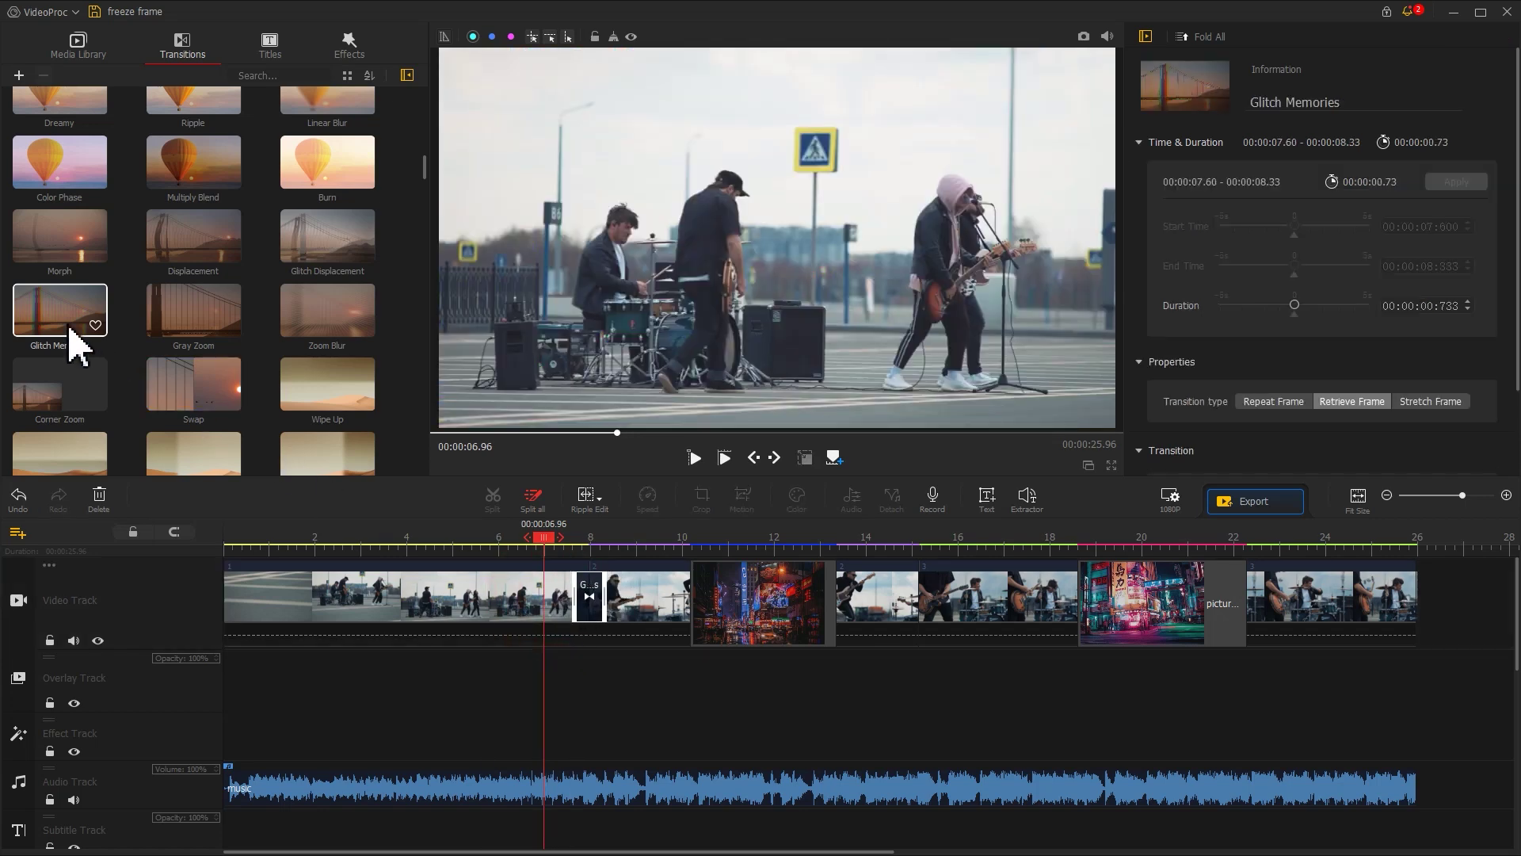
Step: Add Glitch Memories before the neon clip and between clips 2 and 3, trimming one to 0.86 s
left_click_drag(74, 323, 689, 621)
left_click(664, 601)
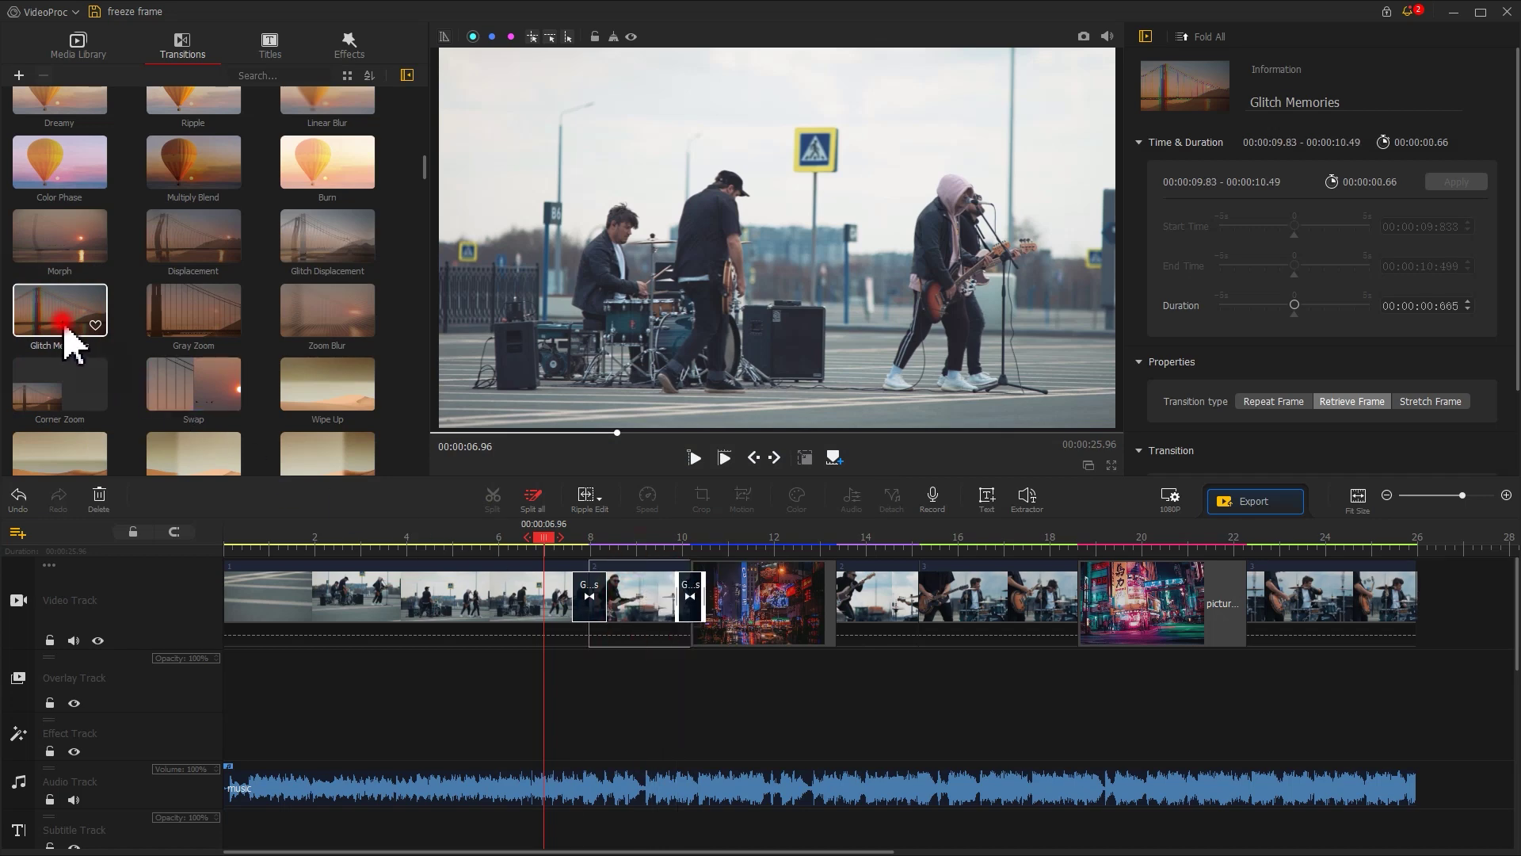
left_click_drag(68, 341, 910, 618)
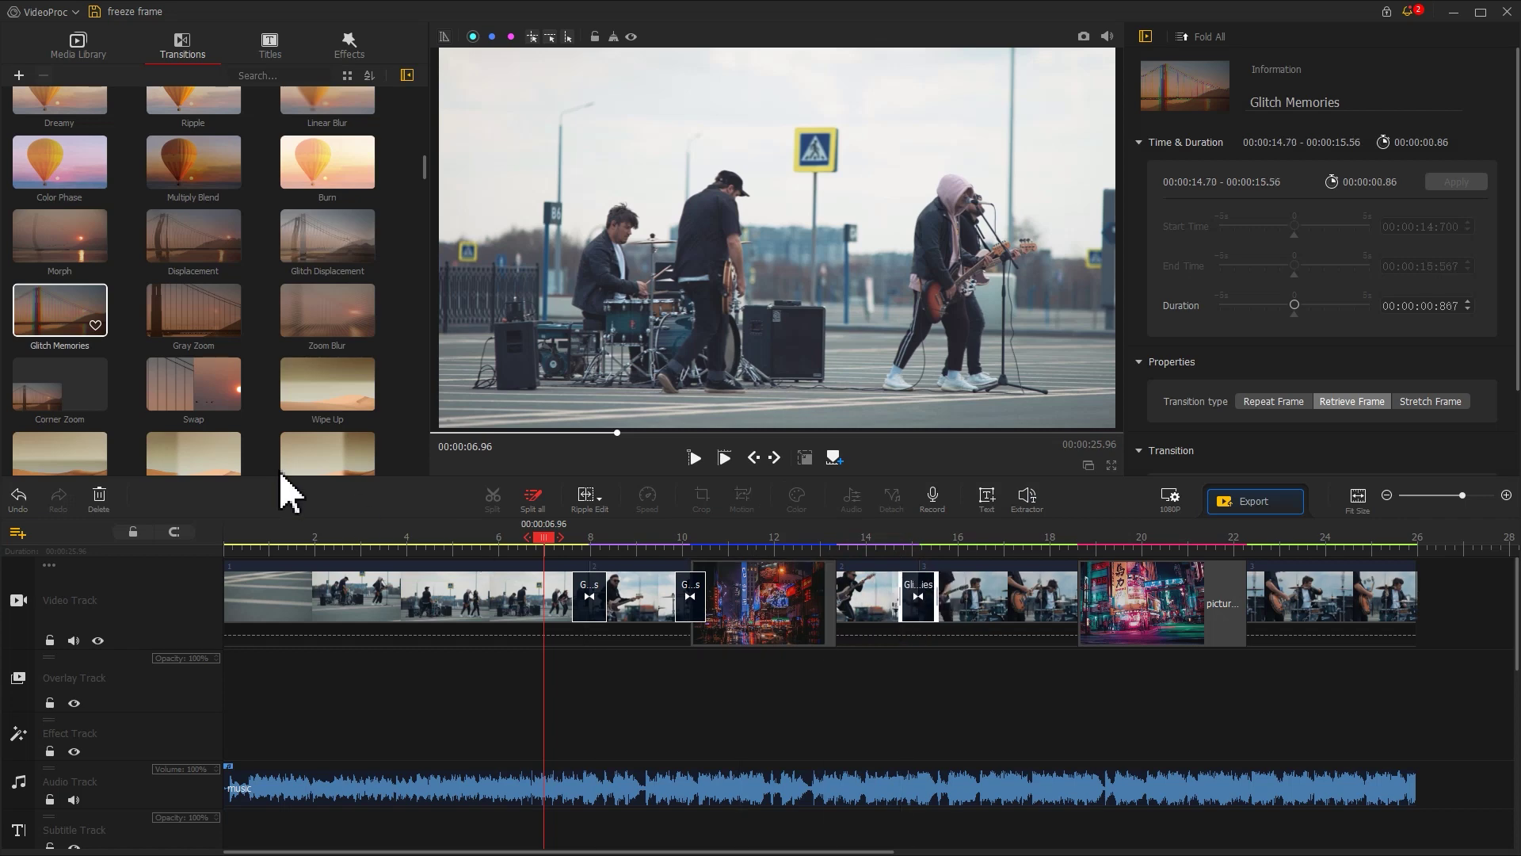
left_click_drag(58, 323, 1067, 604)
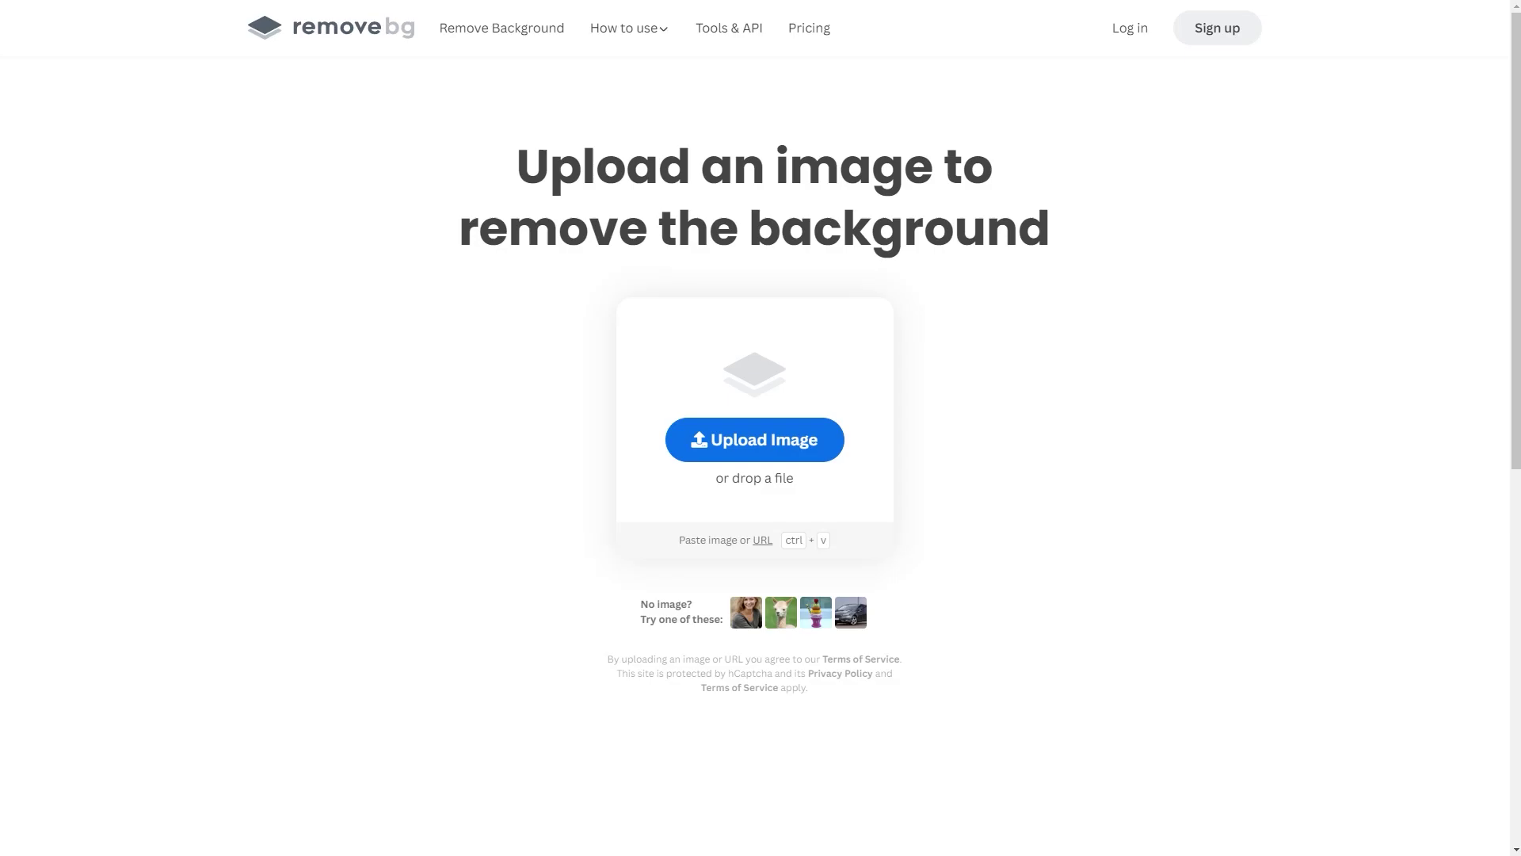
Step: Upload the guitarist freeze frame to remove.bg and download the background-free PNG
left_click_drag(501, 415, 547, 511)
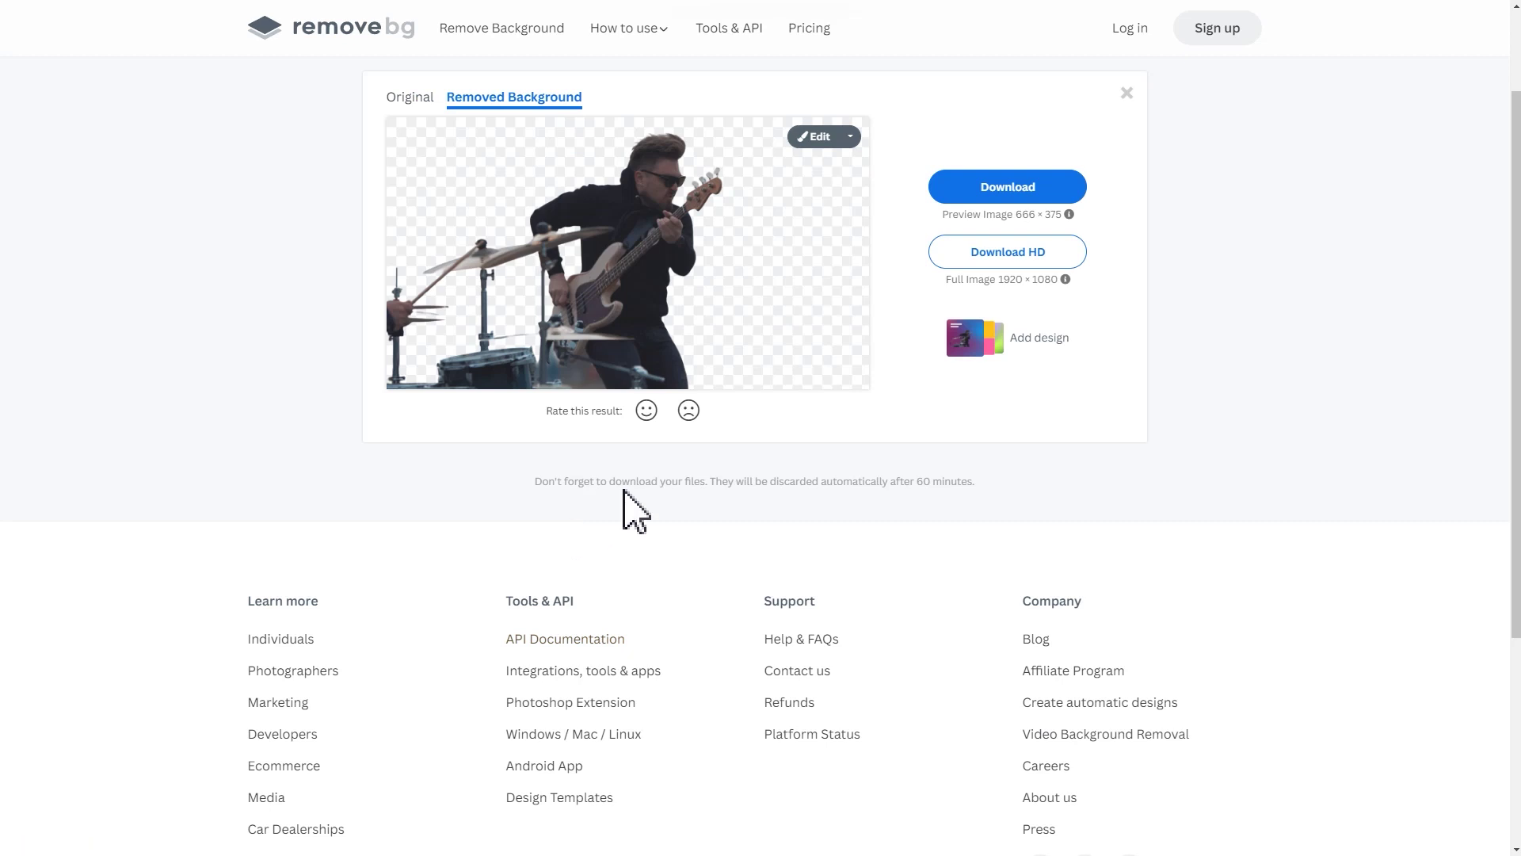
left_click(951, 190)
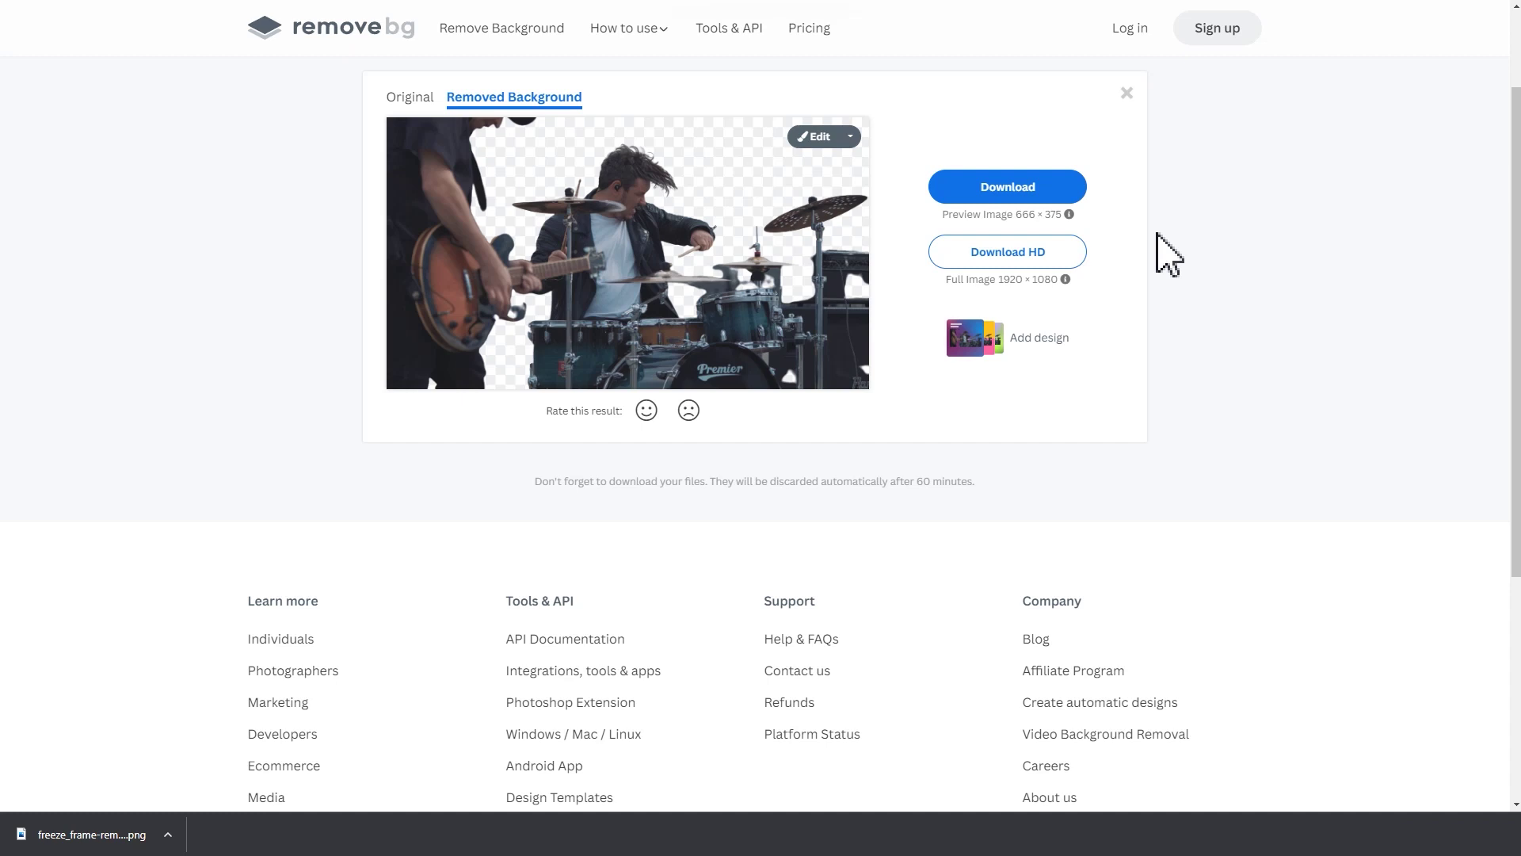
Step: Erase the guitarist from the drummer cut-out with an enlarged eraser brush
left_click(824, 140)
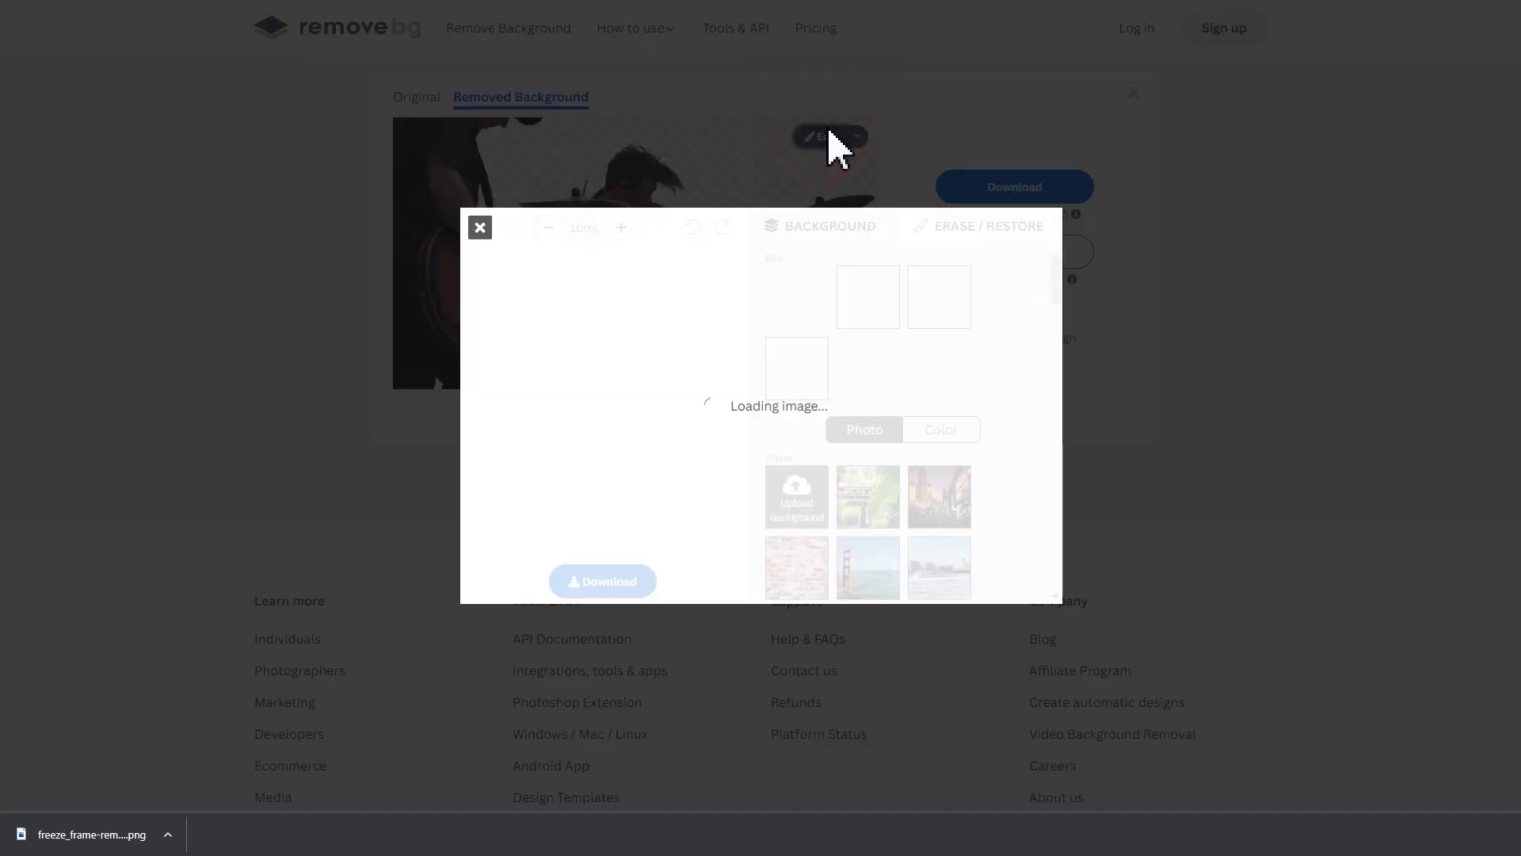
left_click(1141, 228)
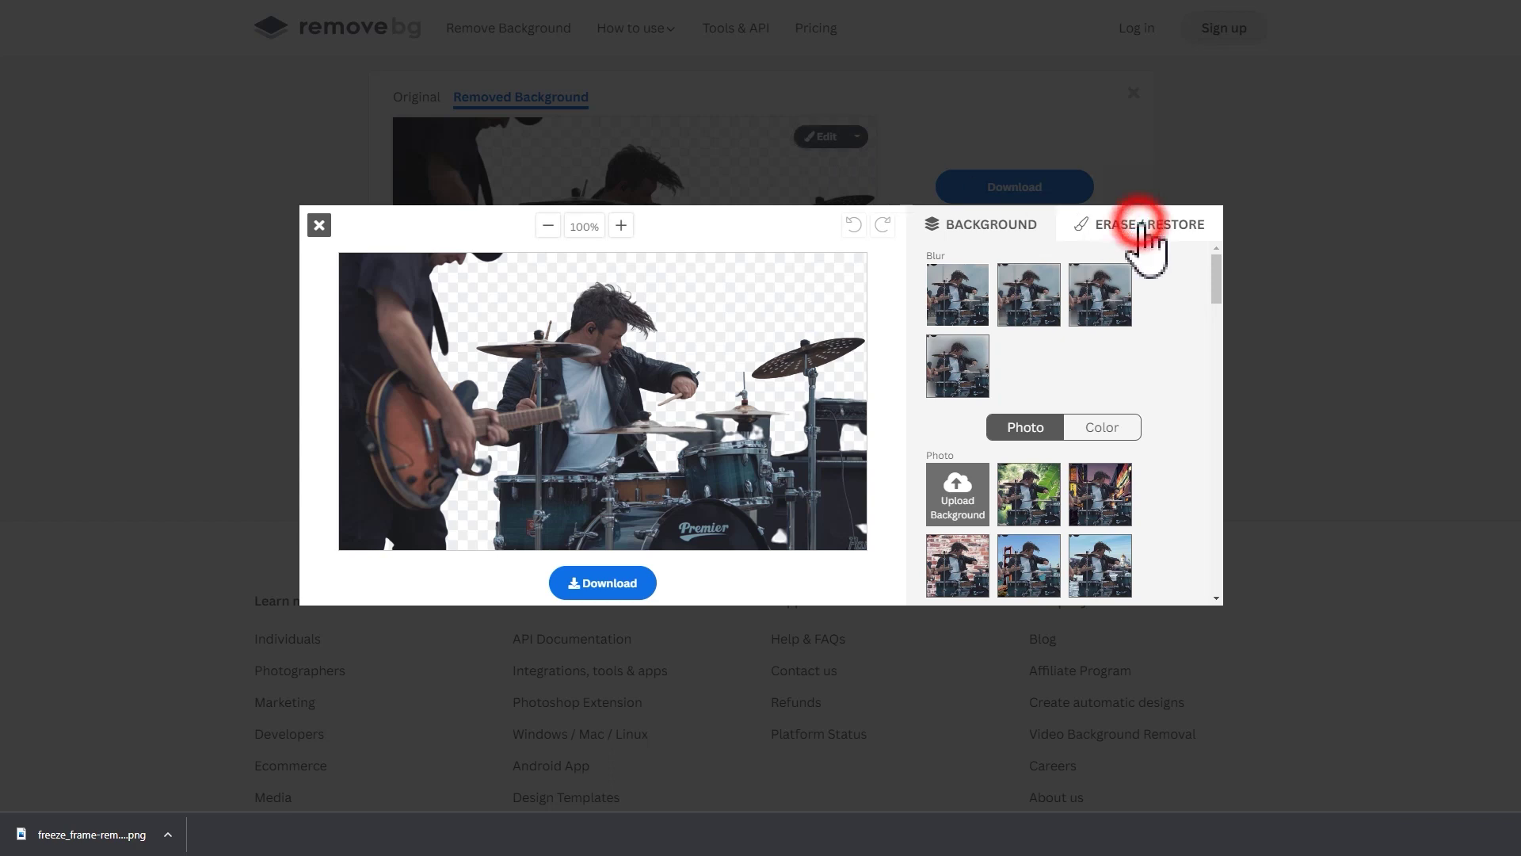
left_click_drag(1022, 317, 1117, 321)
left_click_drag(432, 273, 359, 313)
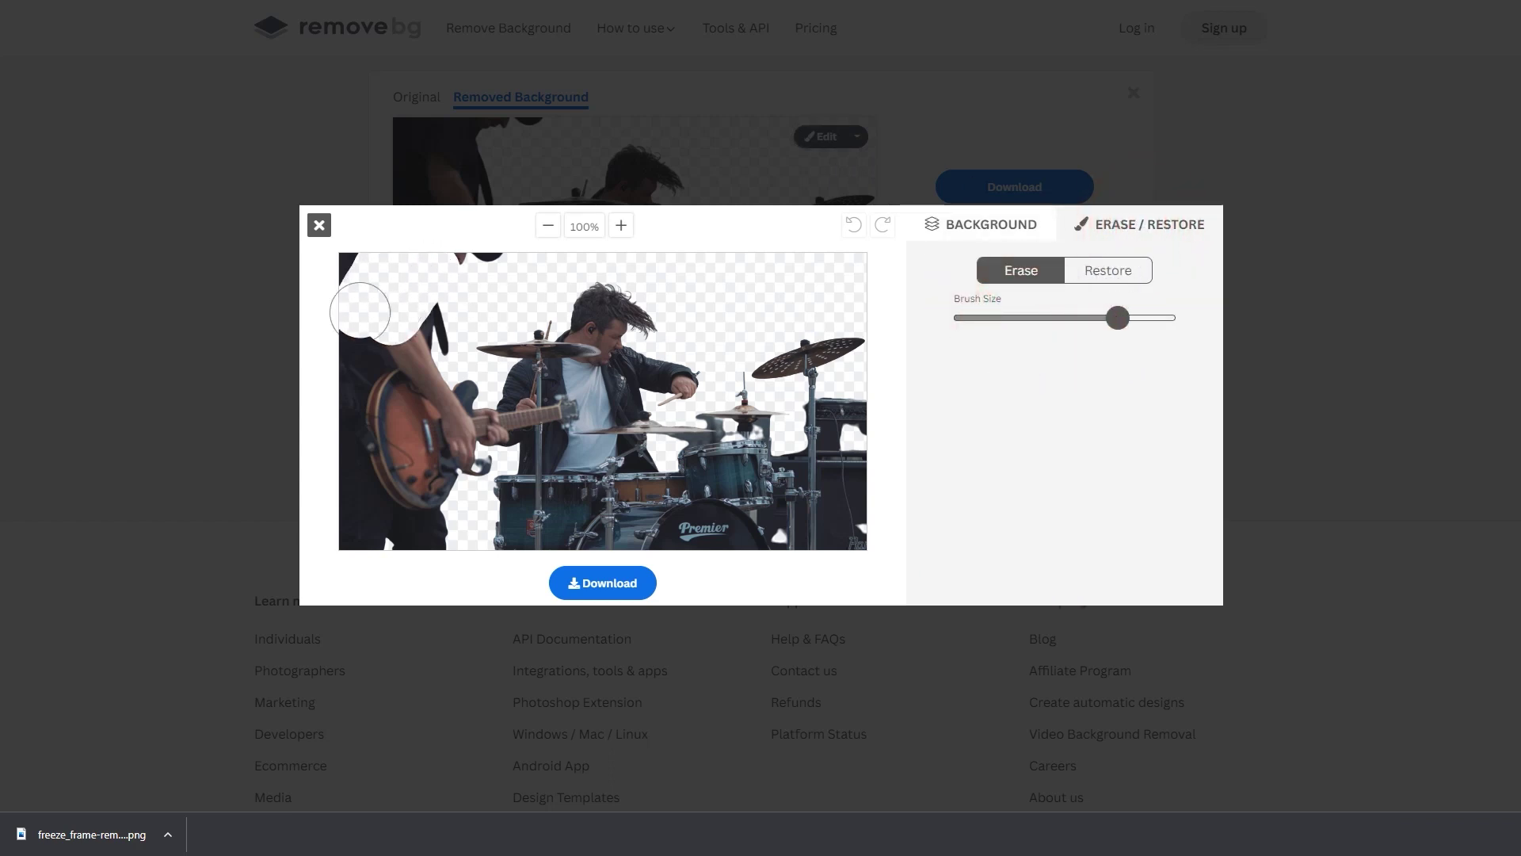
mouse_move(476, 265)
left_mouse_down()
mouse_move(426, 319)
mouse_move(421, 416)
mouse_move(410, 336)
mouse_move(348, 336)
mouse_move(367, 550)
mouse_move(451, 522)
left_mouse_up()
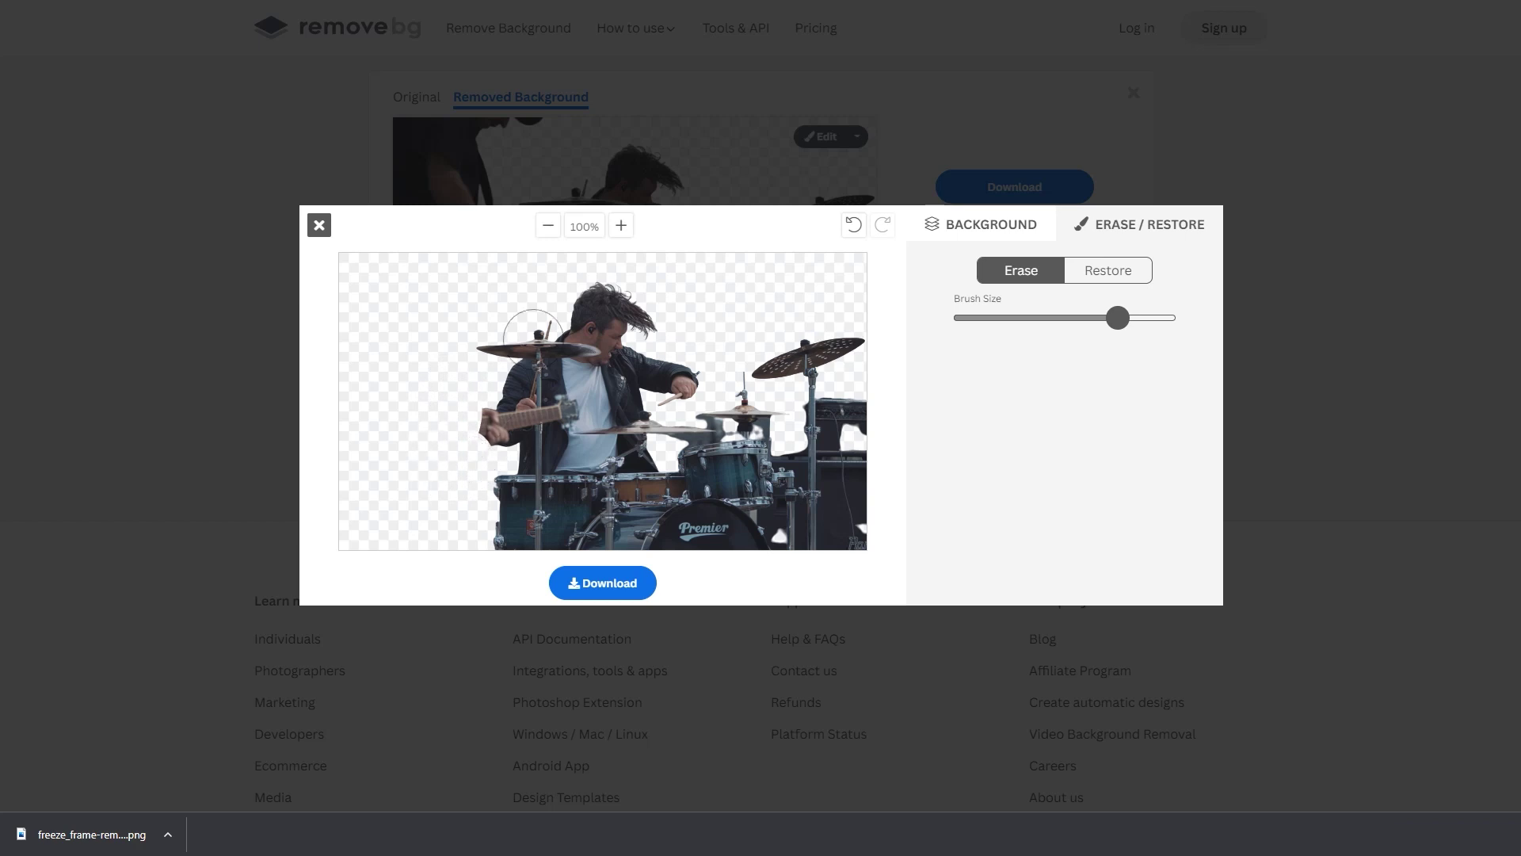
Step: Zoom in to clean leftover guitar pieces with a smaller brush, then download the drummer image
left_click(624, 225)
left_click(624, 226)
left_click(624, 226)
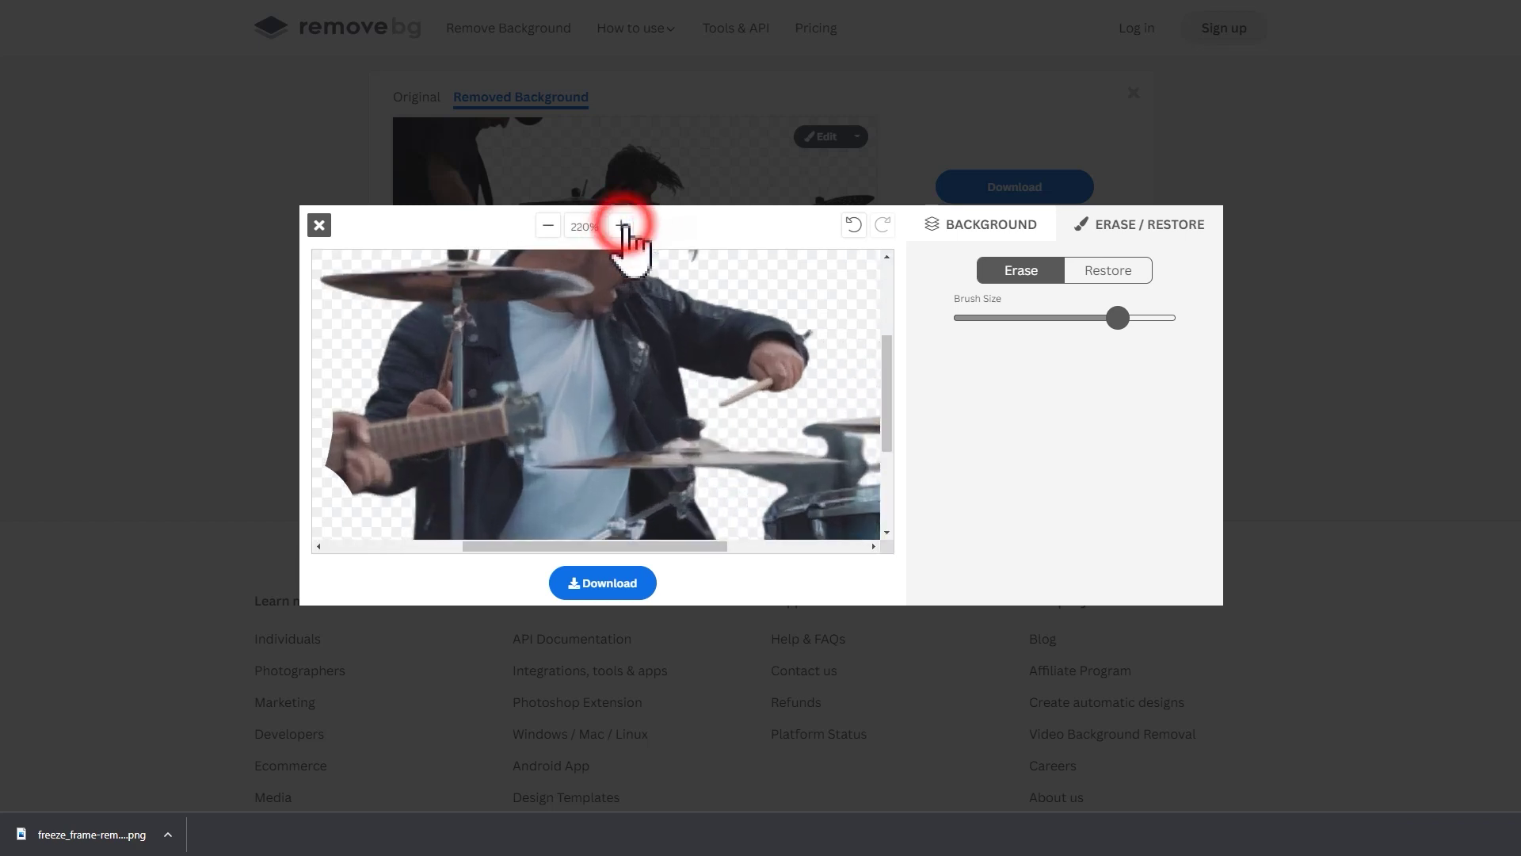
left_click_drag(1116, 317, 1009, 318)
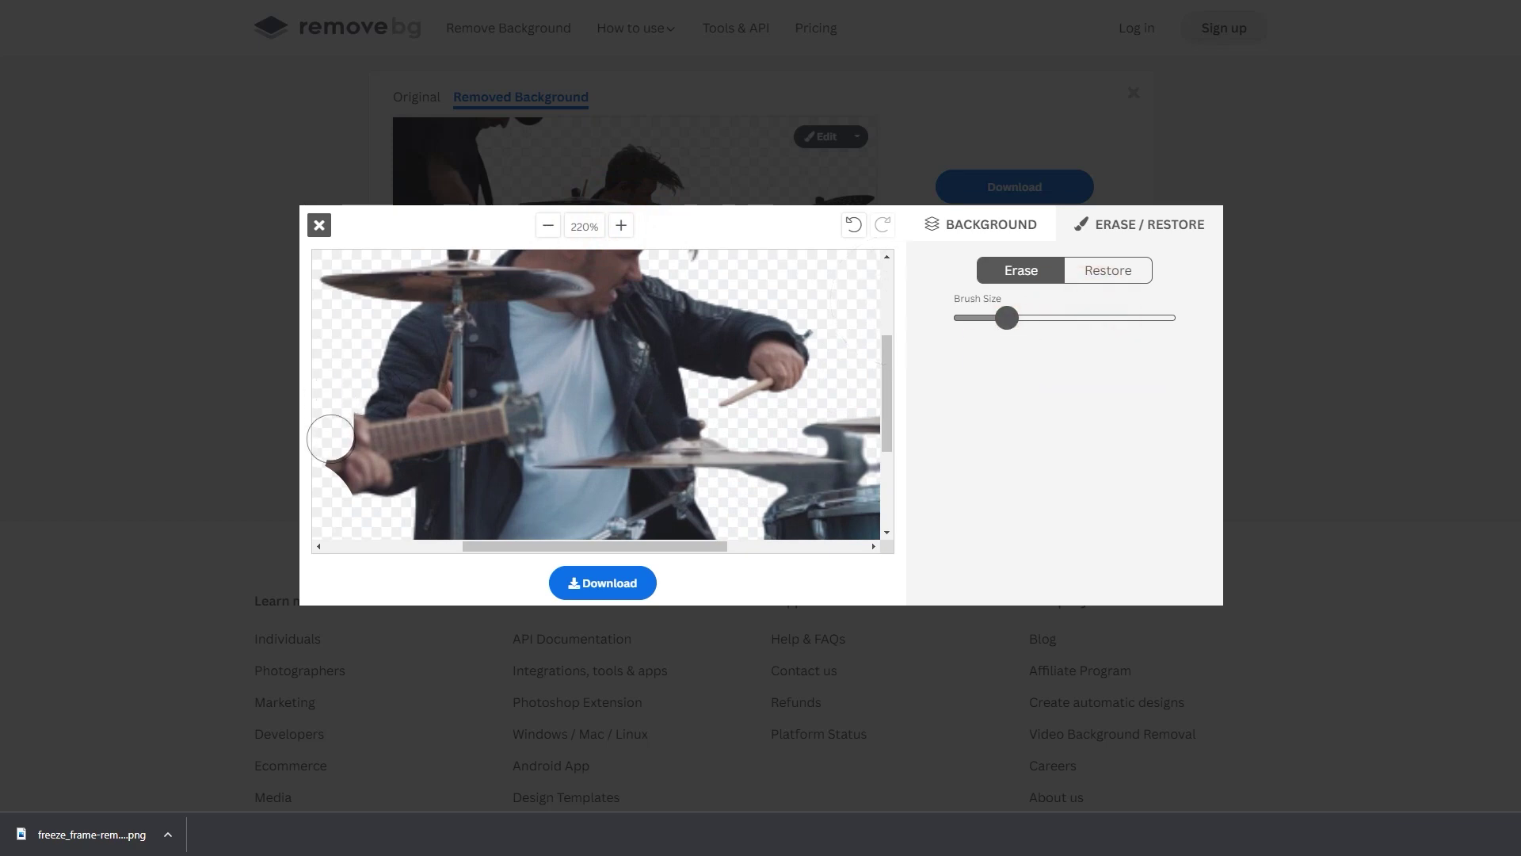
scroll(338, 484, "down", 5)
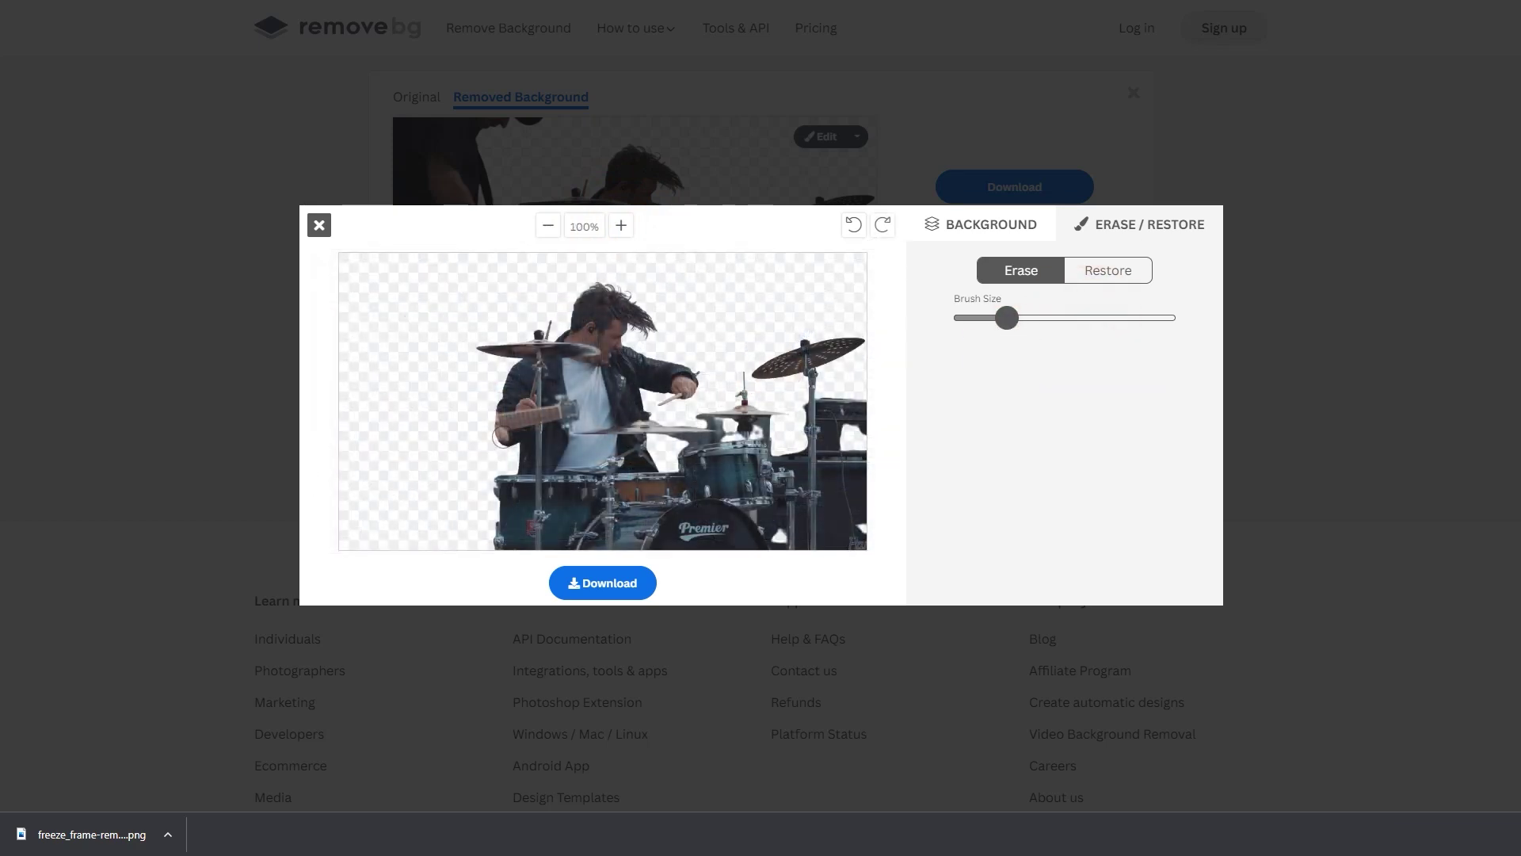
left_click(602, 593)
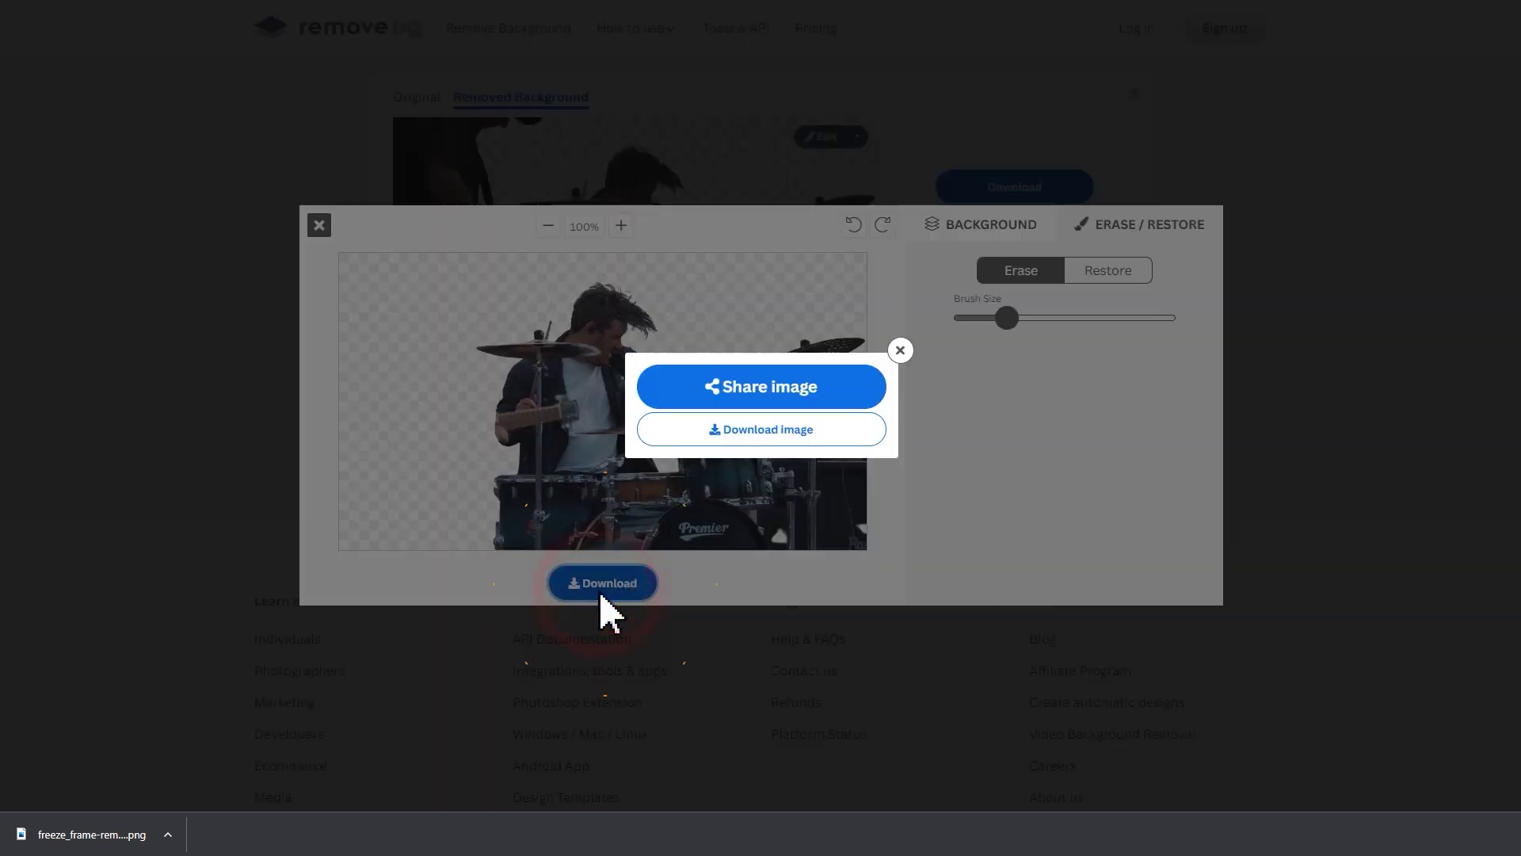
left_click(697, 441)
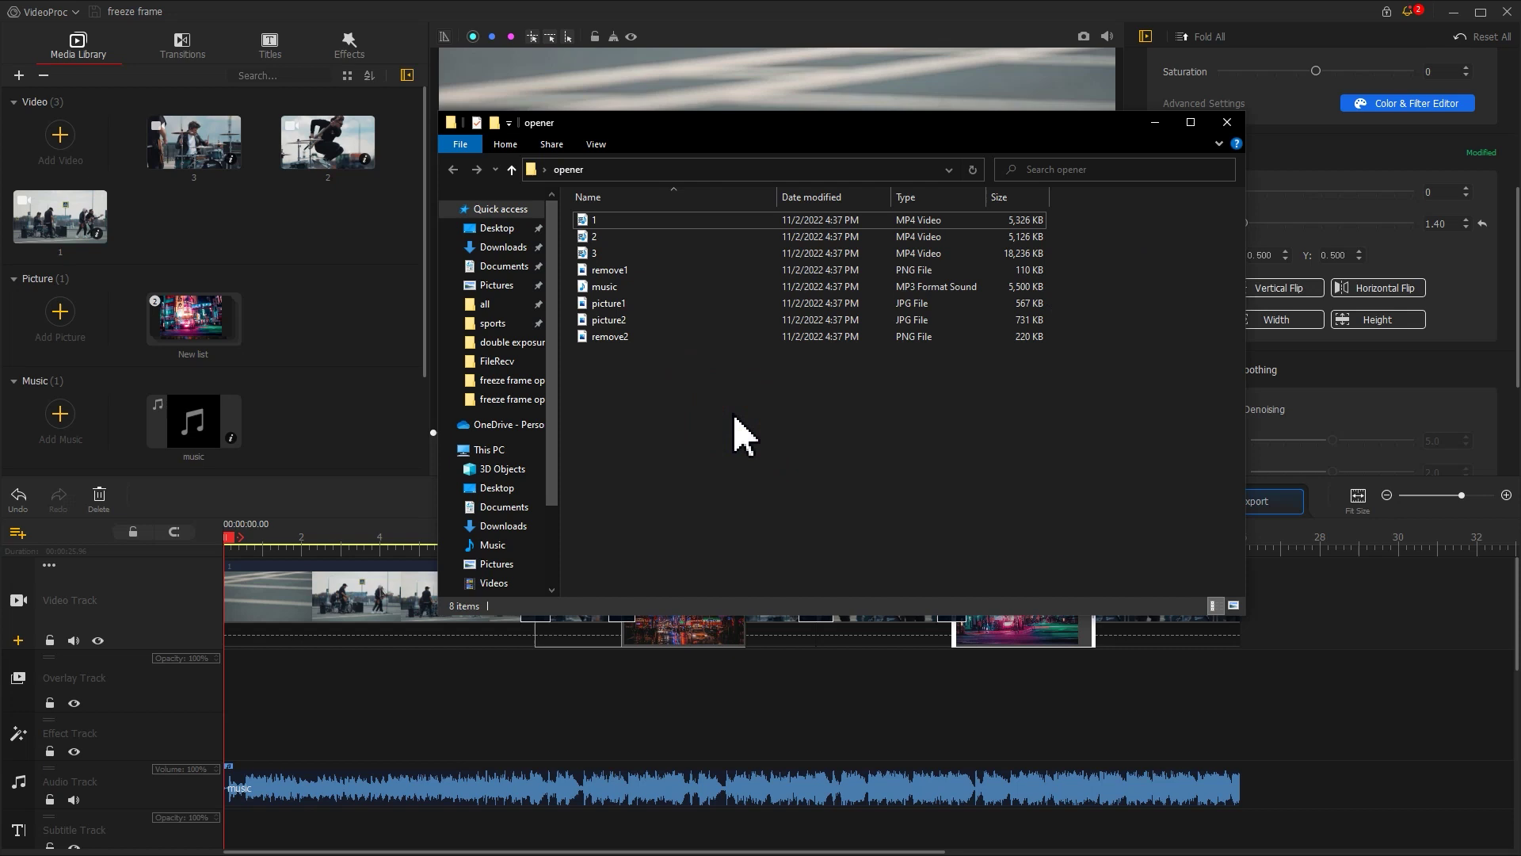
Step: Import the remove1 and remove2 PNGs and put remove1 on the overlay track at 10.16 s
left_click(691, 338)
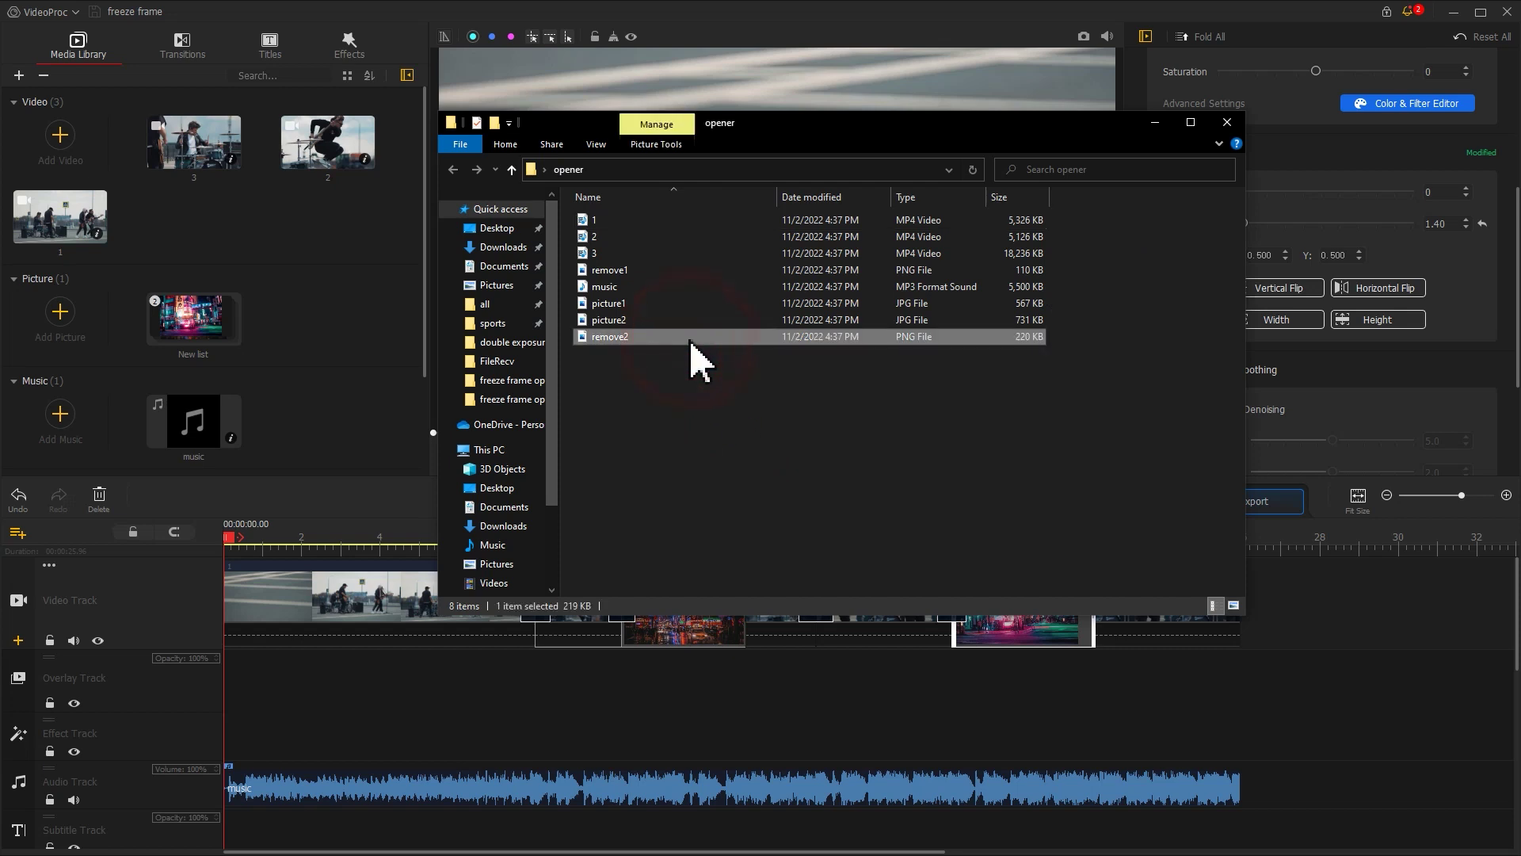
left_click(683, 271, "ctrl")
left_click_drag(683, 271, 382, 272)
double_click(221, 325)
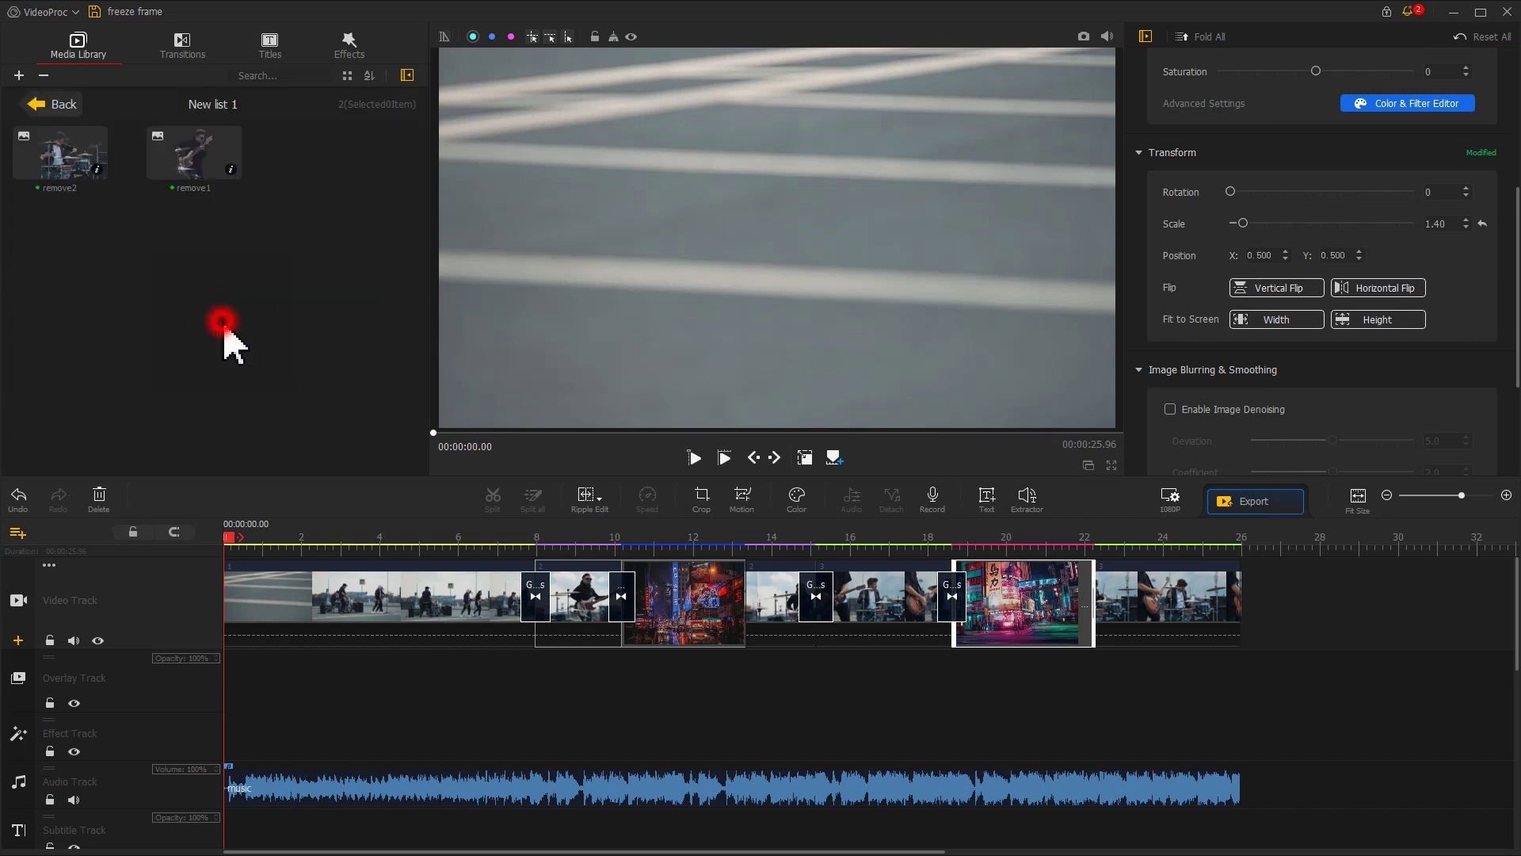
left_click_drag(198, 166, 744, 691)
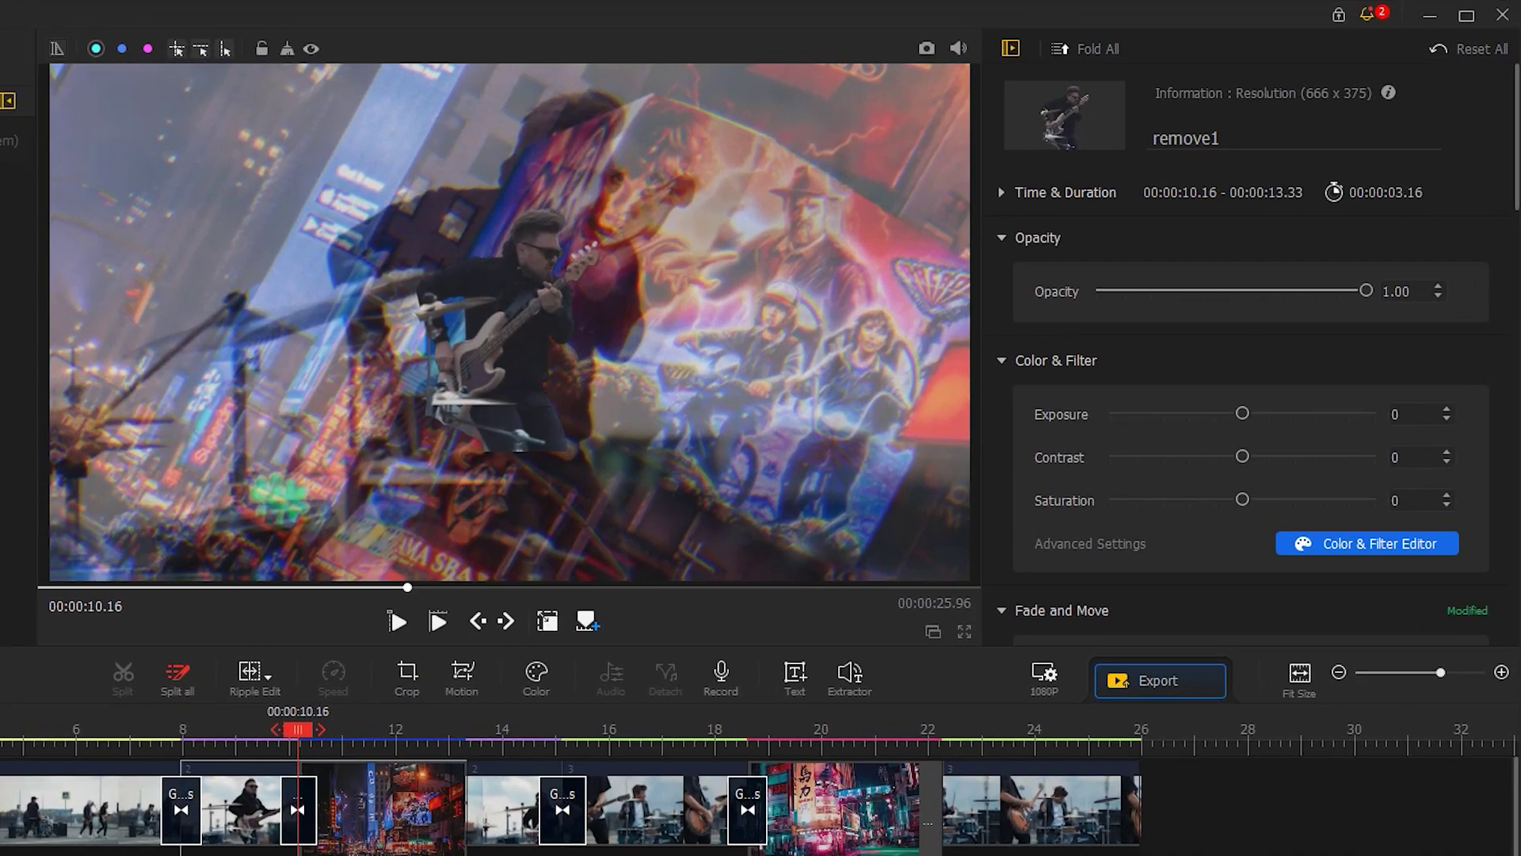
Step: Fit remove1 to frame height, then add remove2 at 18.60 s on the overlay track, also height-fitted
left_click(1514, 103)
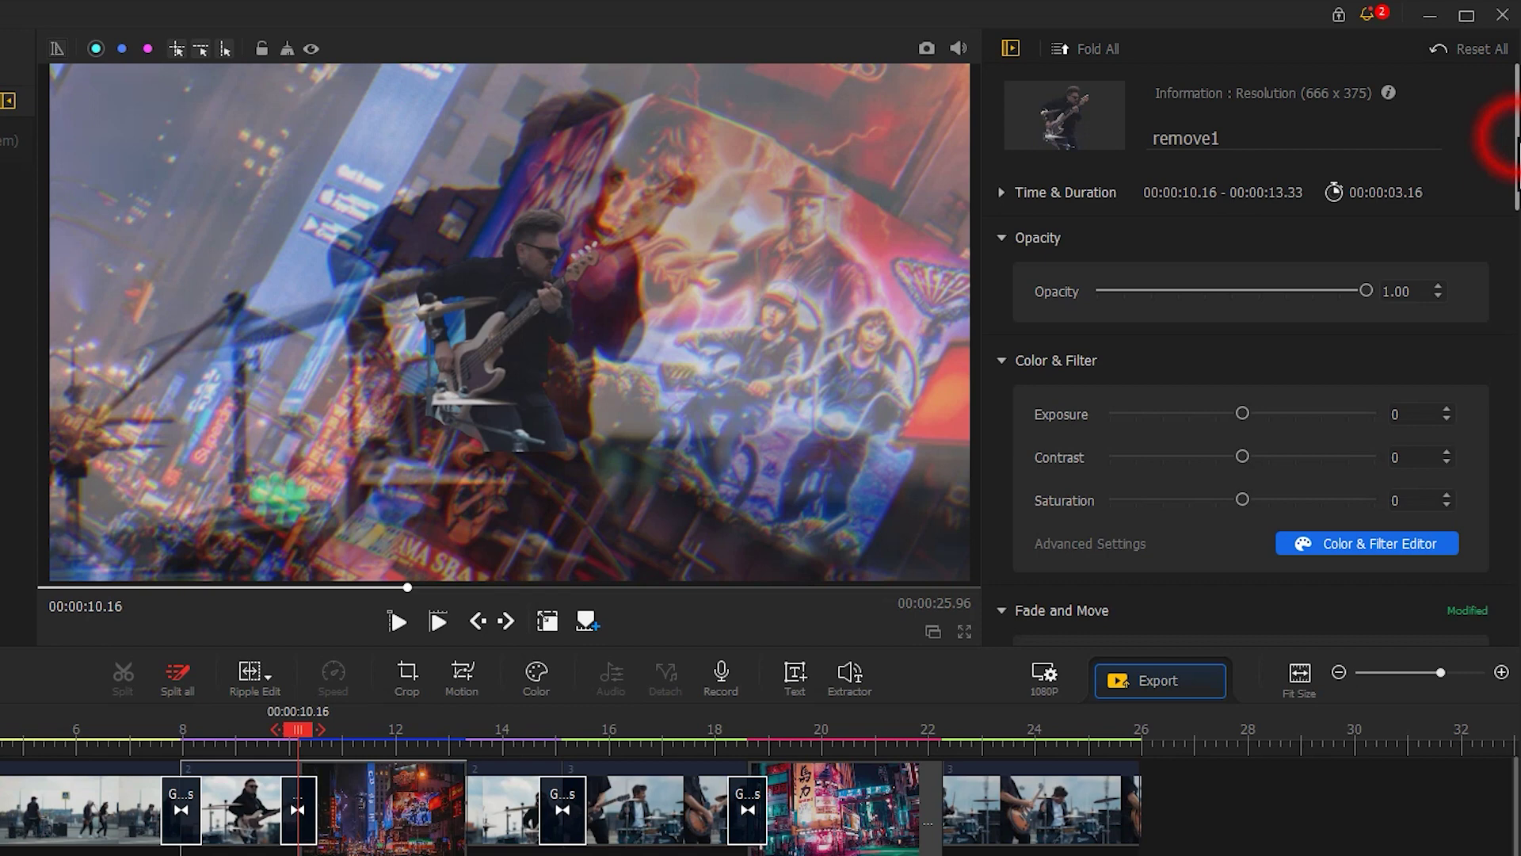
left_click_drag(1515, 119, 1512, 373)
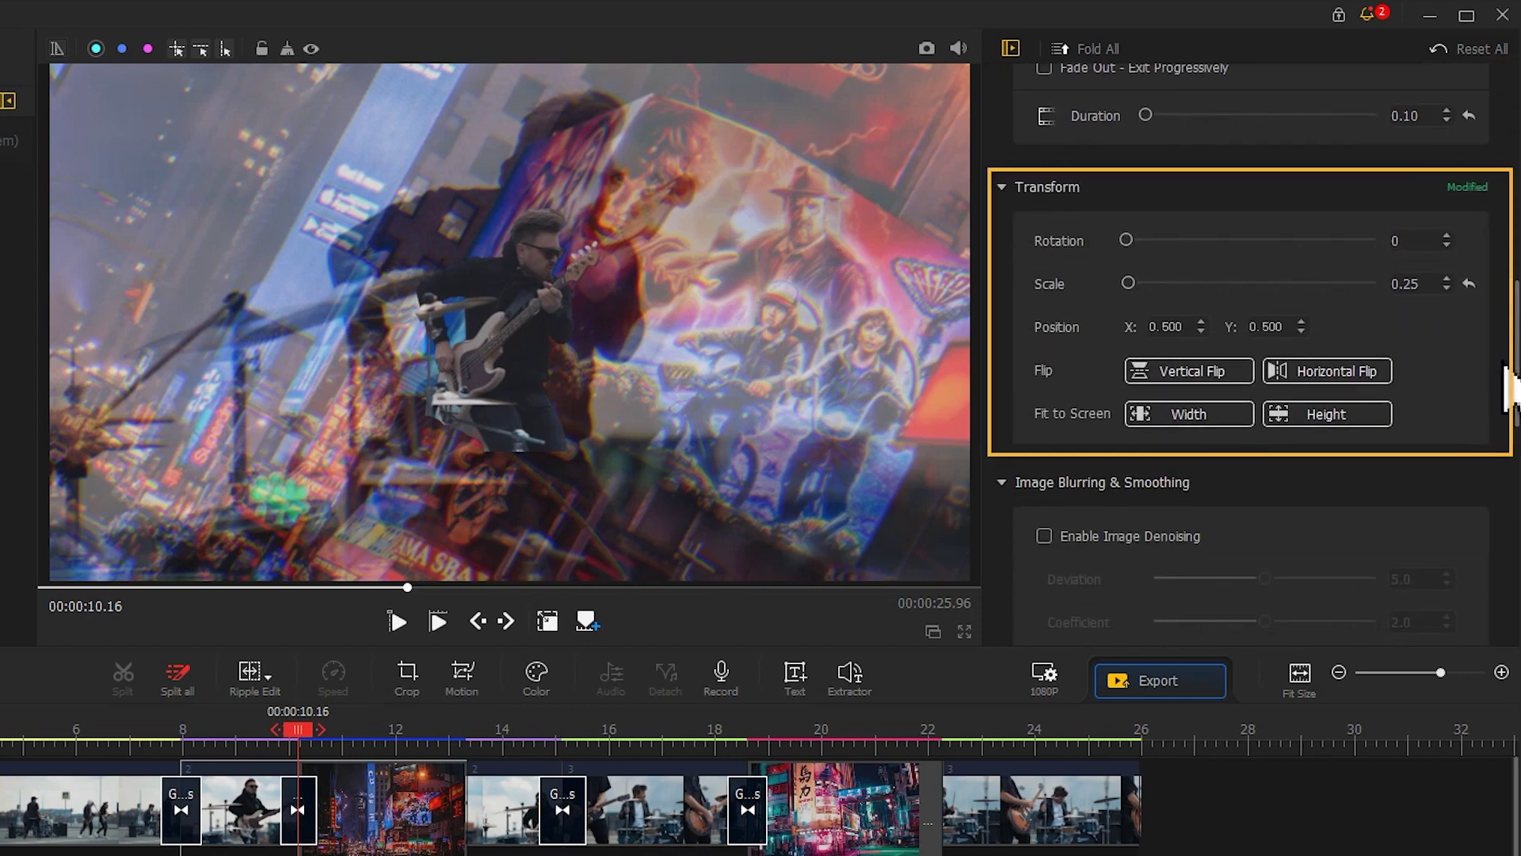
left_click(1351, 420)
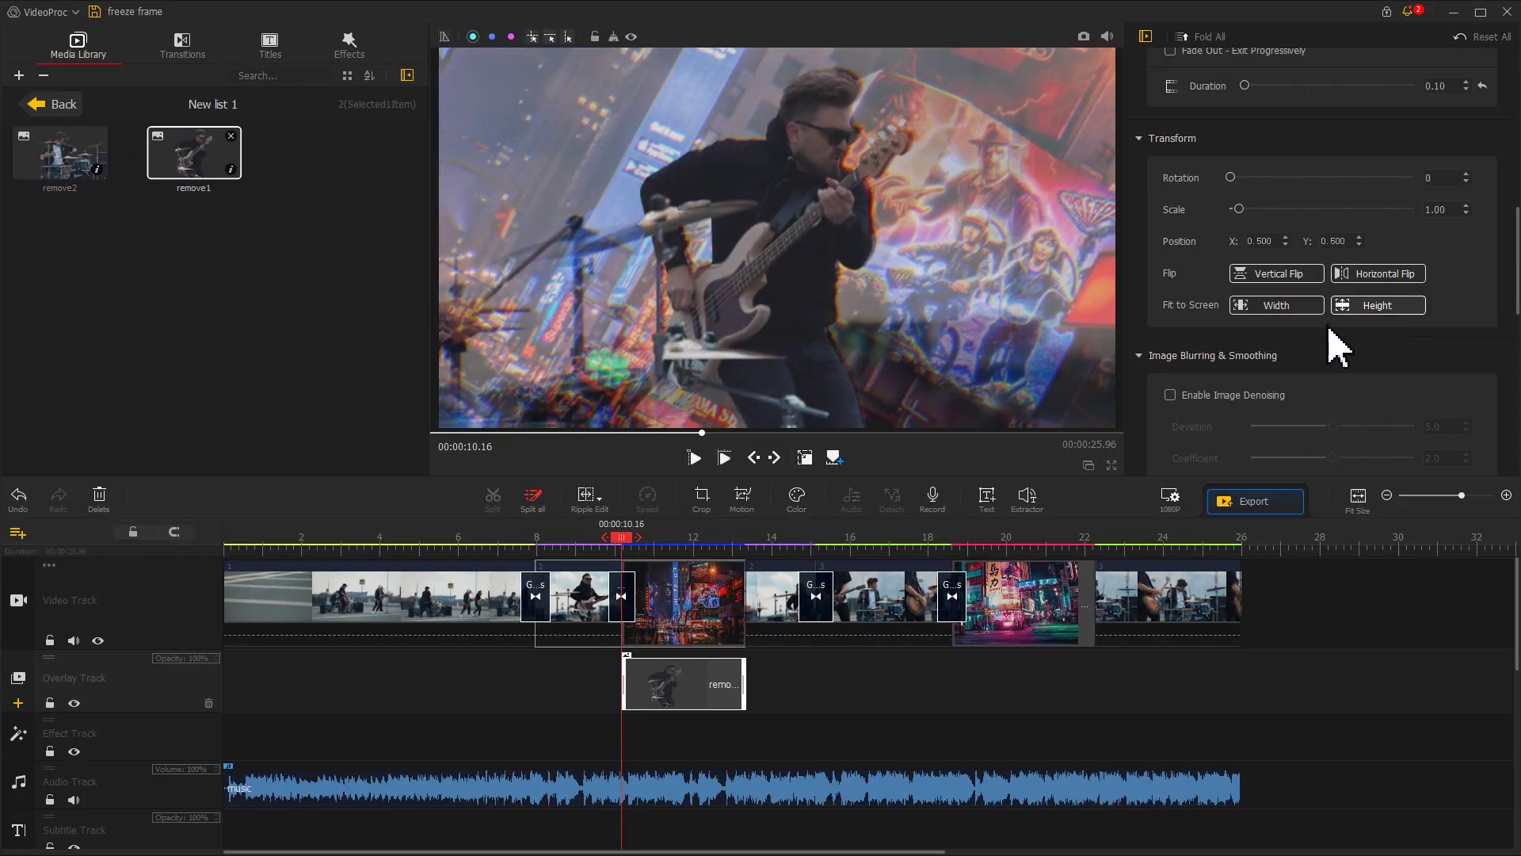
left_click_drag(88, 159, 1096, 681)
left_click(1358, 305)
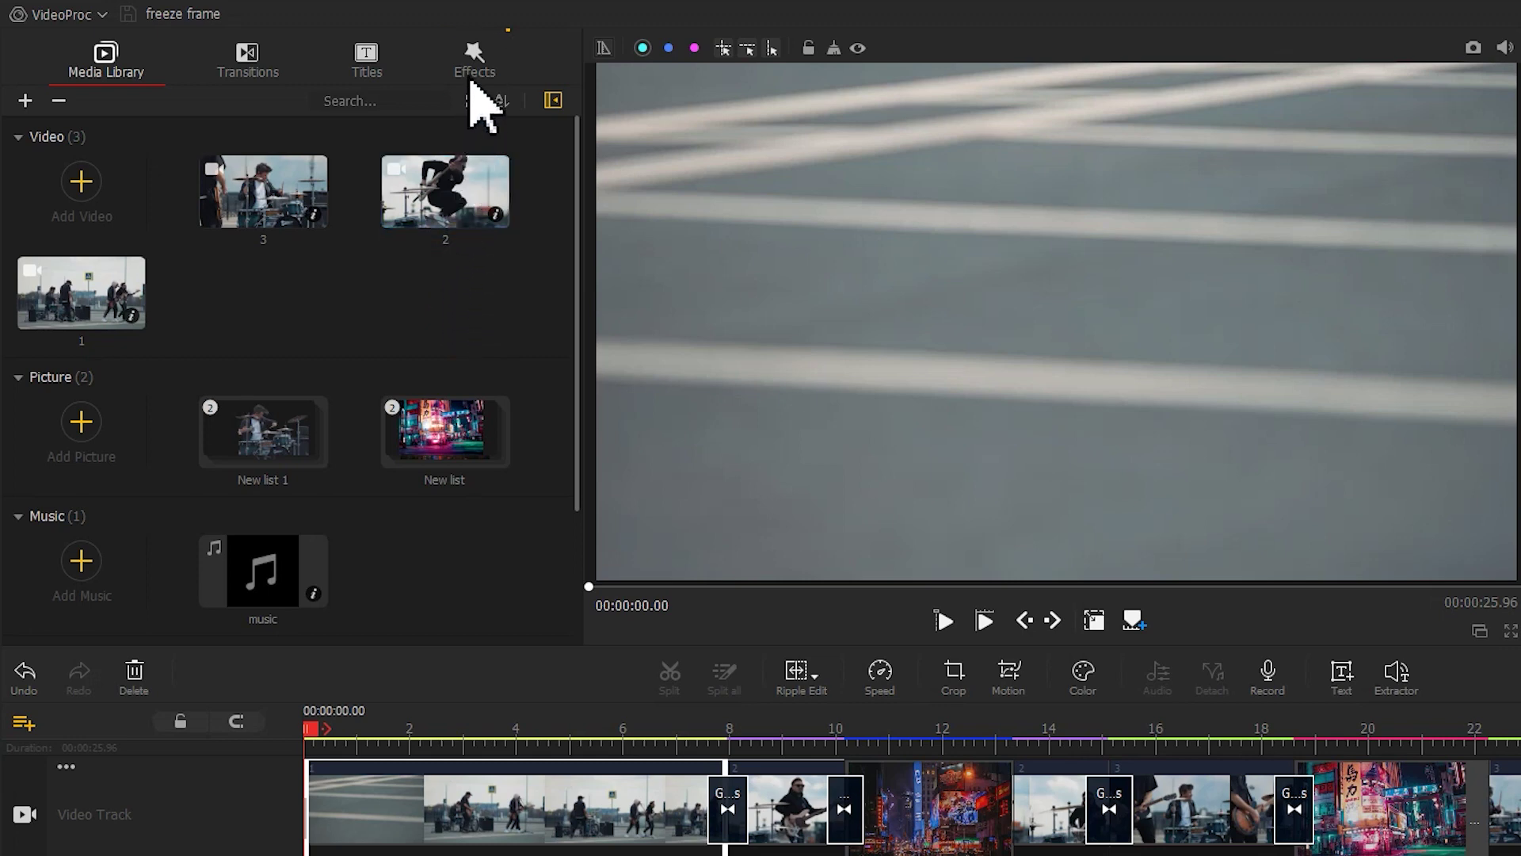
Step: Switch to the Effects library and preview Contrasty, Disturb and Glitch from the effects grid
left_click(472, 77)
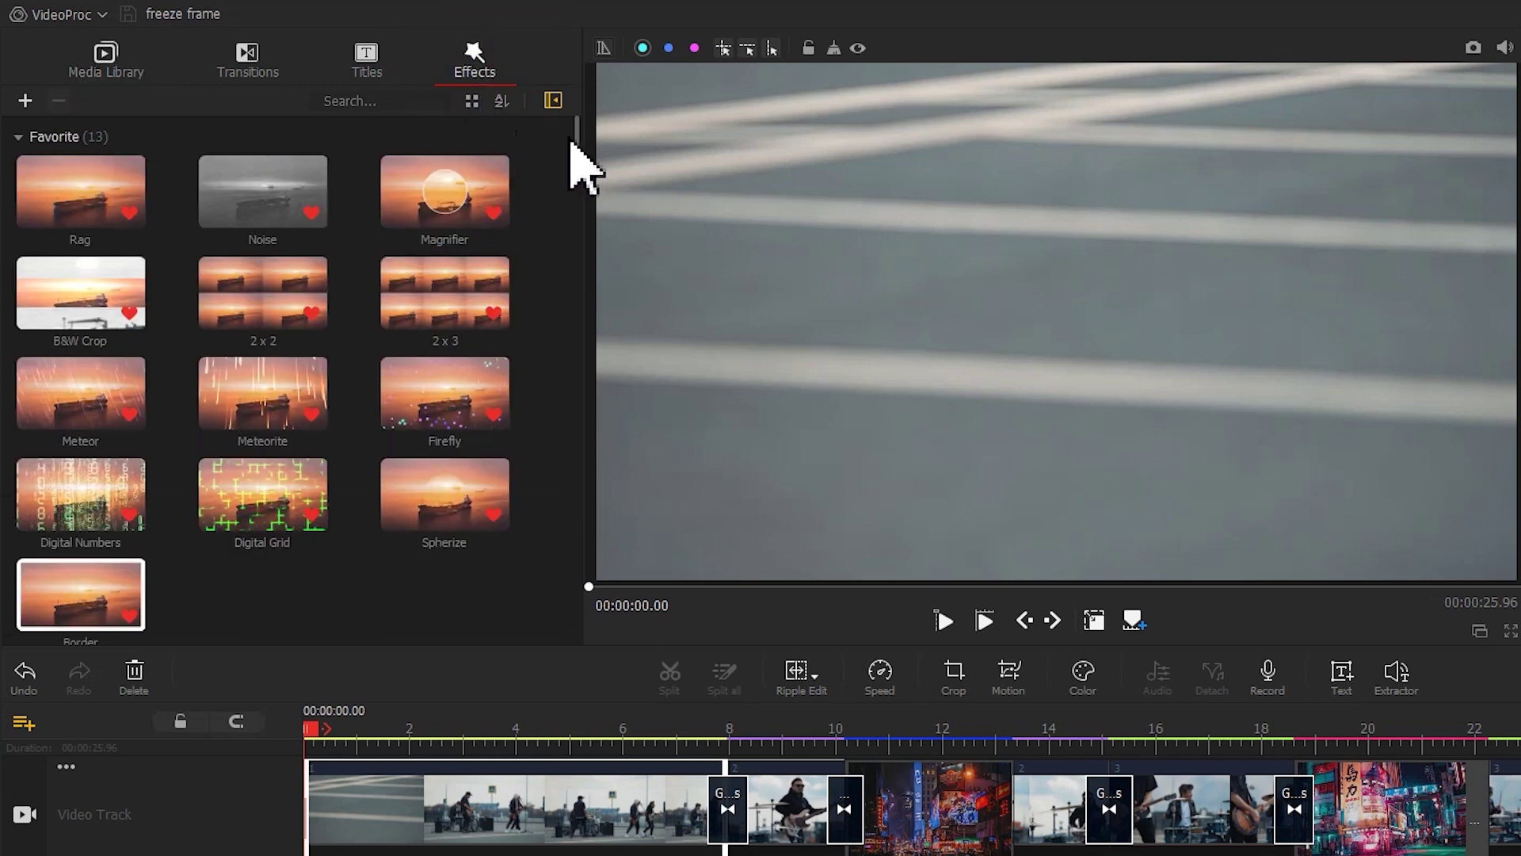
left_click_drag(578, 138, 575, 306)
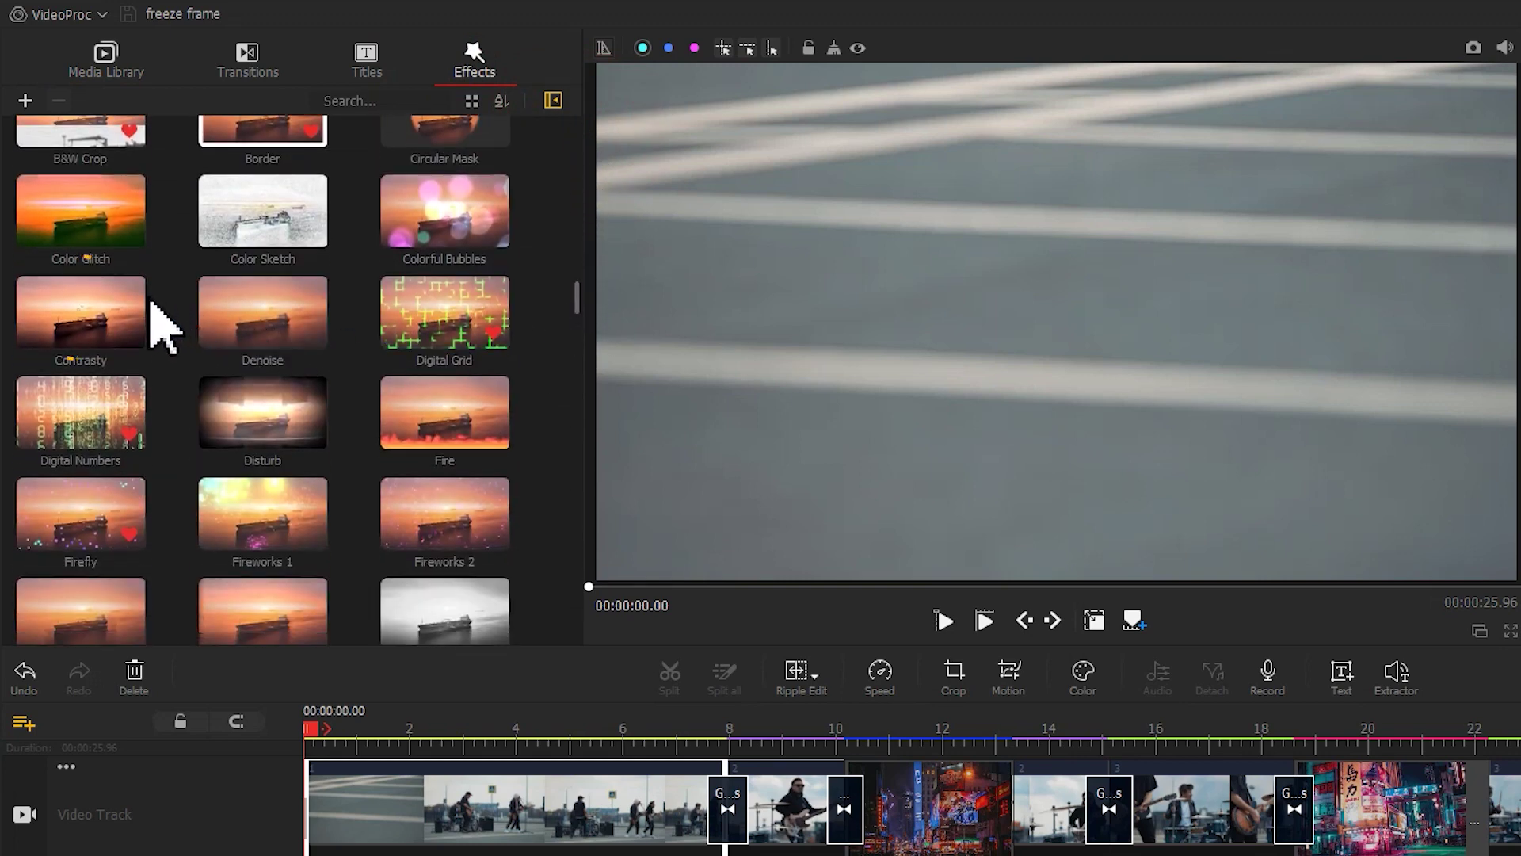
left_click(106, 301)
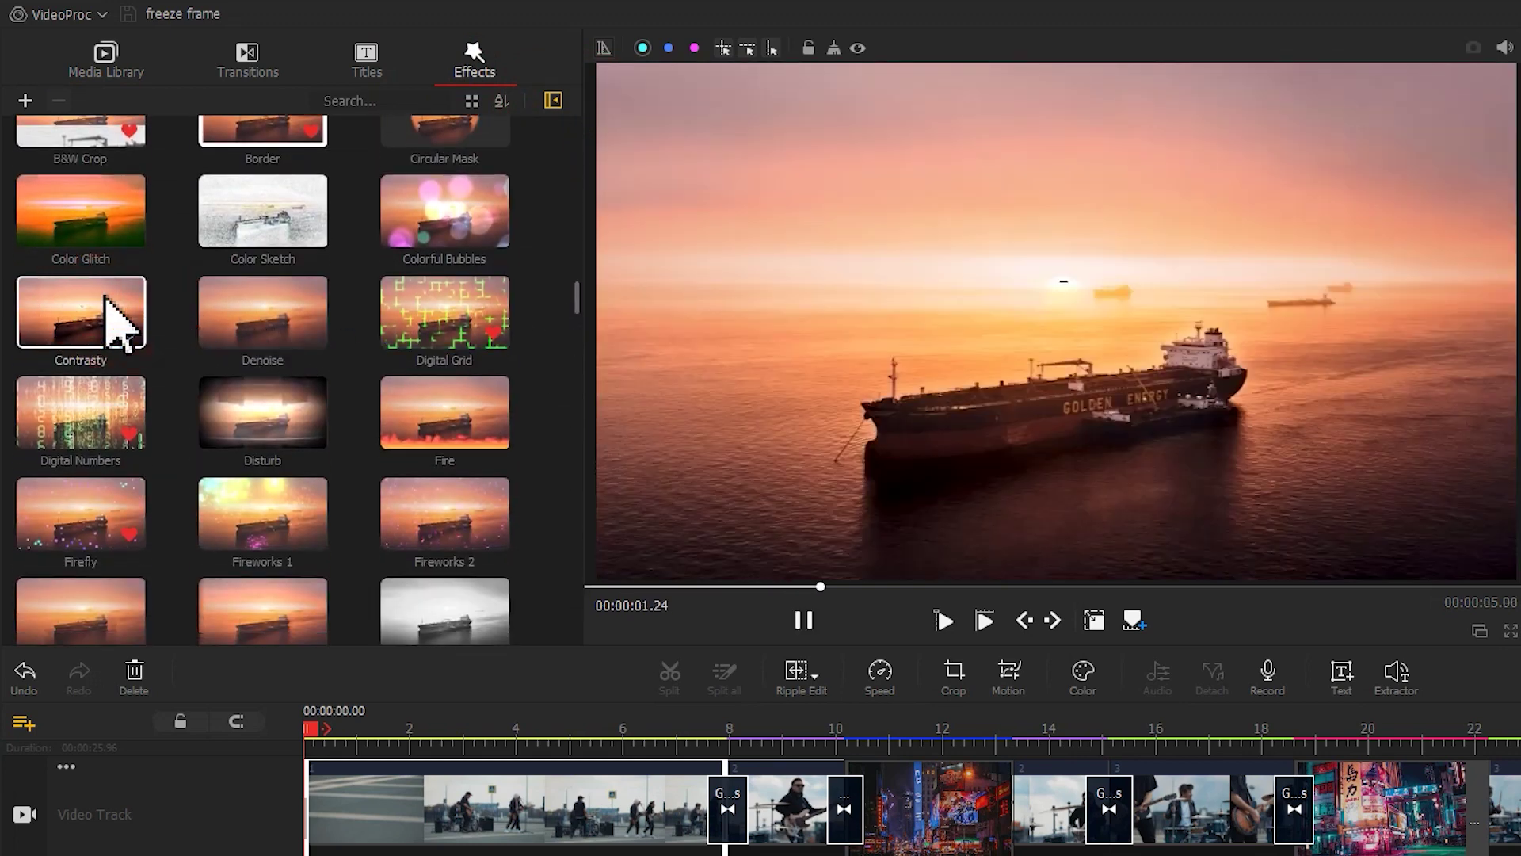
left_click(254, 428)
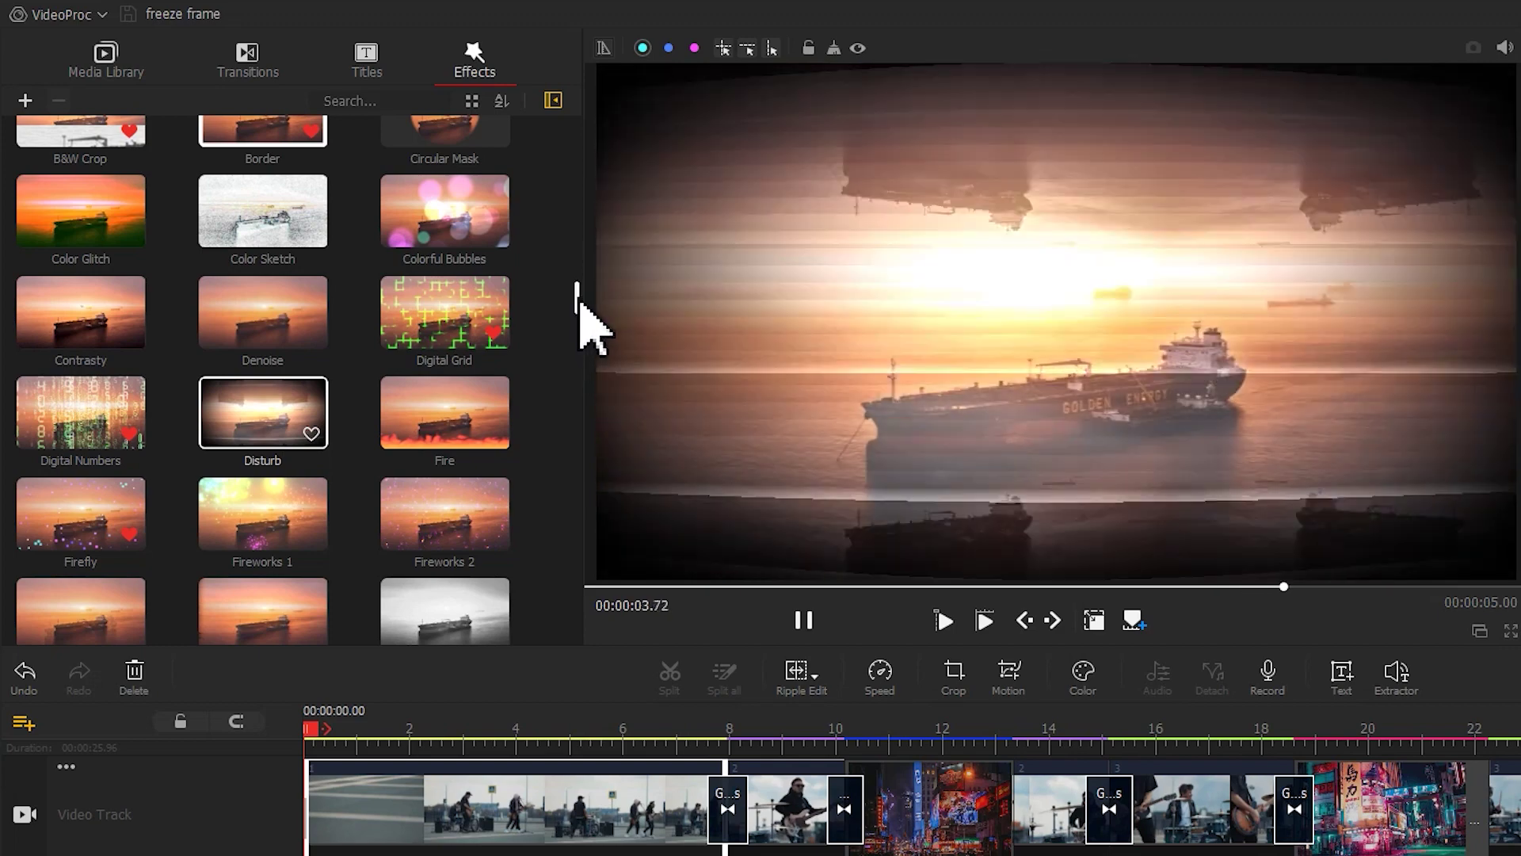
left_click_drag(578, 300, 578, 357)
left_click(283, 385)
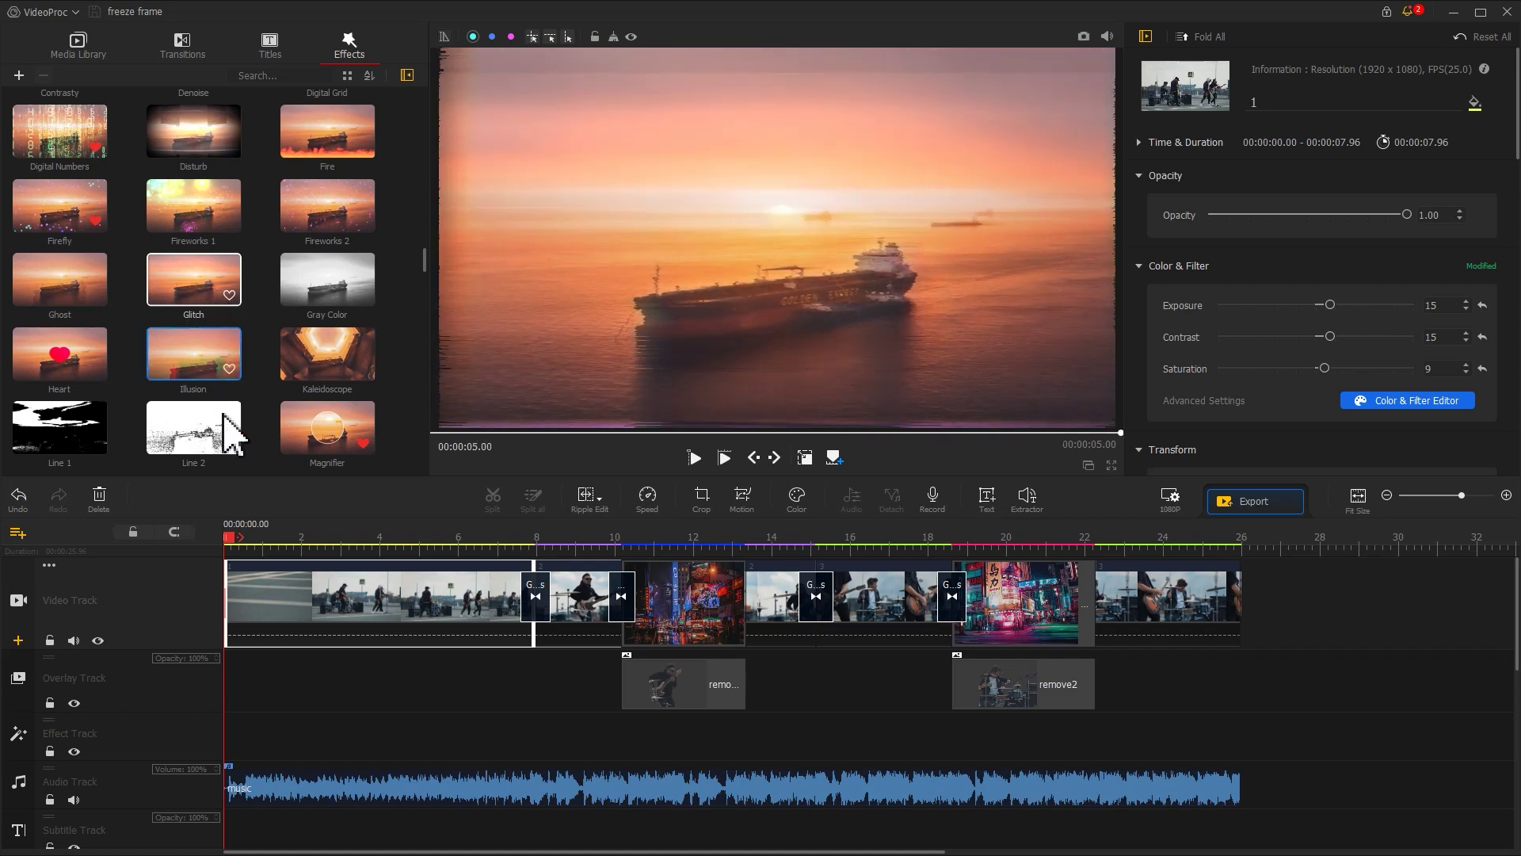
Step: Place a Glitch effect at 2.46 s on the effect track, trimmed to 0.80 s
left_click_drag(234, 541, 320, 540)
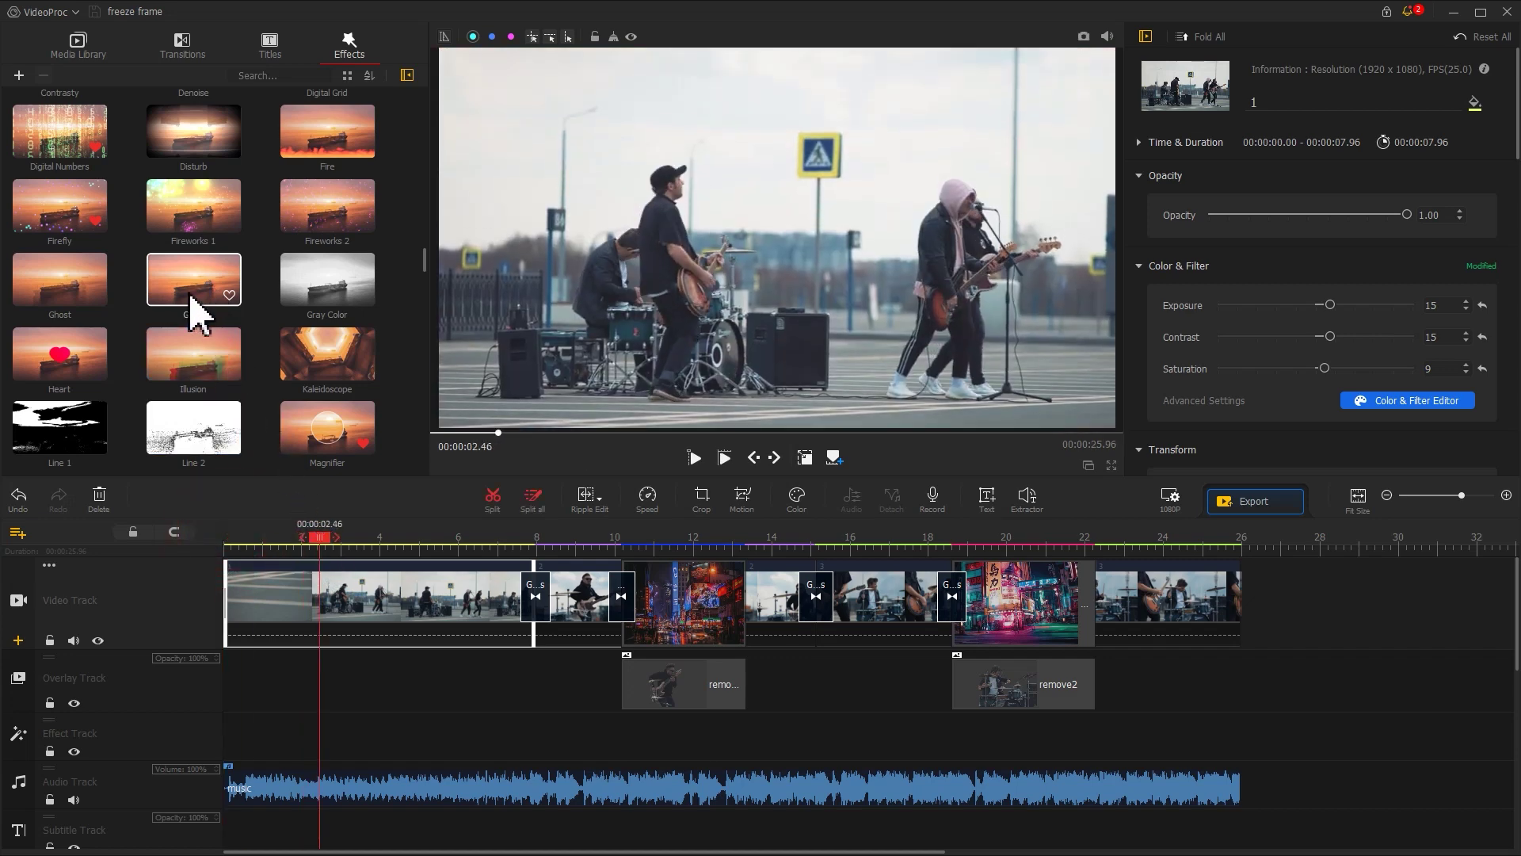
left_click_drag(192, 295, 336, 695)
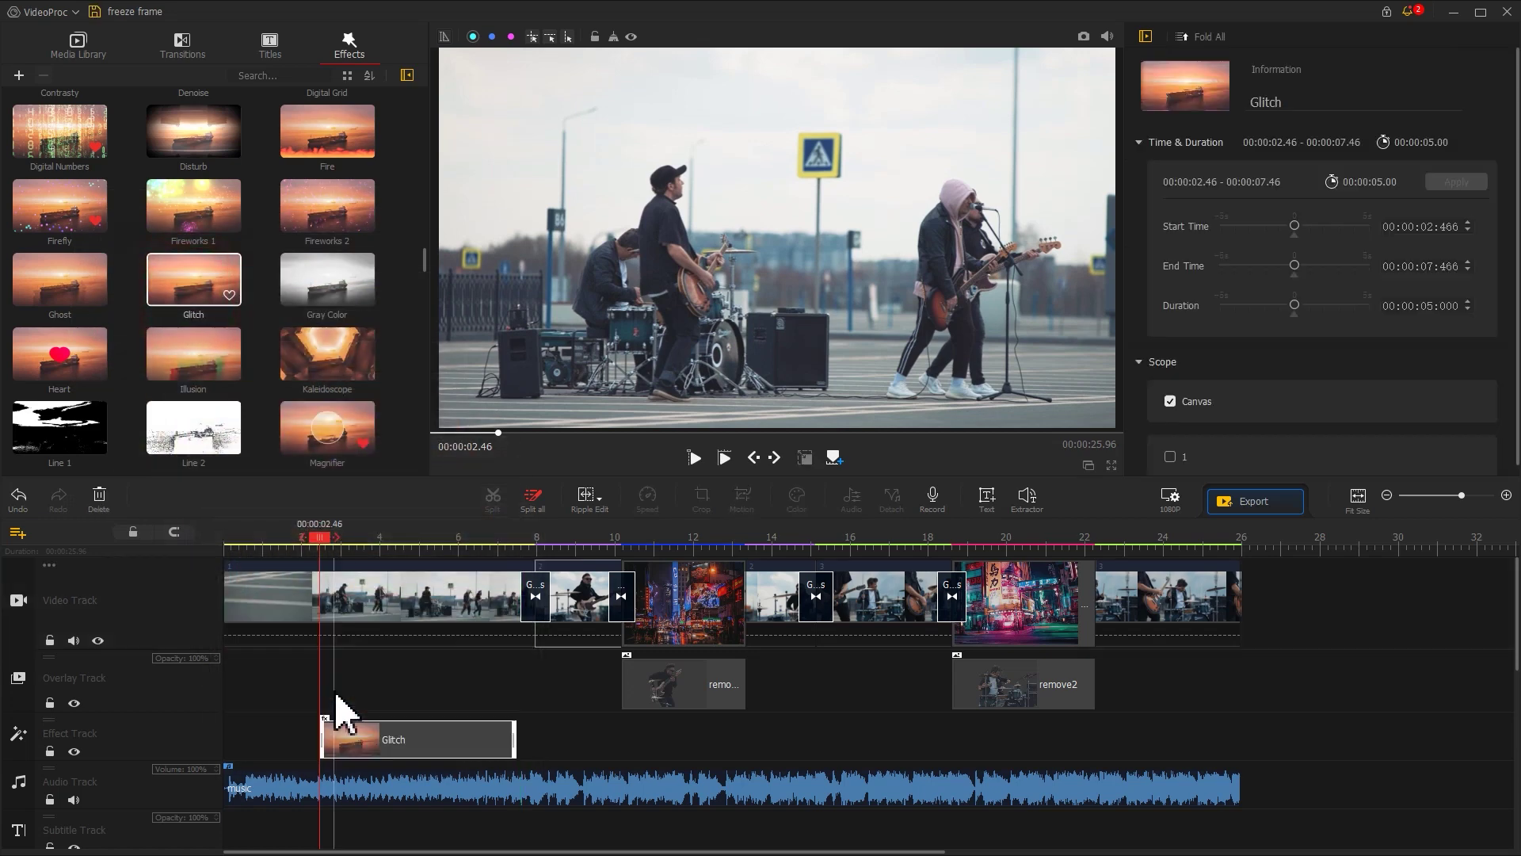
left_click_drag(511, 738, 351, 735)
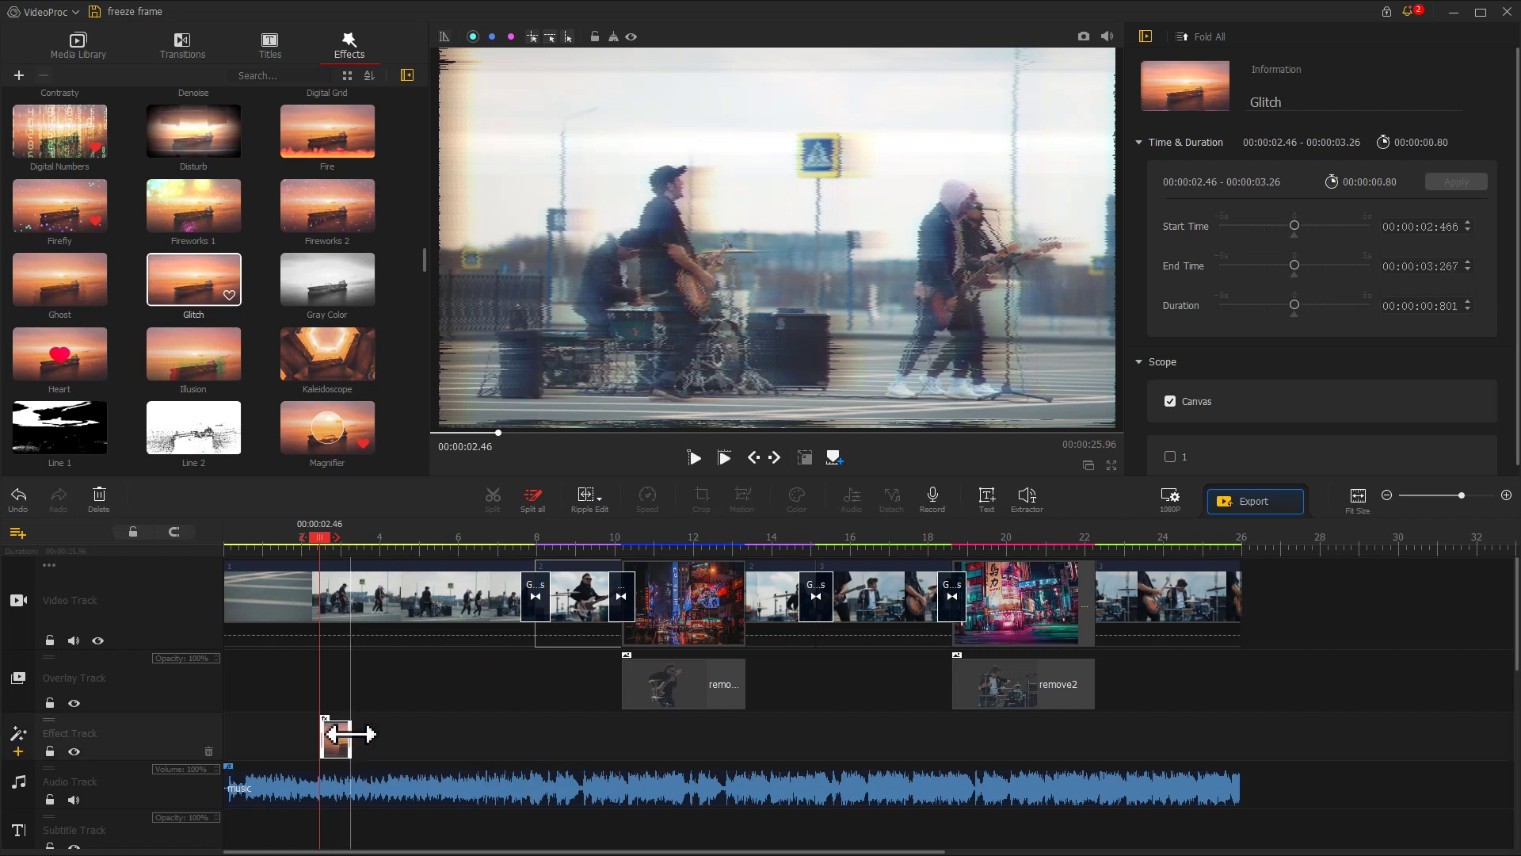
Step: Add a Disturb effect at 5.83 s, trimmed to 1.50 s
left_click(451, 542)
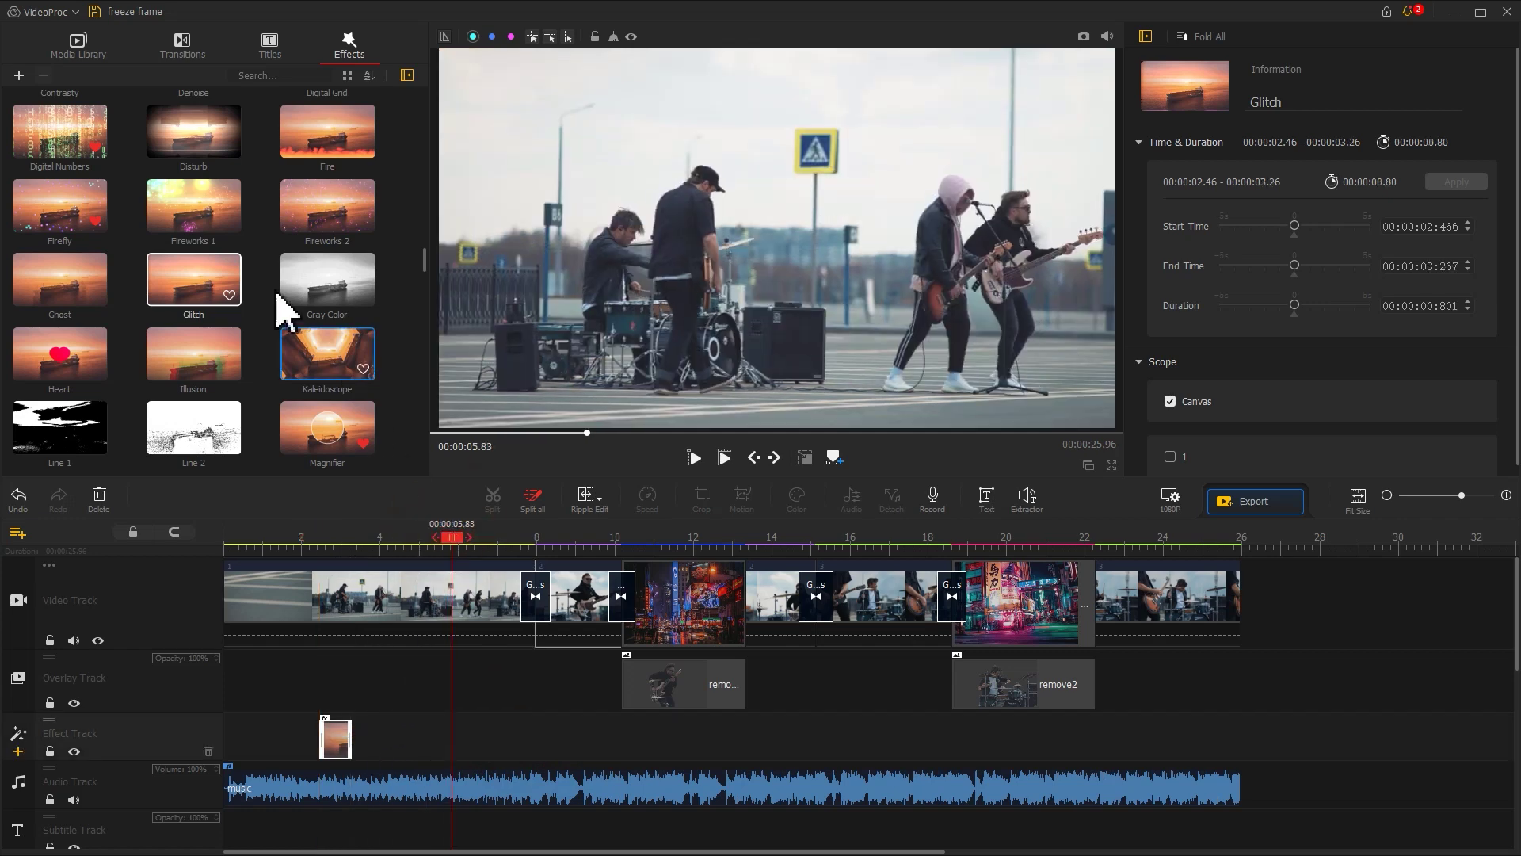
left_click_drag(193, 150, 470, 737)
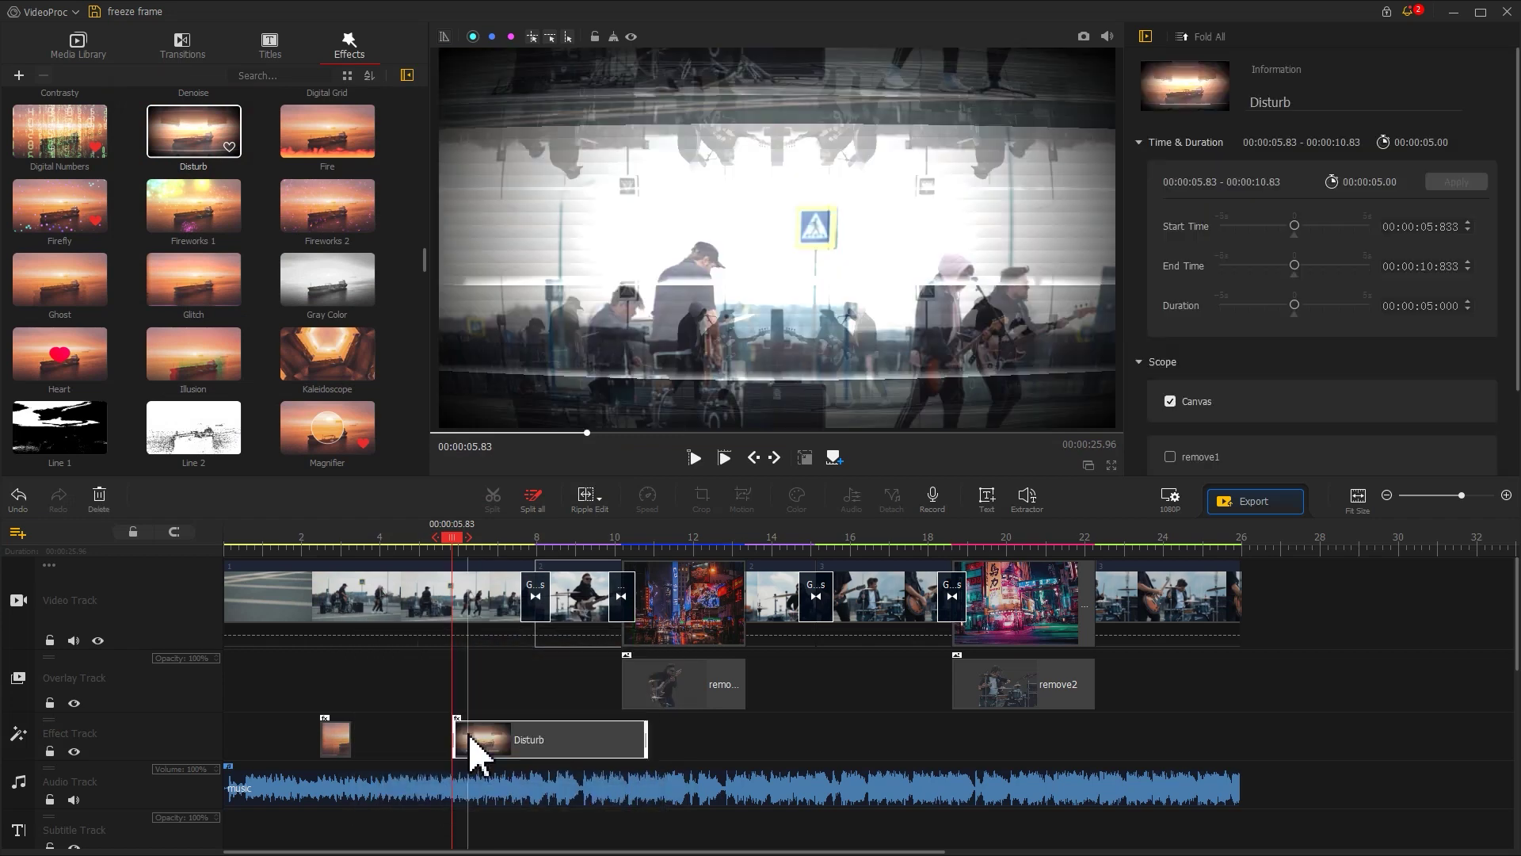
left_click_drag(646, 739, 509, 734)
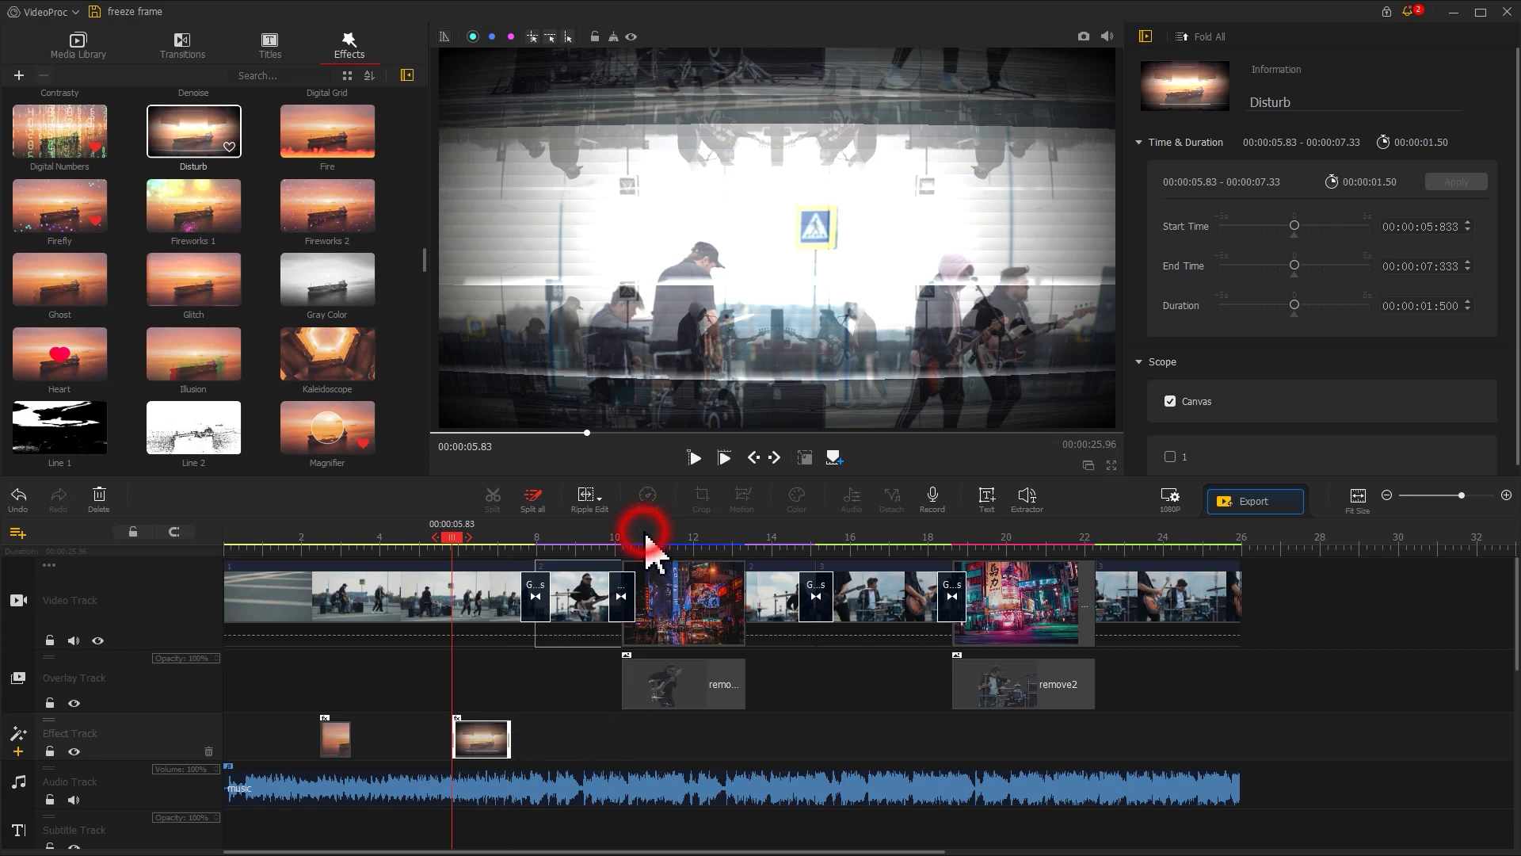
left_click_drag(646, 547, 673, 561)
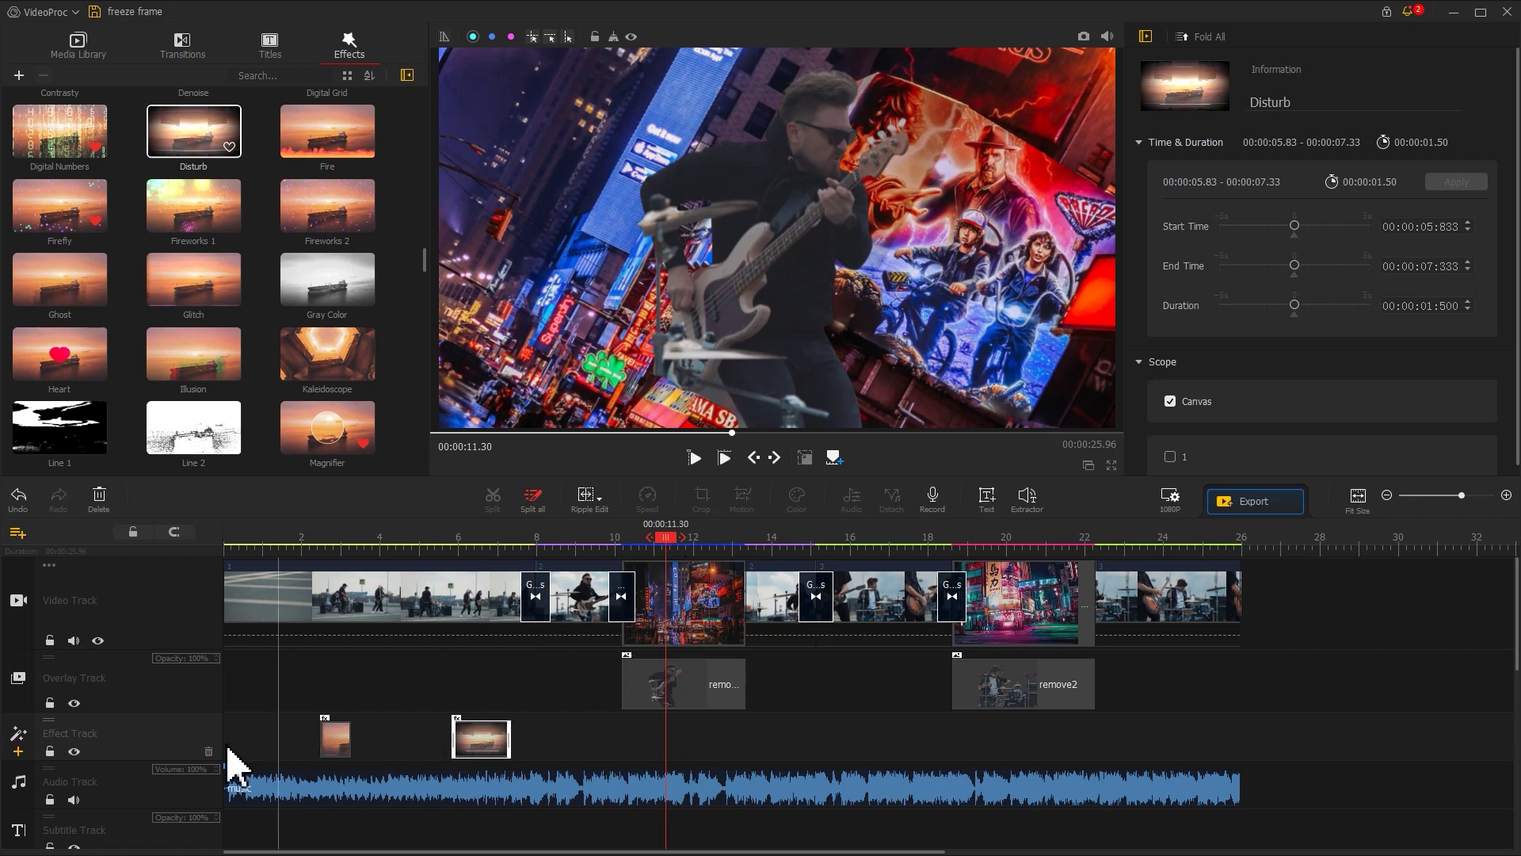
Step: Add Effect Track1, then Glitch at 11.30 s and Contrasty at 10.16 s, both ending at 13.33 s
left_click(18, 752)
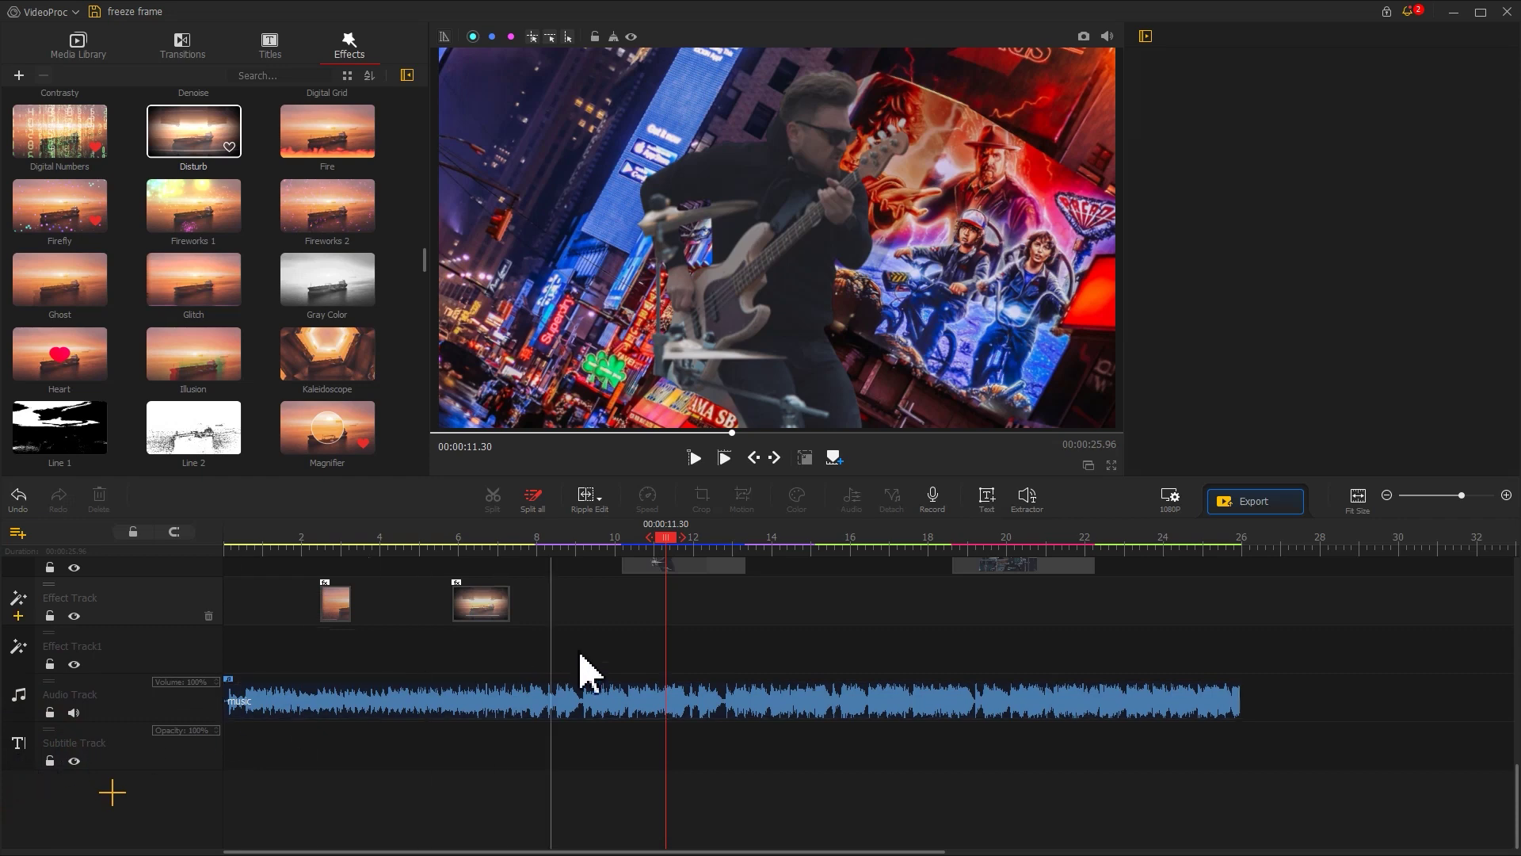
scroll(587, 672, "up", 3)
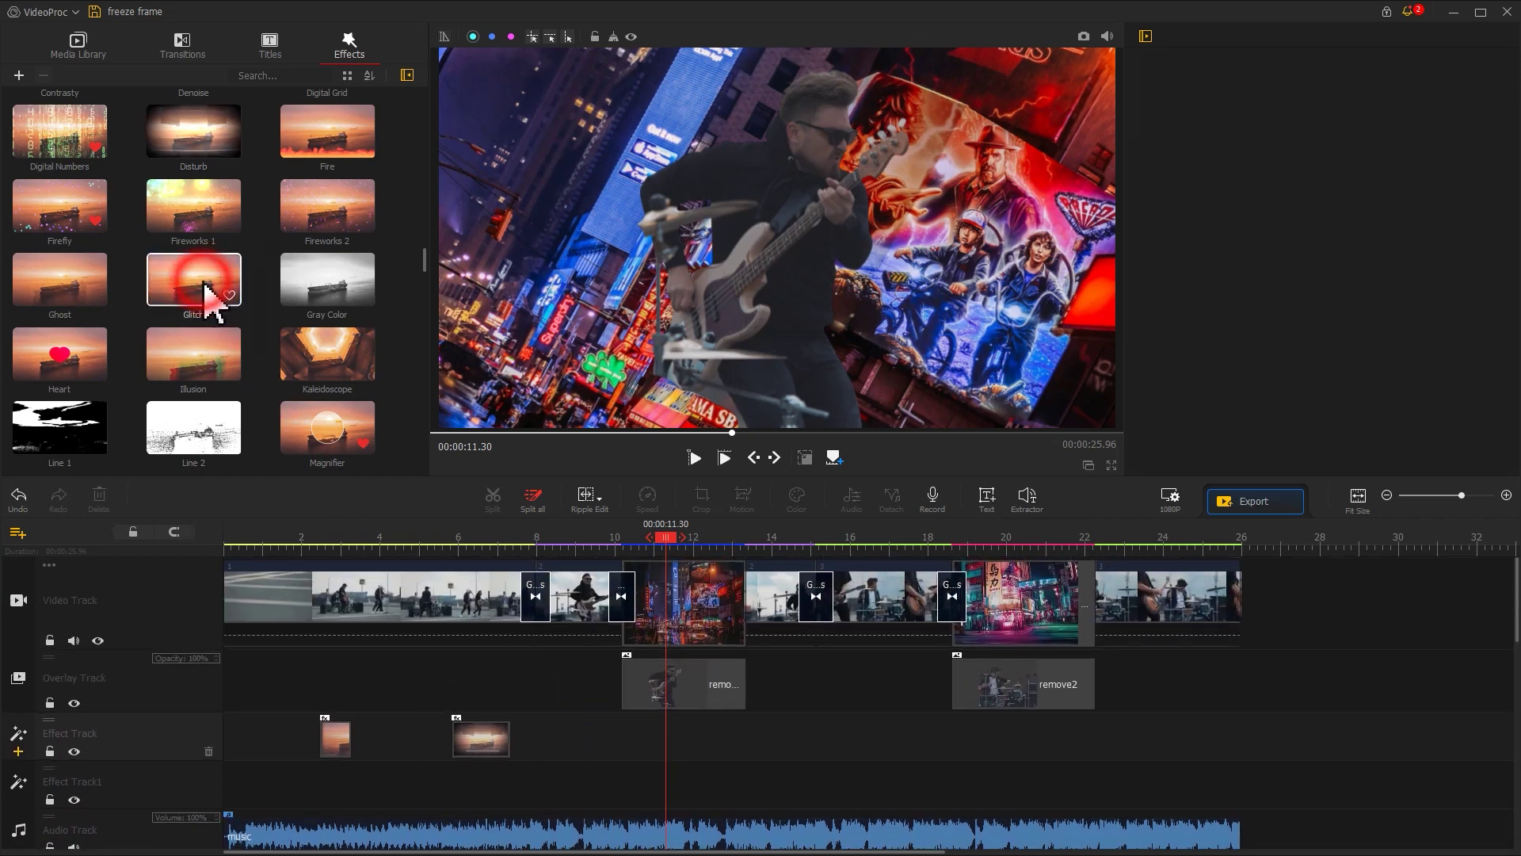
left_click_drag(204, 293, 690, 767)
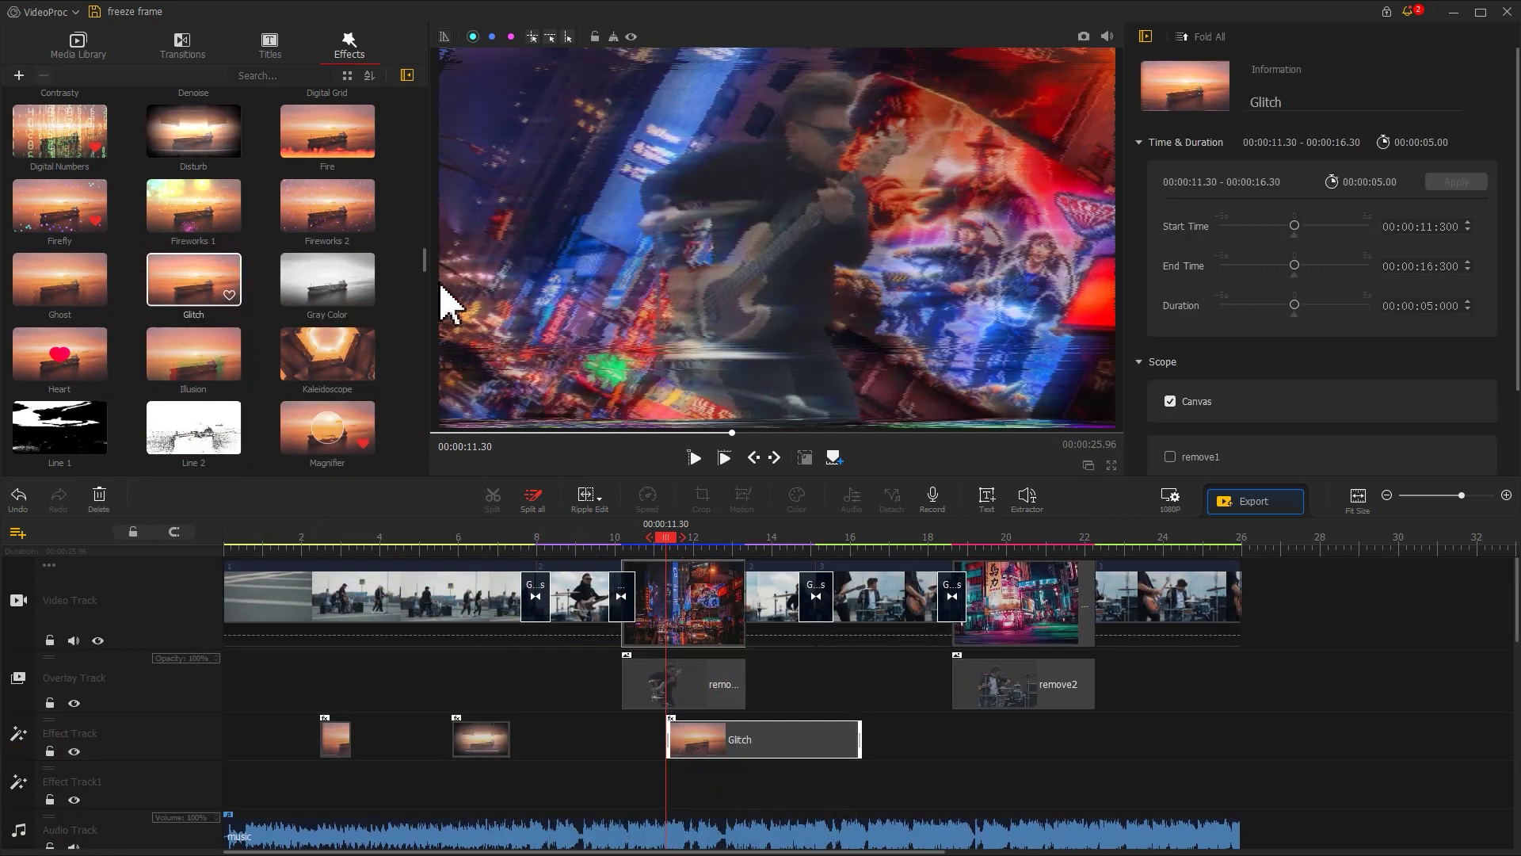
left_click_drag(426, 265, 429, 238)
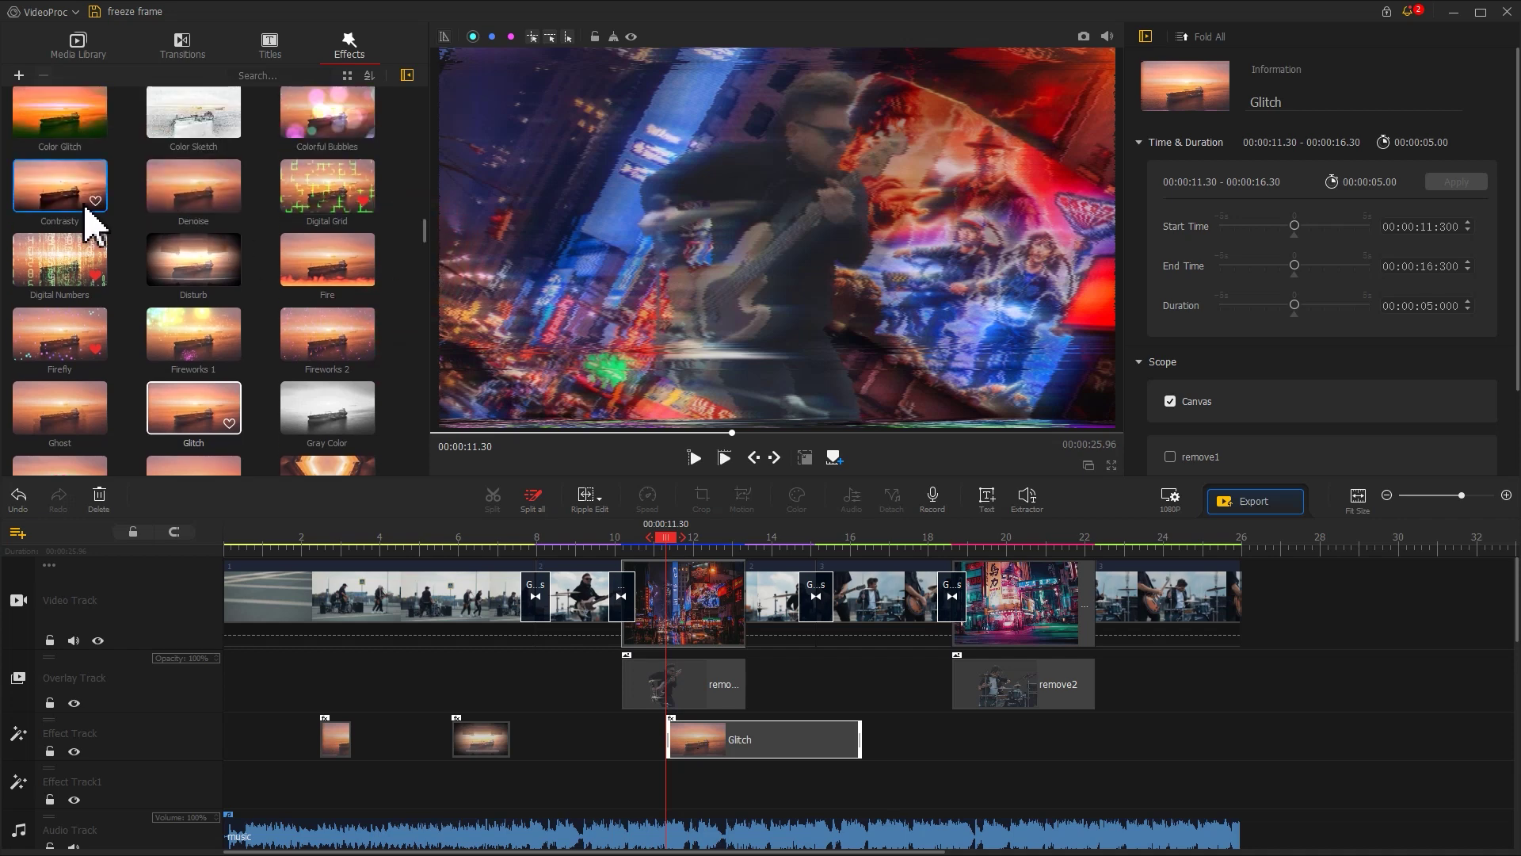
left_click_drag(85, 210, 644, 805)
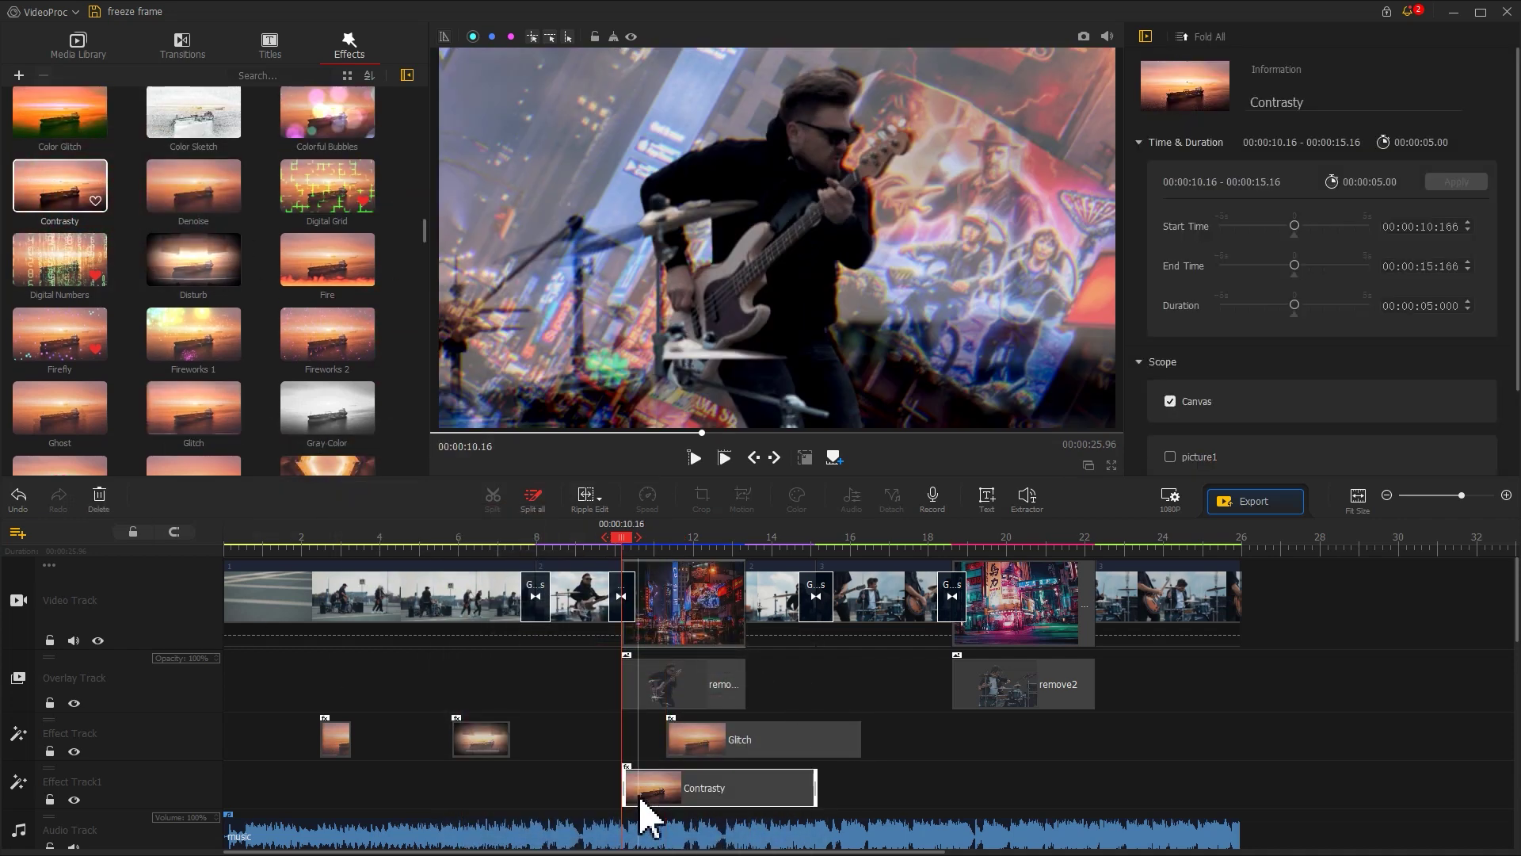
left_click_drag(815, 795, 745, 787)
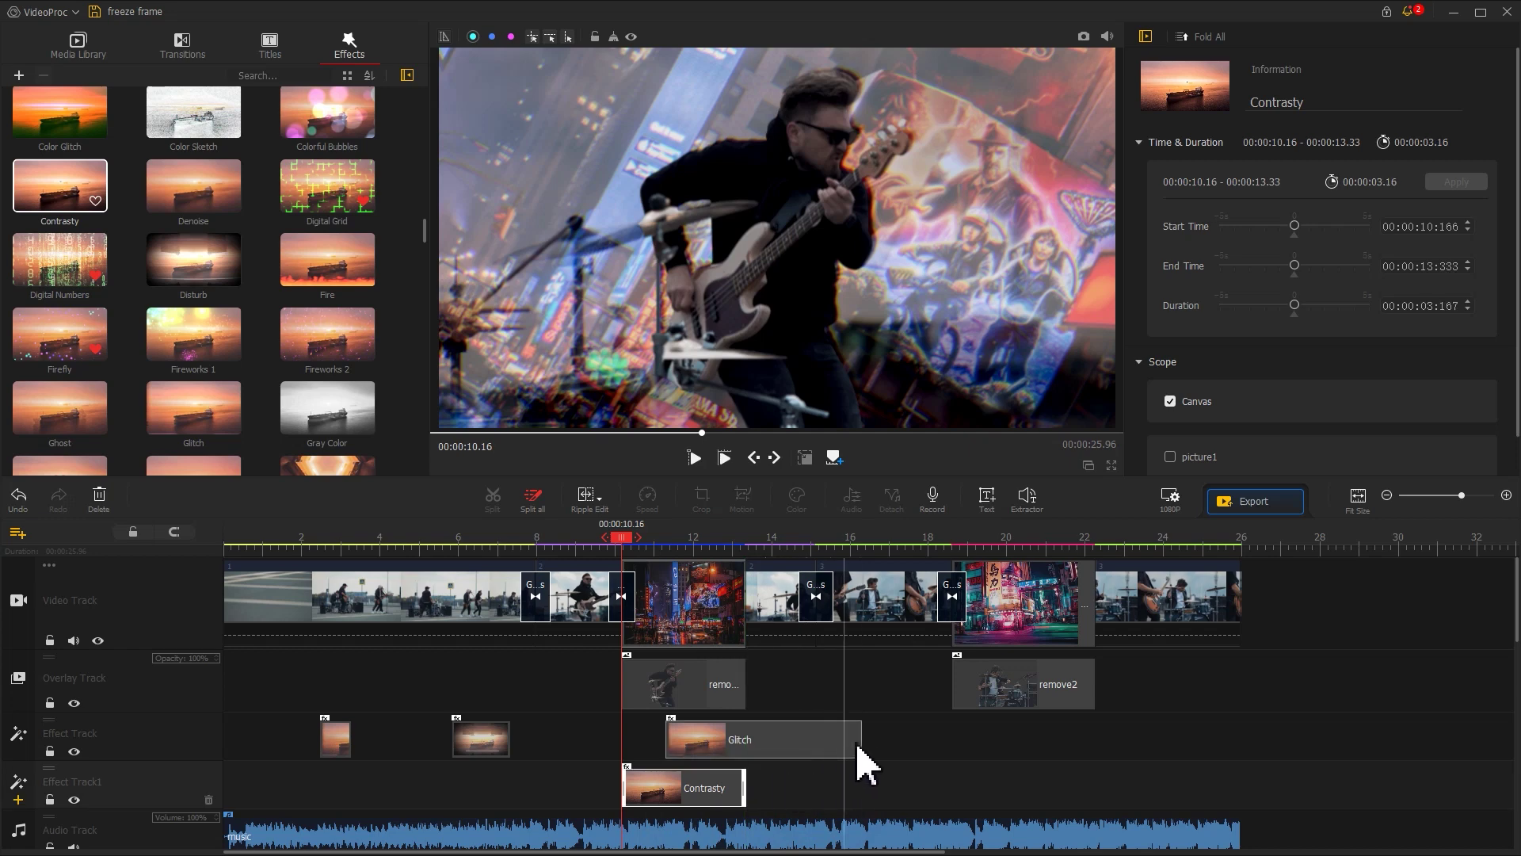
left_click_drag(860, 738, 745, 737)
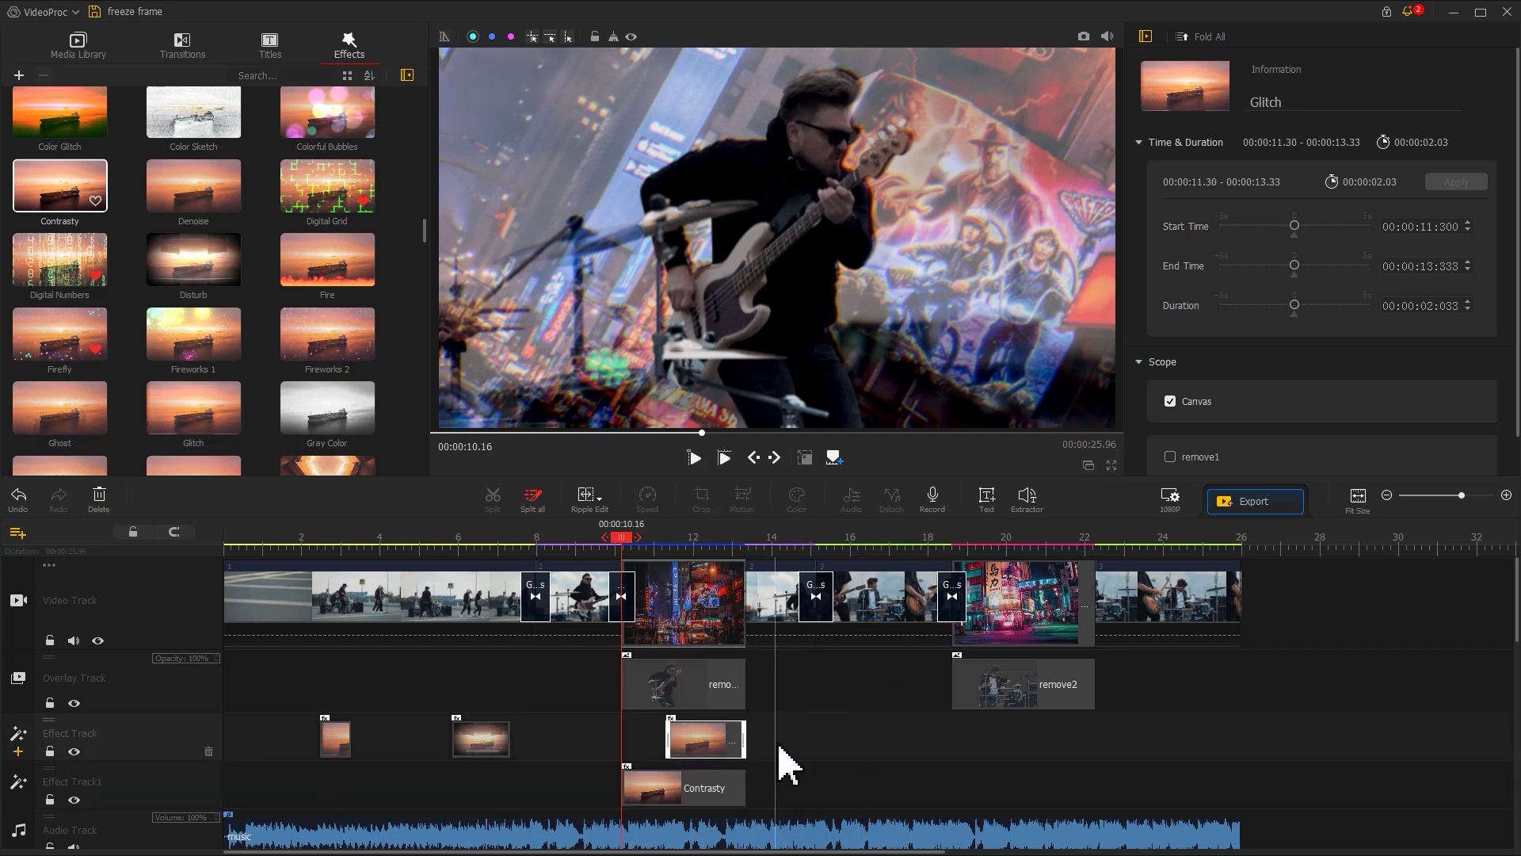
Step: Add a Glitch at 16.70 s, put a Glitch on the second track at 4.10 s, then play from start
left_click(863, 542)
left_click_drag(883, 547, 880, 547)
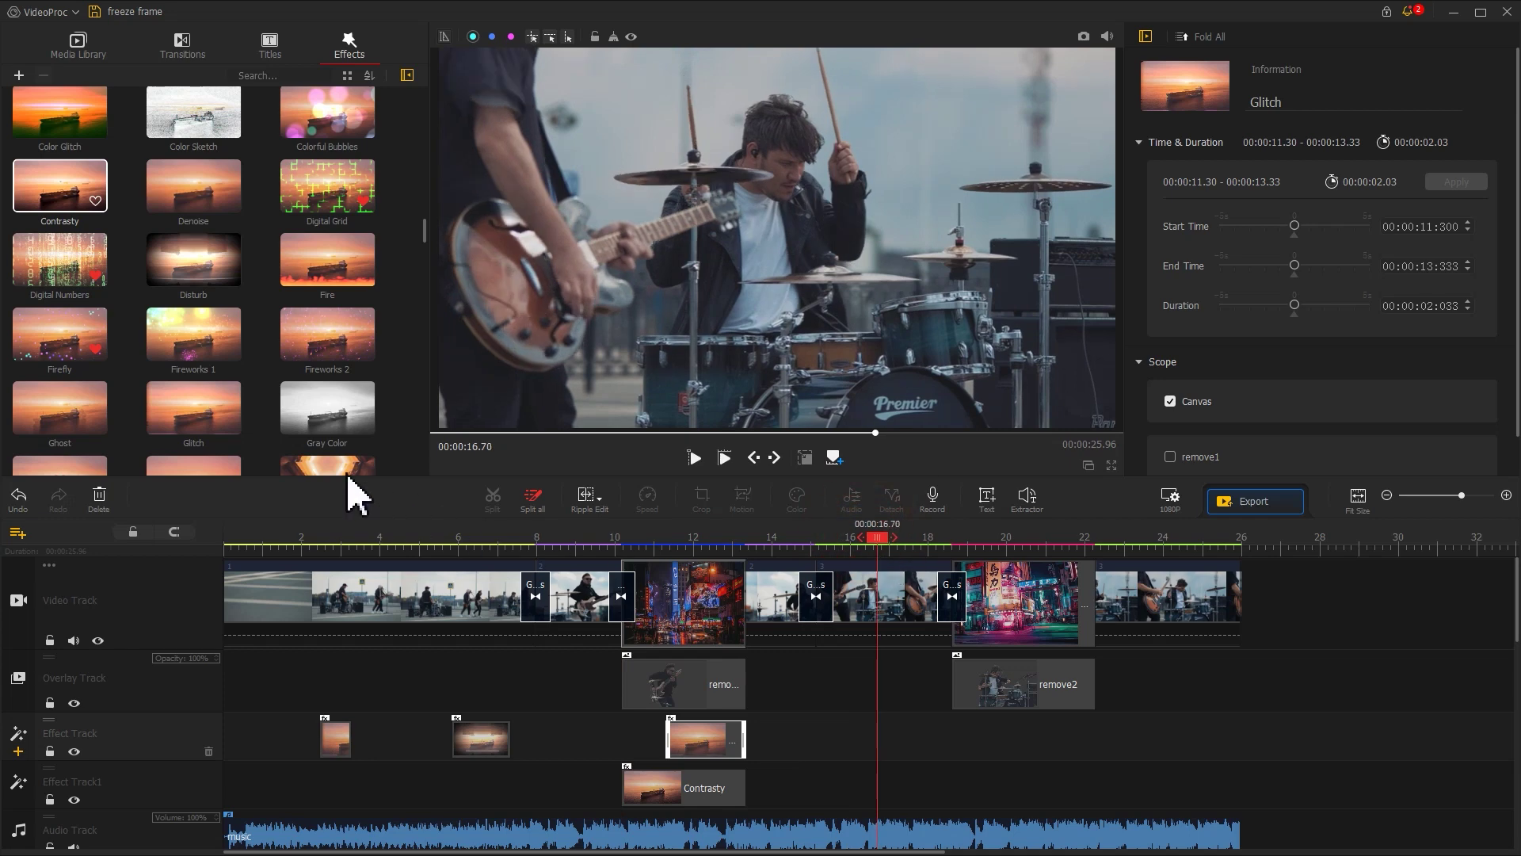
left_click_drag(219, 413, 897, 714)
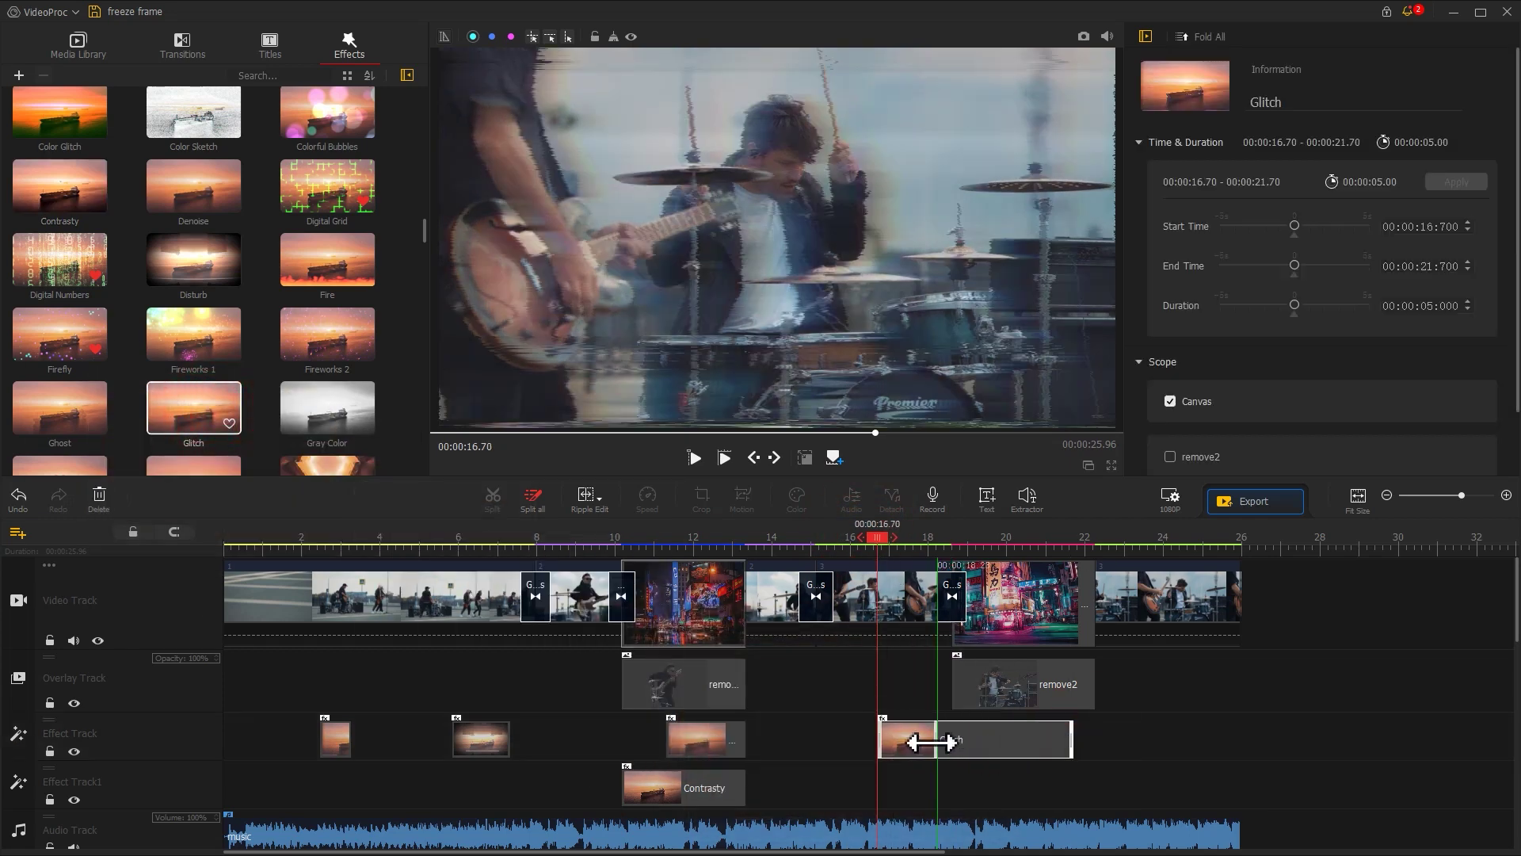
left_click_drag(912, 742, 414, 784)
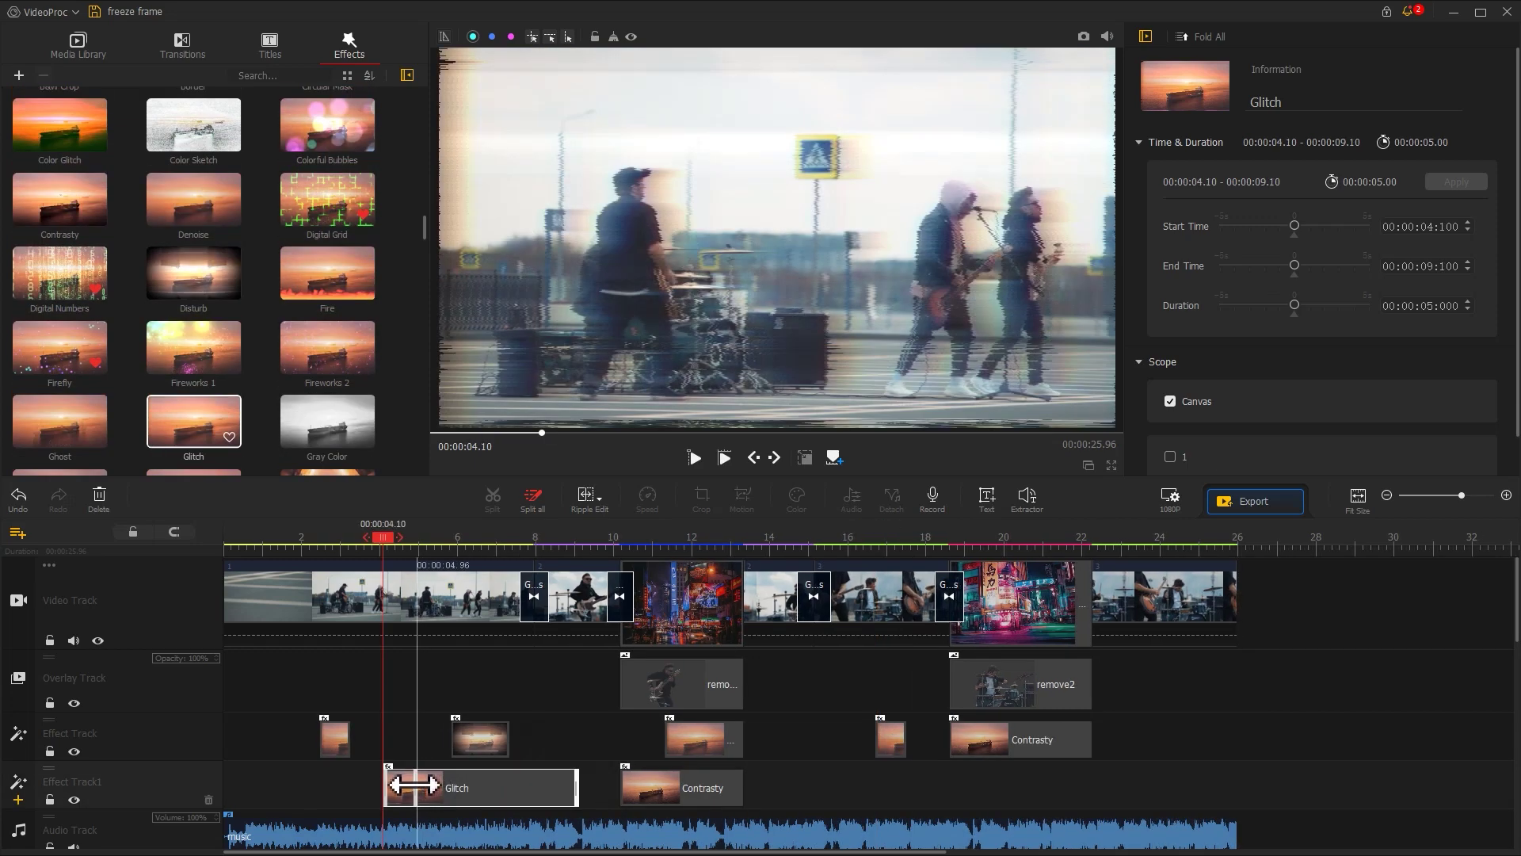
left_click_drag(381, 551, 158, 545)
key("space")
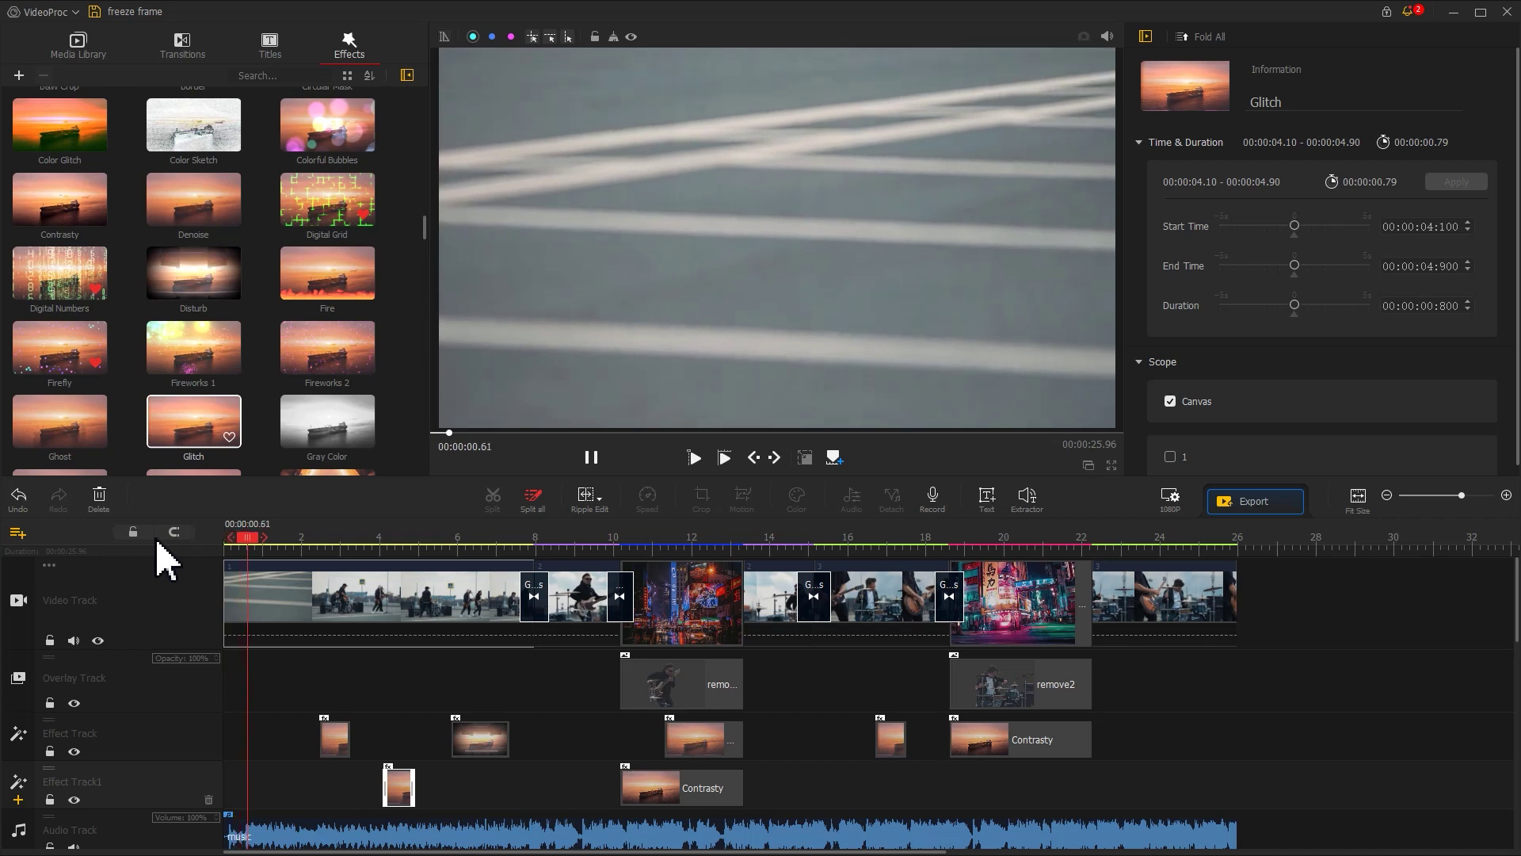